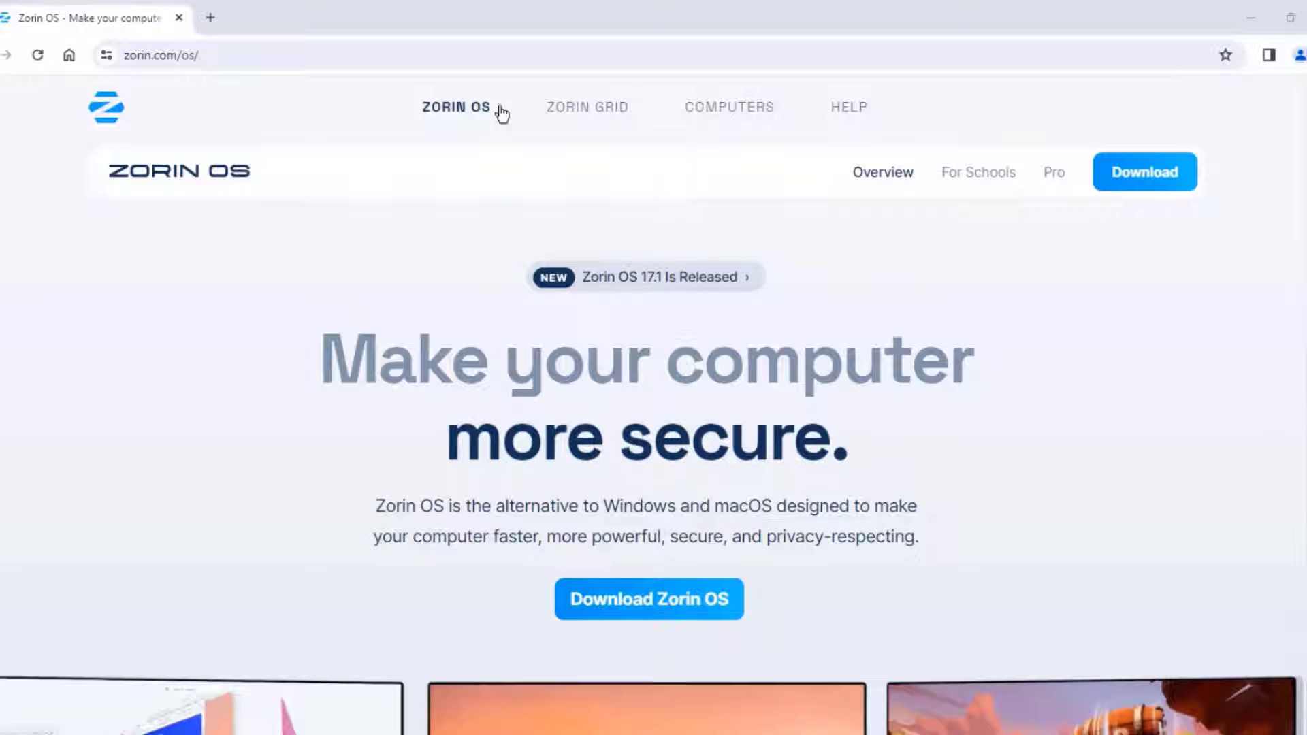
- Read the System Requirements article on the Zorin OS help site
{"action": "scroll", "coordinate": [1082, 344], "scroll_direction": "down", "scroll_amount": 10}
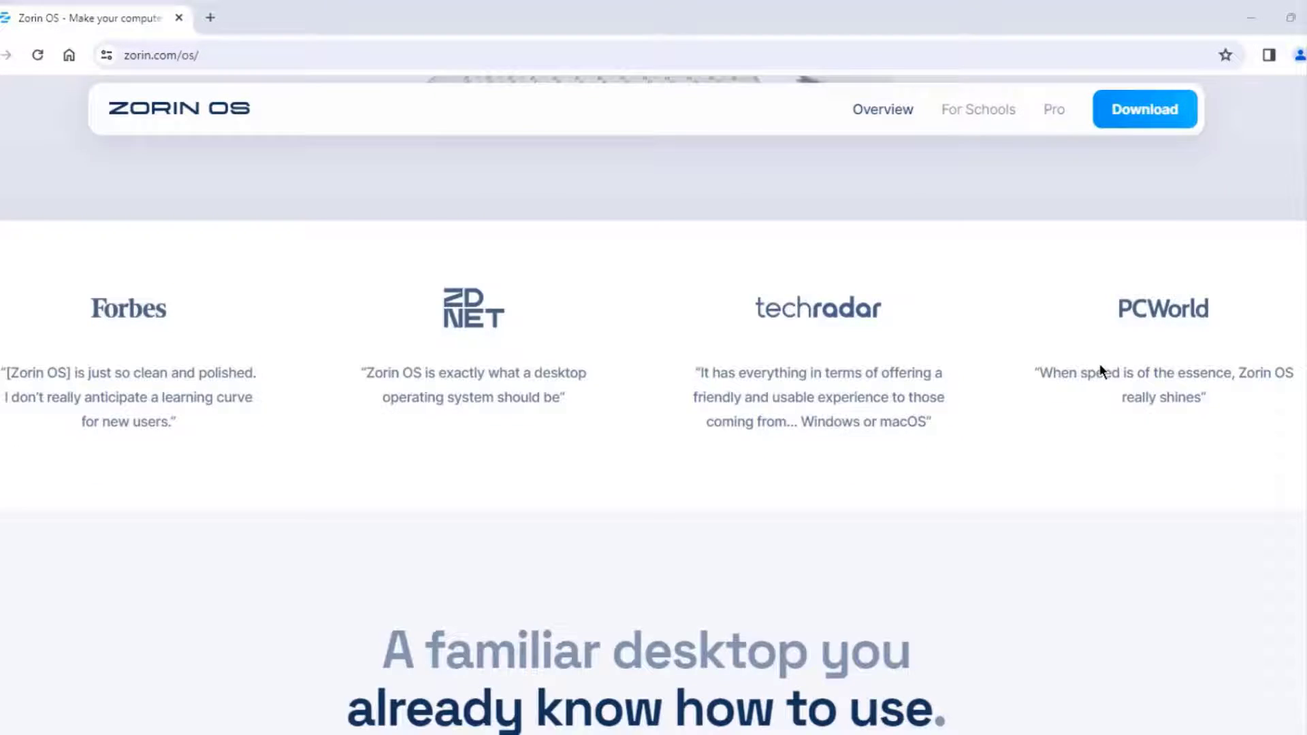
{"action": "scroll", "coordinate": [1105, 369], "scroll_direction": "down", "scroll_amount": 10}
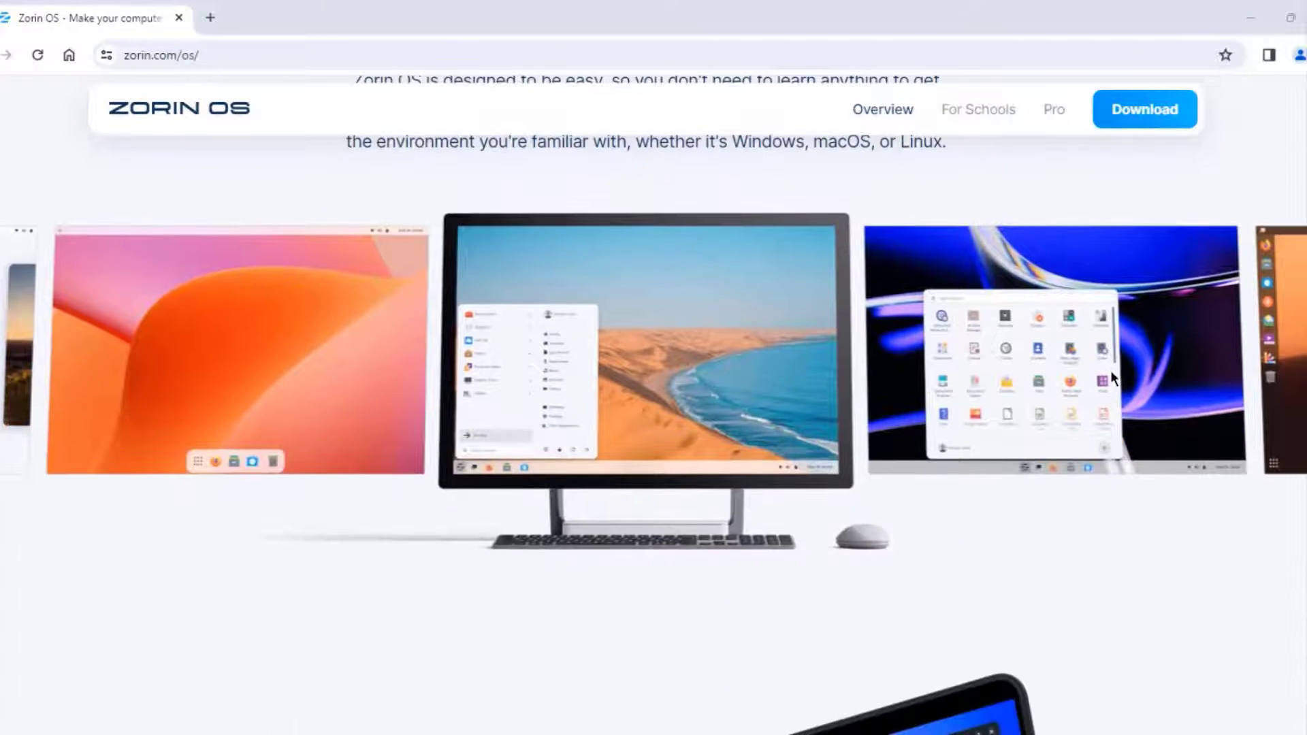
{"action": "scroll", "coordinate": [1110, 375], "scroll_direction": "down", "scroll_amount": 5}
{"action": "scroll", "coordinate": [1111, 376], "scroll_direction": "down", "scroll_amount": 15}
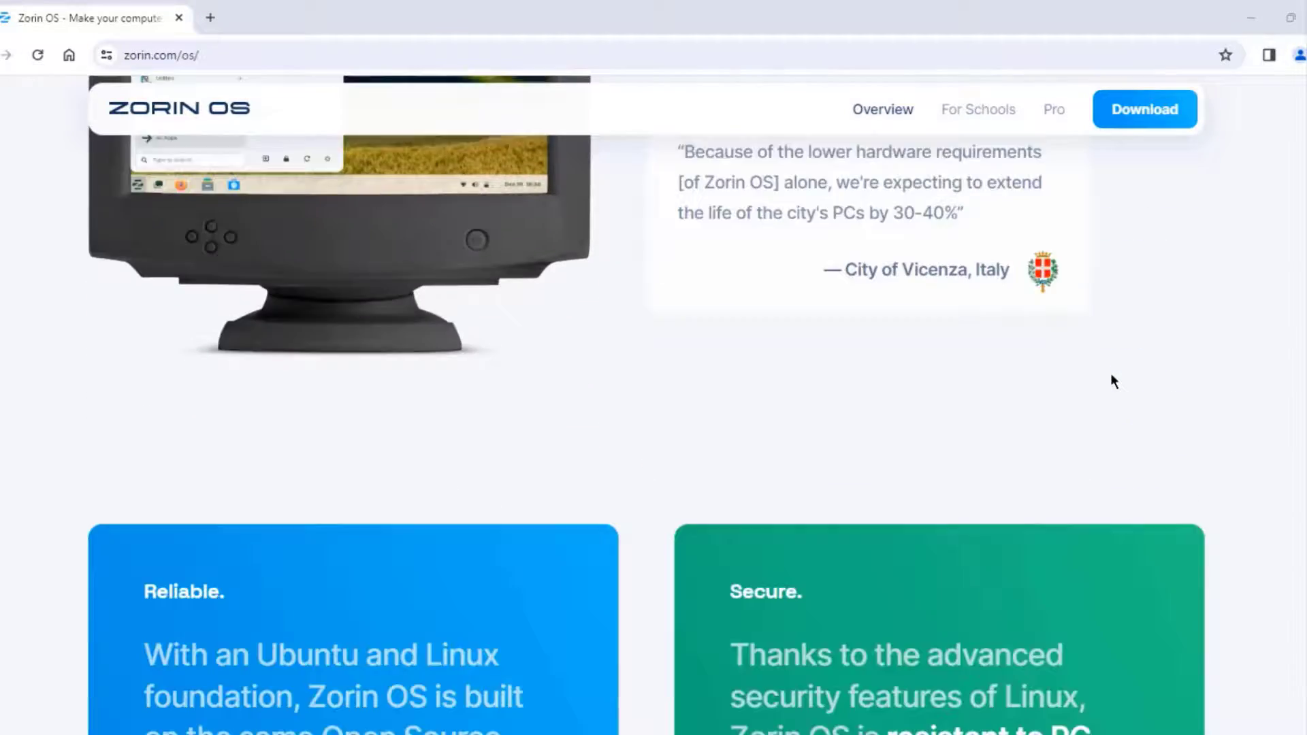
{"action": "scroll", "coordinate": [1113, 379], "scroll_direction": "down", "scroll_amount": 10}
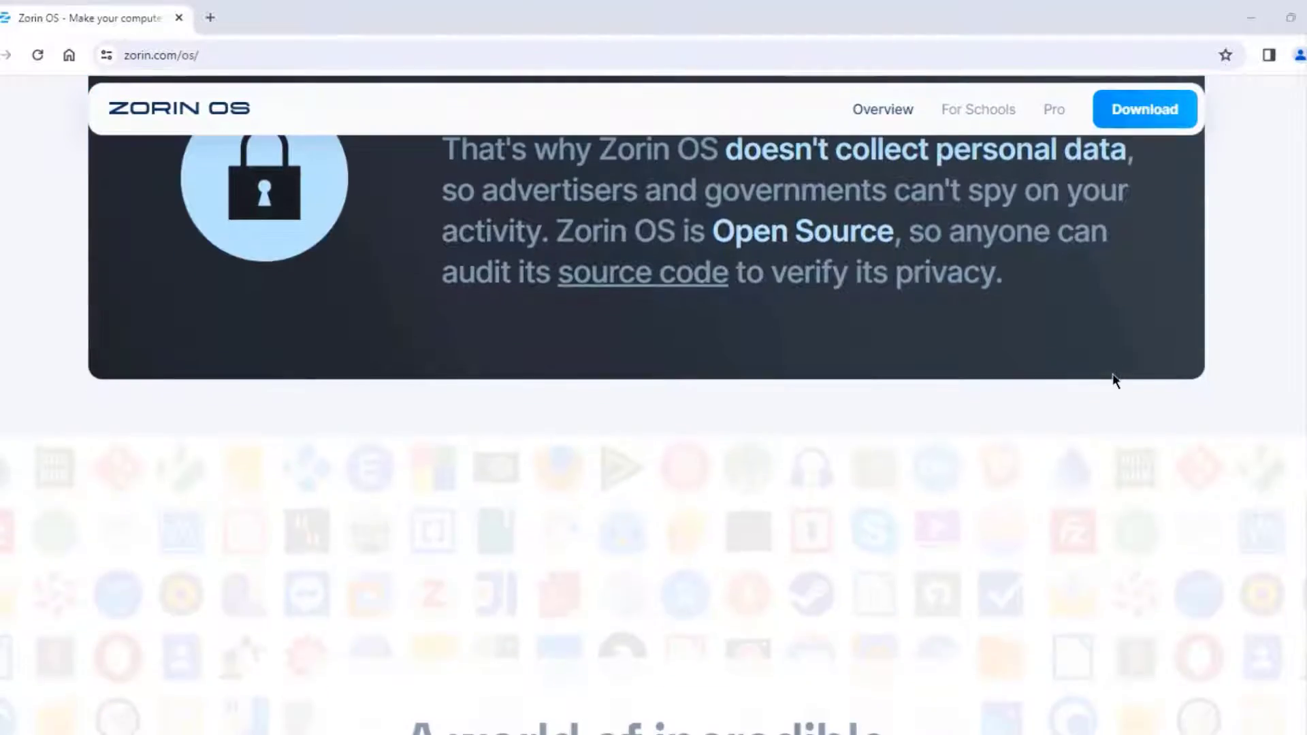
{"action": "scroll", "coordinate": [1113, 380], "scroll_direction": "up", "scroll_amount": 10}
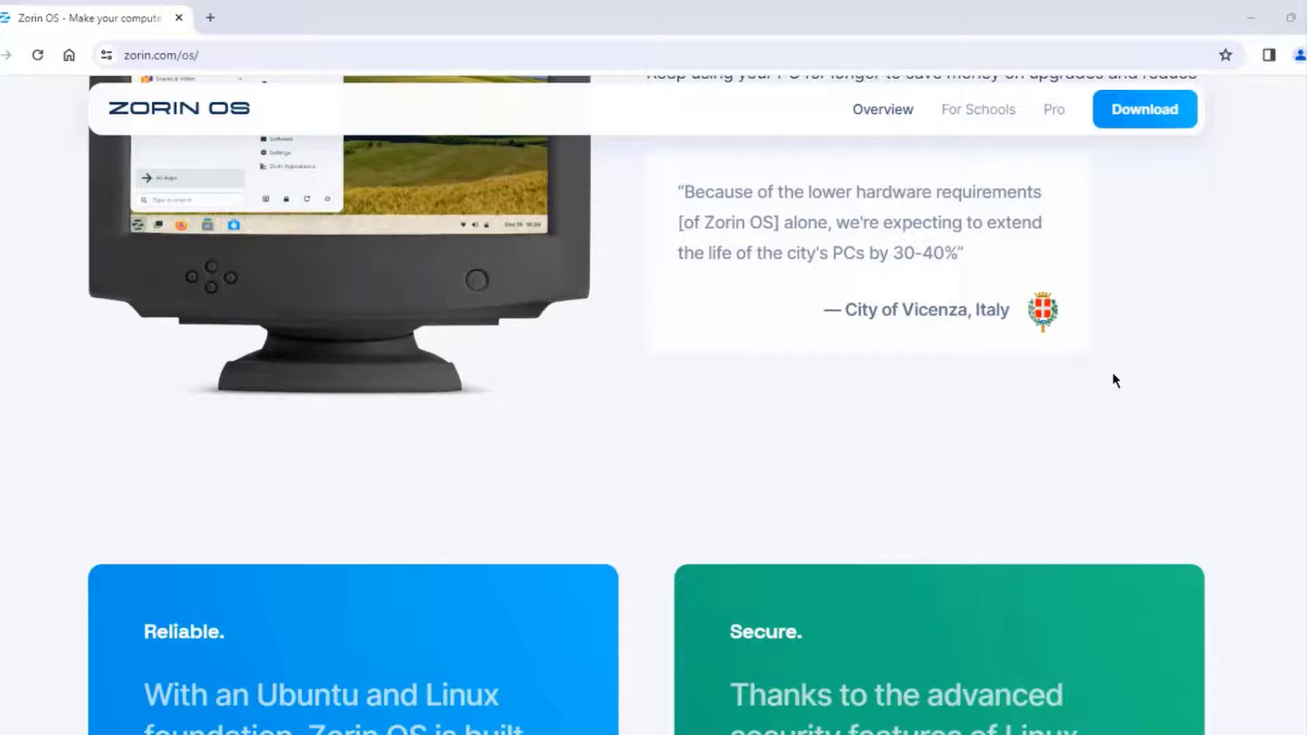
{"action": "scroll", "coordinate": [1113, 379], "scroll_direction": "up", "scroll_amount": 10}
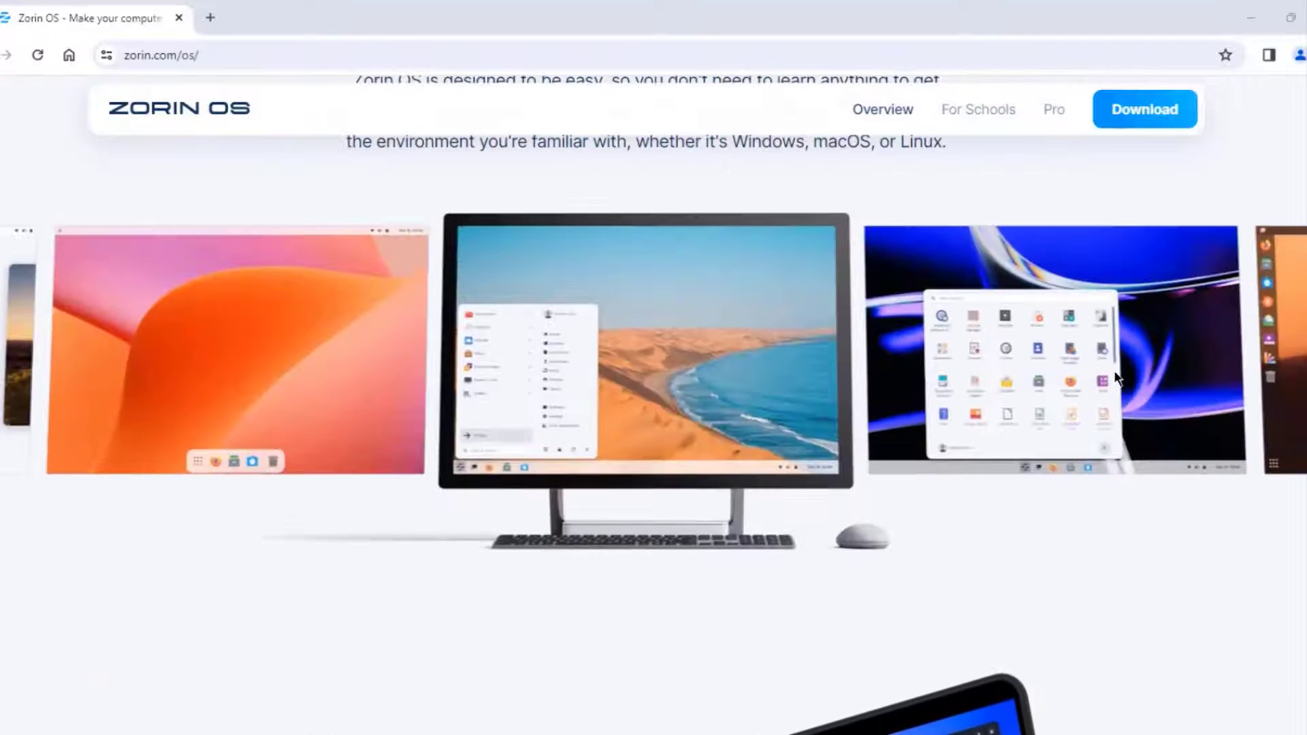
{"action": "scroll", "coordinate": [1113, 378], "scroll_direction": "up", "scroll_amount": 5}
{"action": "left_click", "coordinate": [848, 108]}
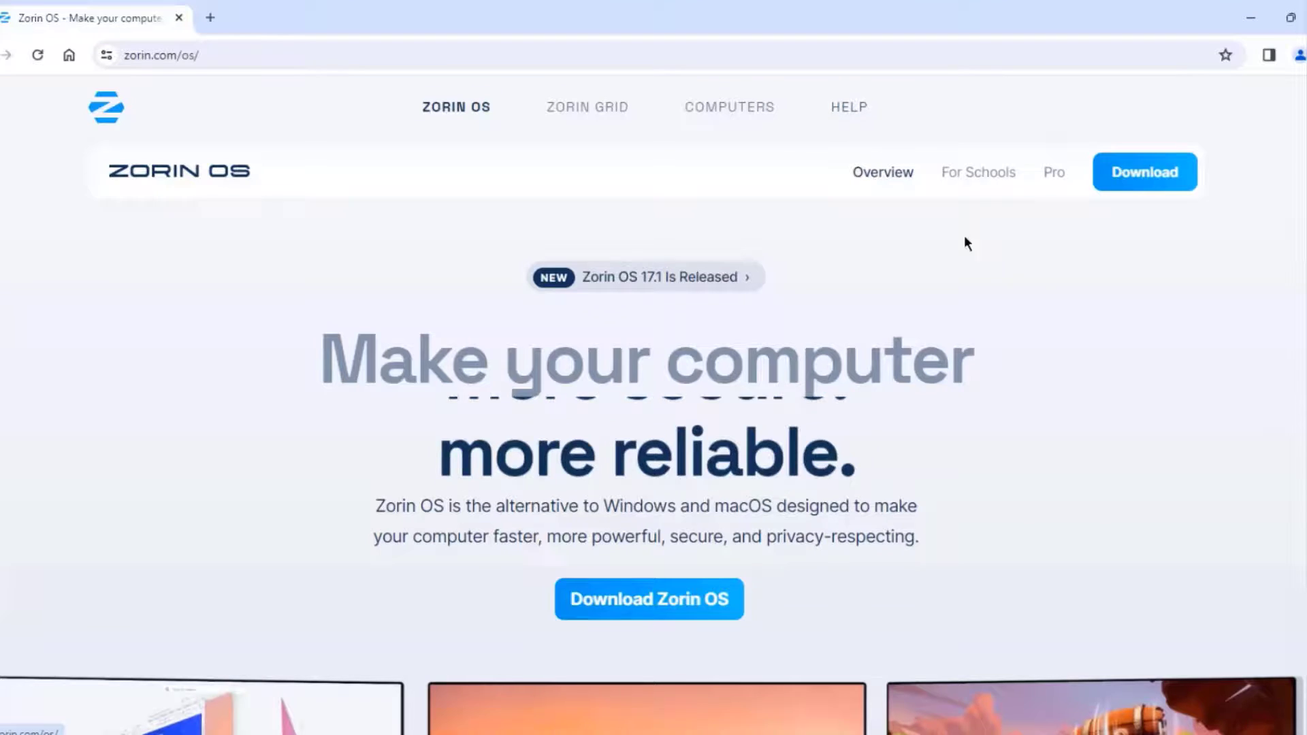
{"action": "scroll", "coordinate": [1045, 442], "scroll_direction": "down", "scroll_amount": 7}
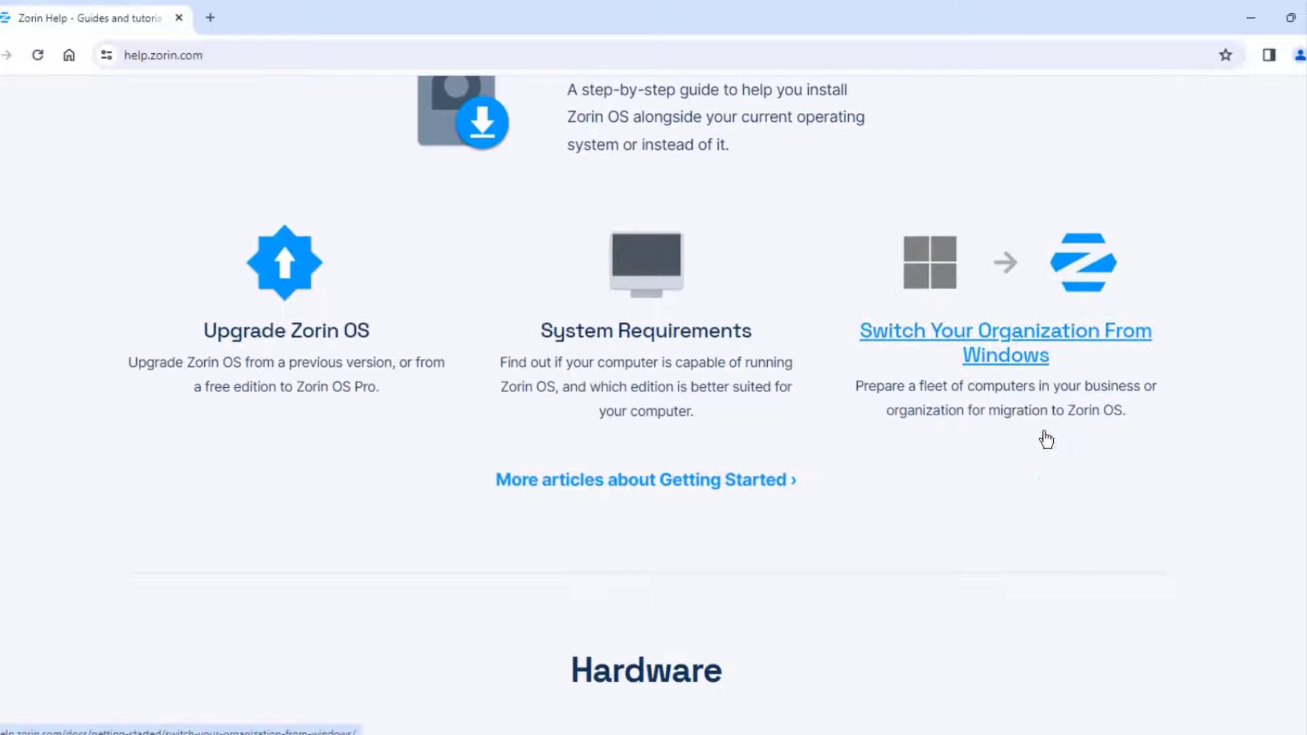
{"action": "left_click", "coordinate": [644, 328]}
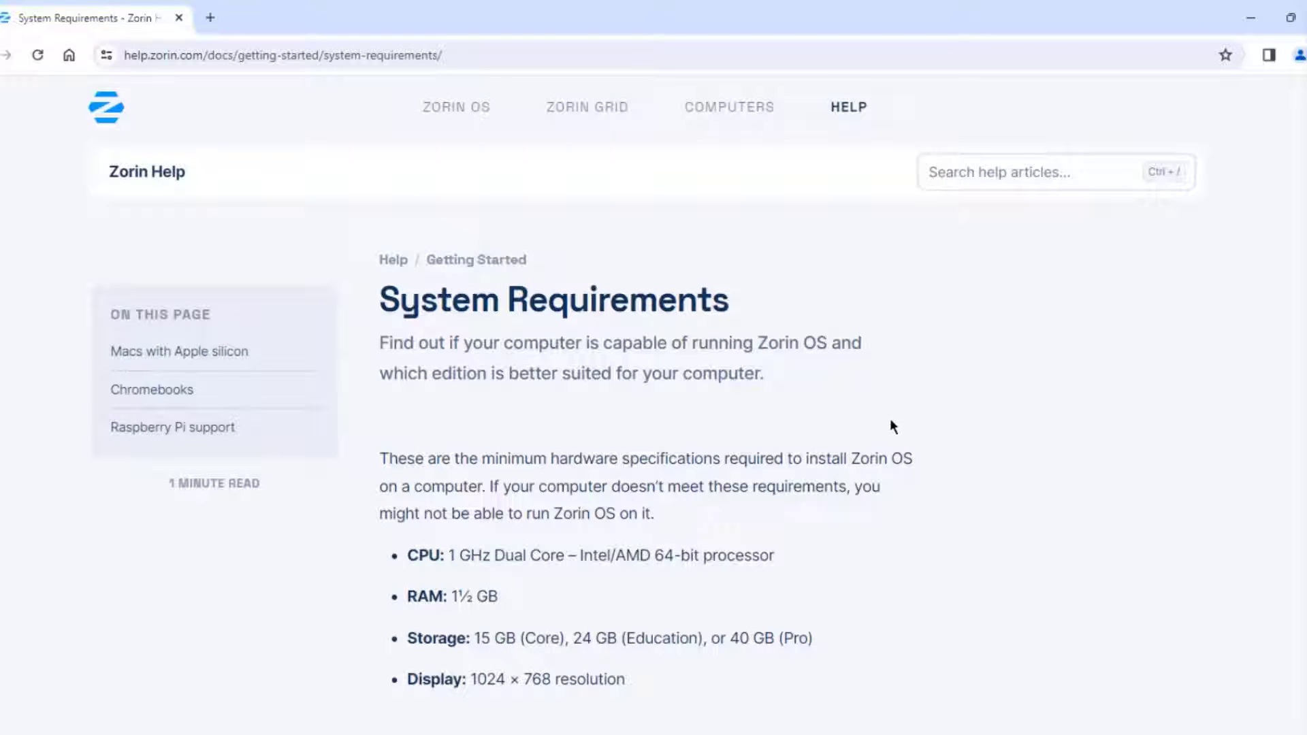
{"action": "scroll", "coordinate": [891, 421], "scroll_direction": "down", "scroll_amount": 3}
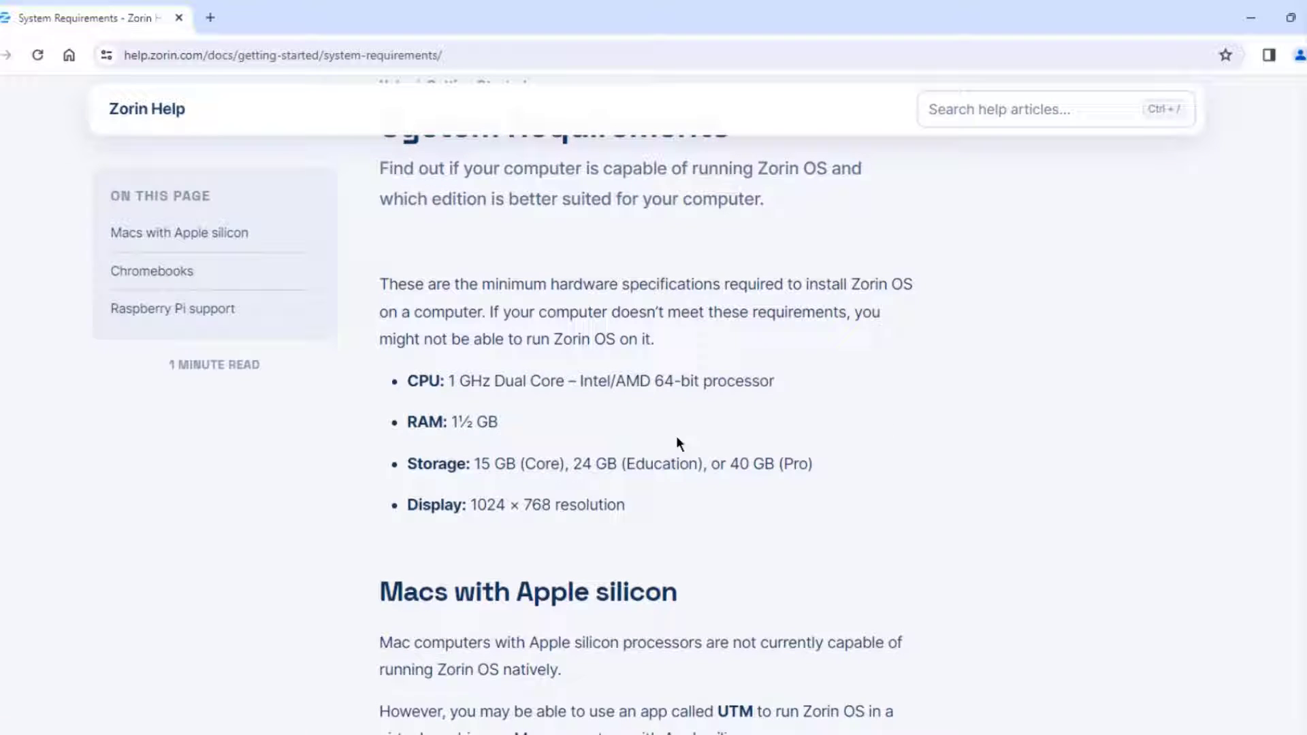
{"action": "scroll", "coordinate": [919, 497], "scroll_direction": "down", "scroll_amount": 3}
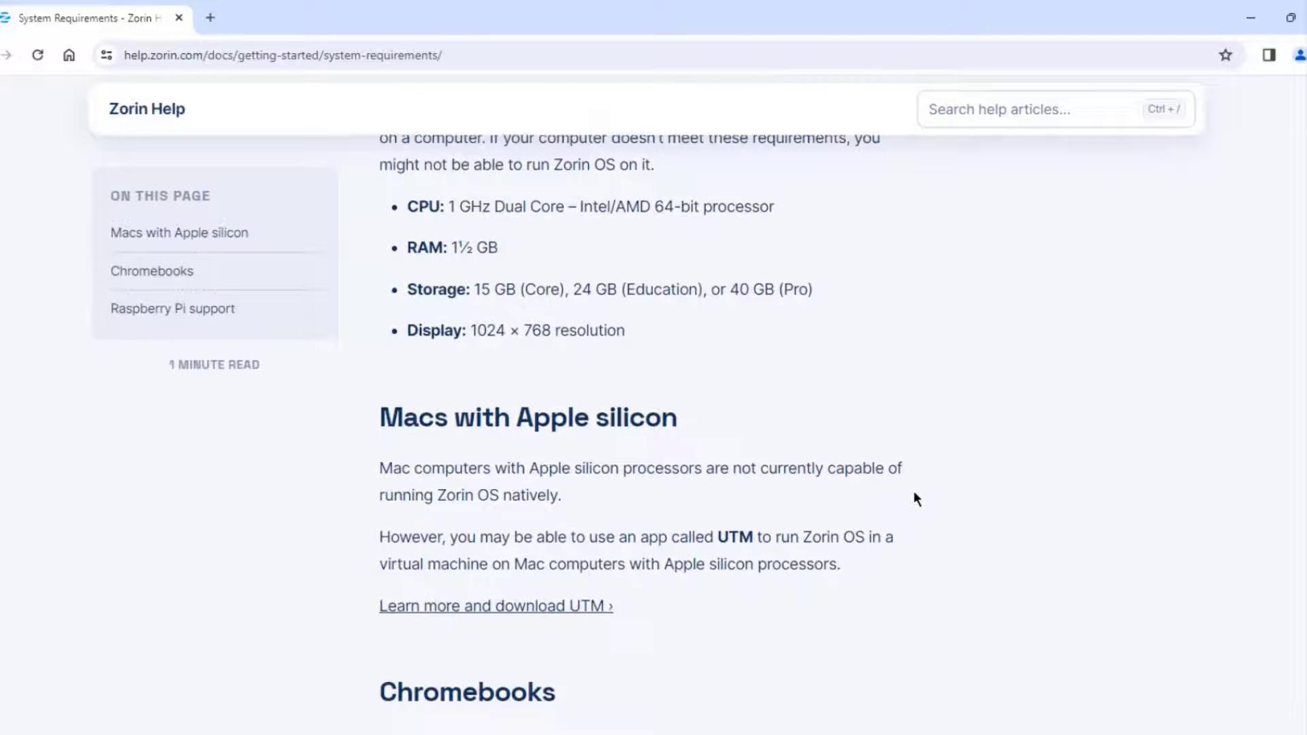
{"action": "scroll", "coordinate": [922, 473], "scroll_direction": "up", "scroll_amount": 1}
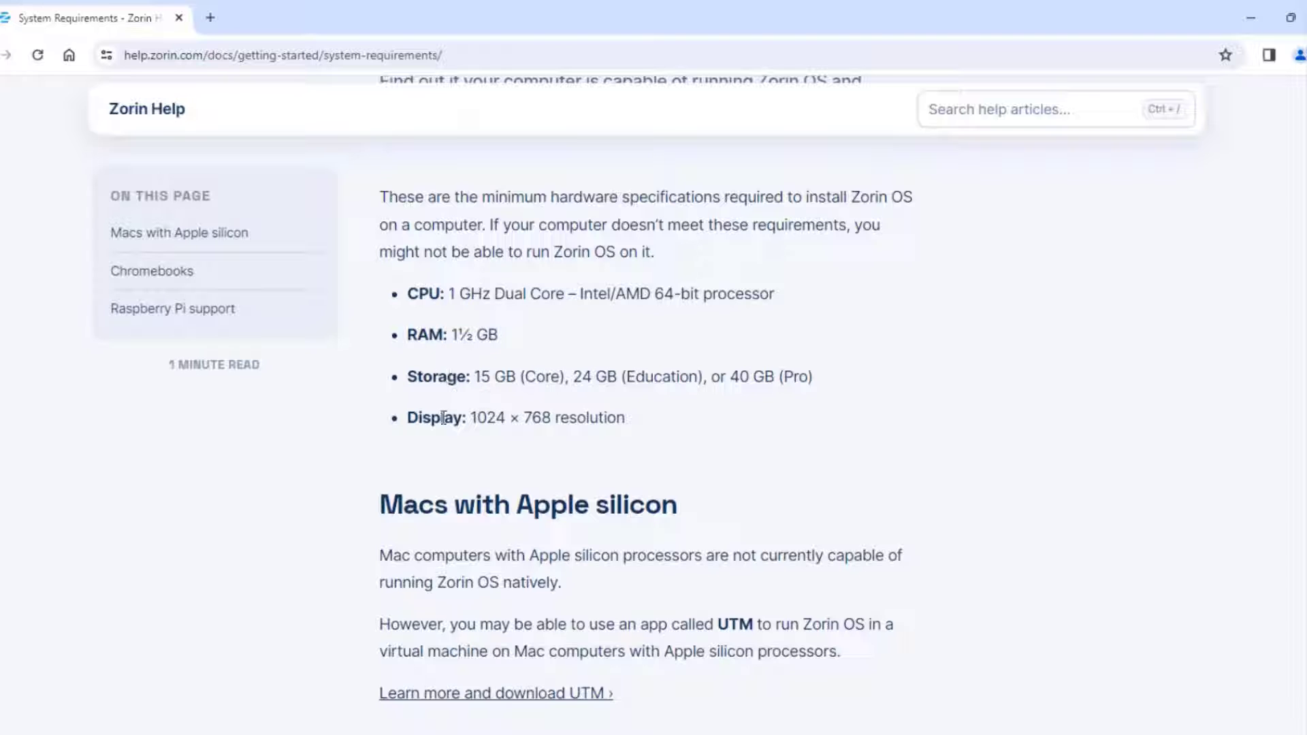
- Go back to the Zorin OS homepage and browse the download page's Core, Education and Pro editions
{"action": "key", "text": "alt+Left"}
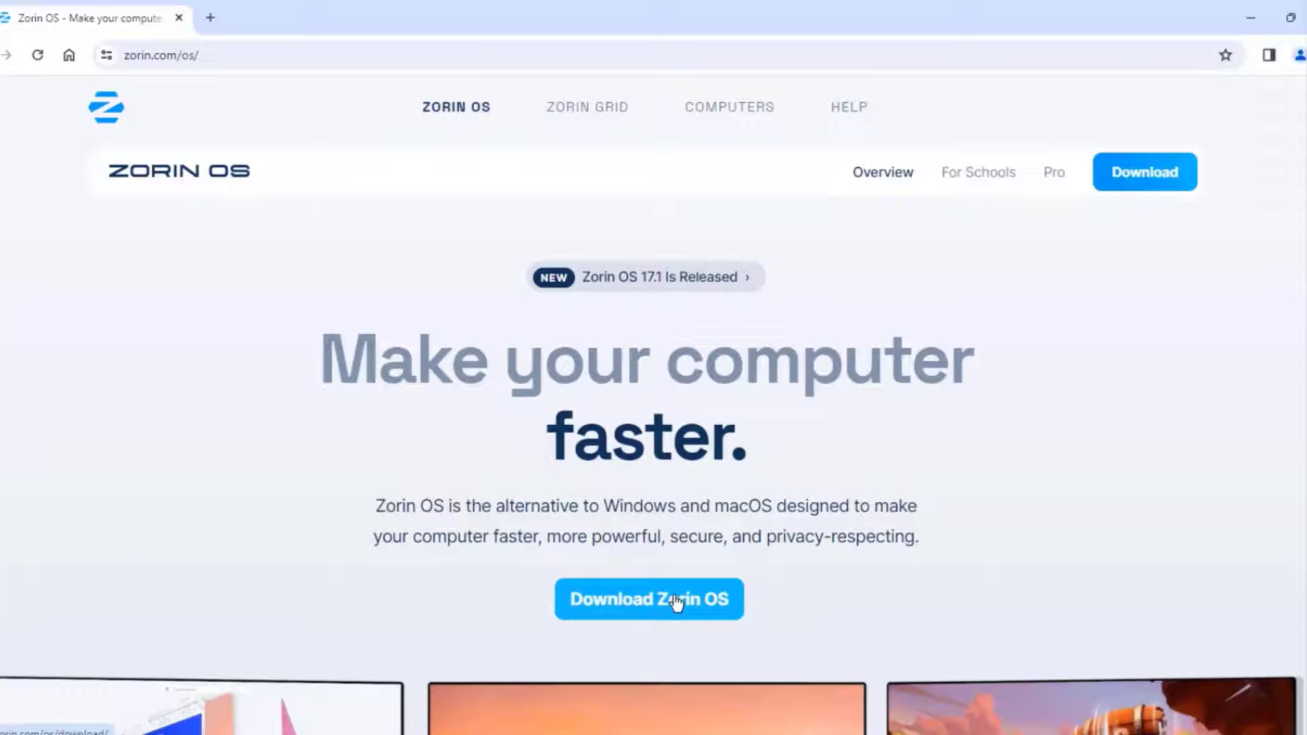
{"action": "left_click", "coordinate": [673, 601]}
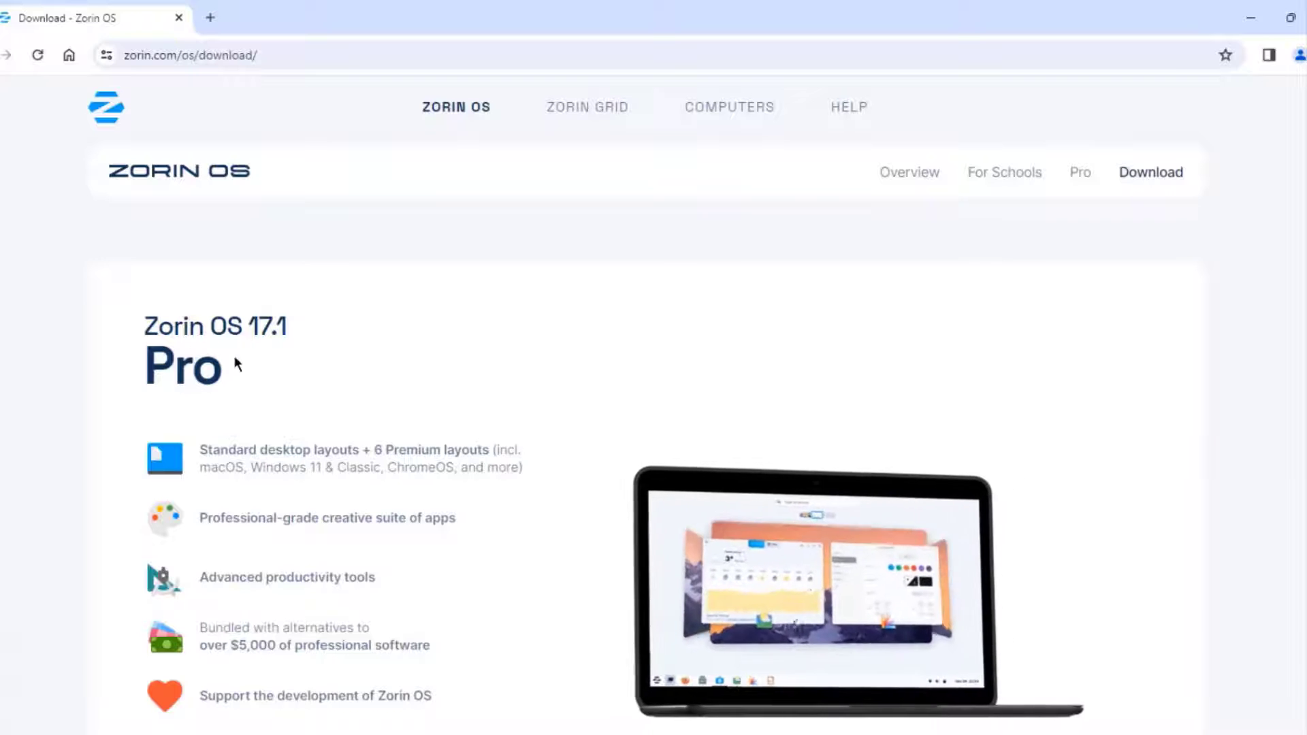
{"action": "scroll", "coordinate": [533, 418], "scroll_direction": "down", "scroll_amount": 4}
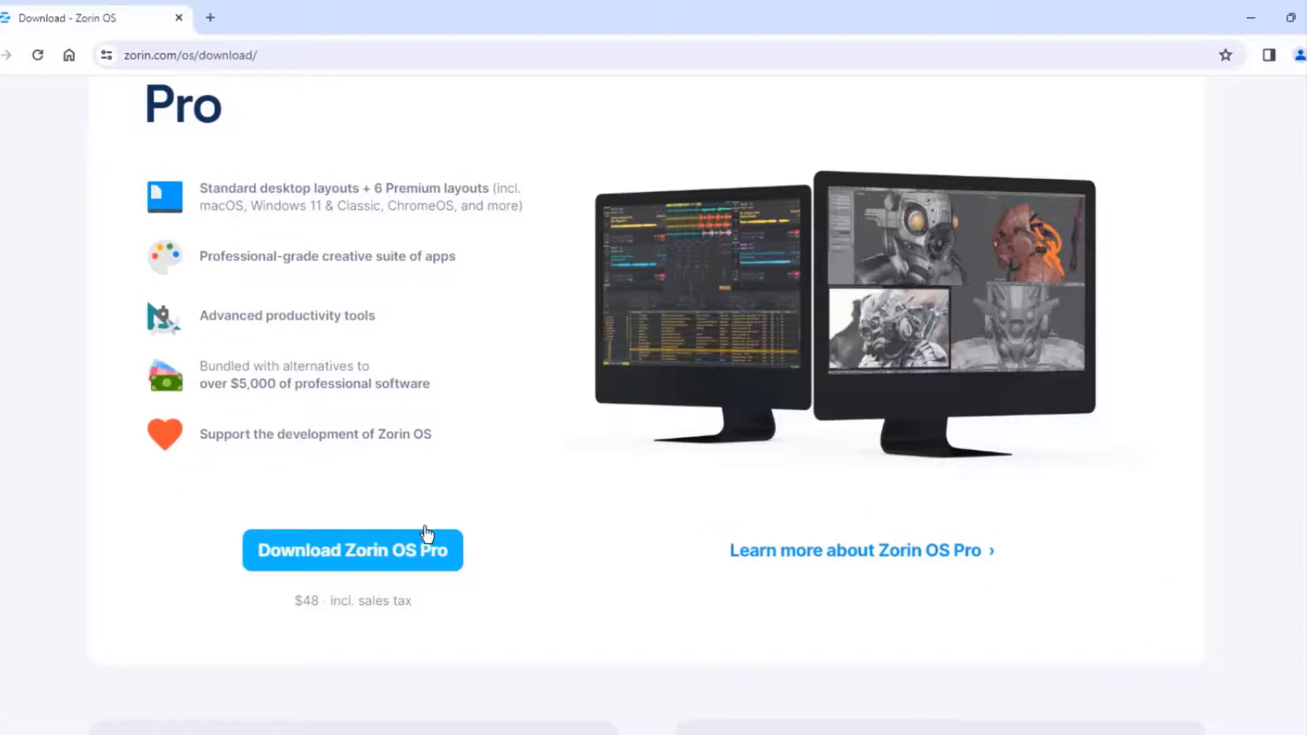
{"action": "scroll", "coordinate": [304, 596], "scroll_direction": "down", "scroll_amount": 7}
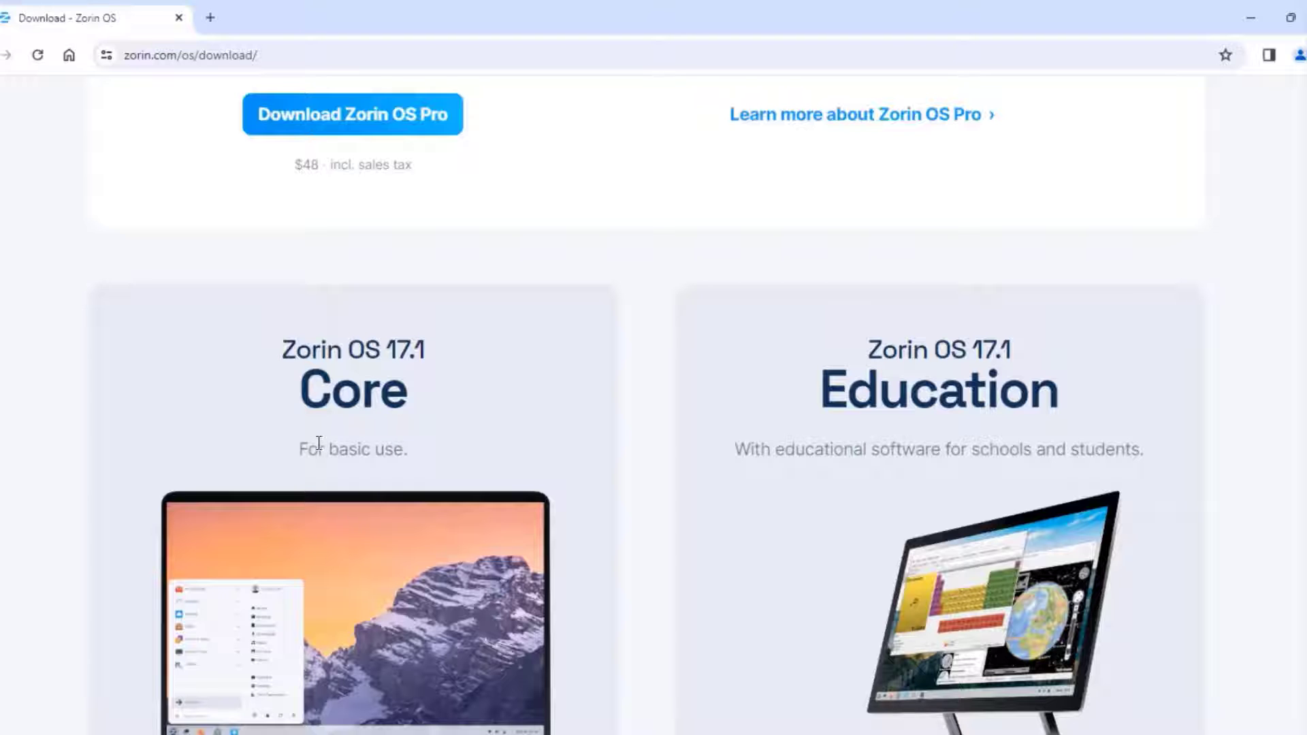
{"action": "scroll", "coordinate": [581, 456], "scroll_direction": "down", "scroll_amount": 4}
{"action": "scroll", "coordinate": [888, 294], "scroll_direction": "up", "scroll_amount": 3}
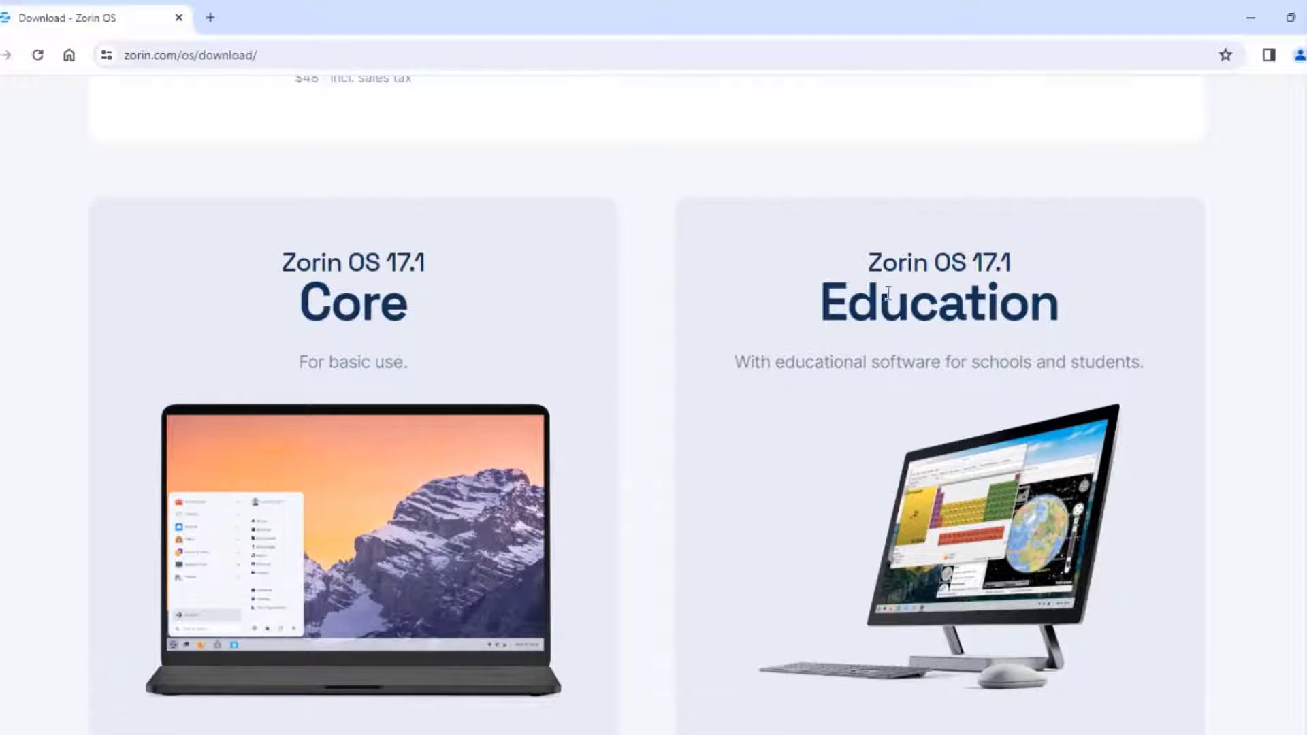
{"action": "scroll", "coordinate": [1116, 347], "scroll_direction": "down", "scroll_amount": 4}
{"action": "scroll", "coordinate": [919, 534], "scroll_direction": "up", "scroll_amount": 3}
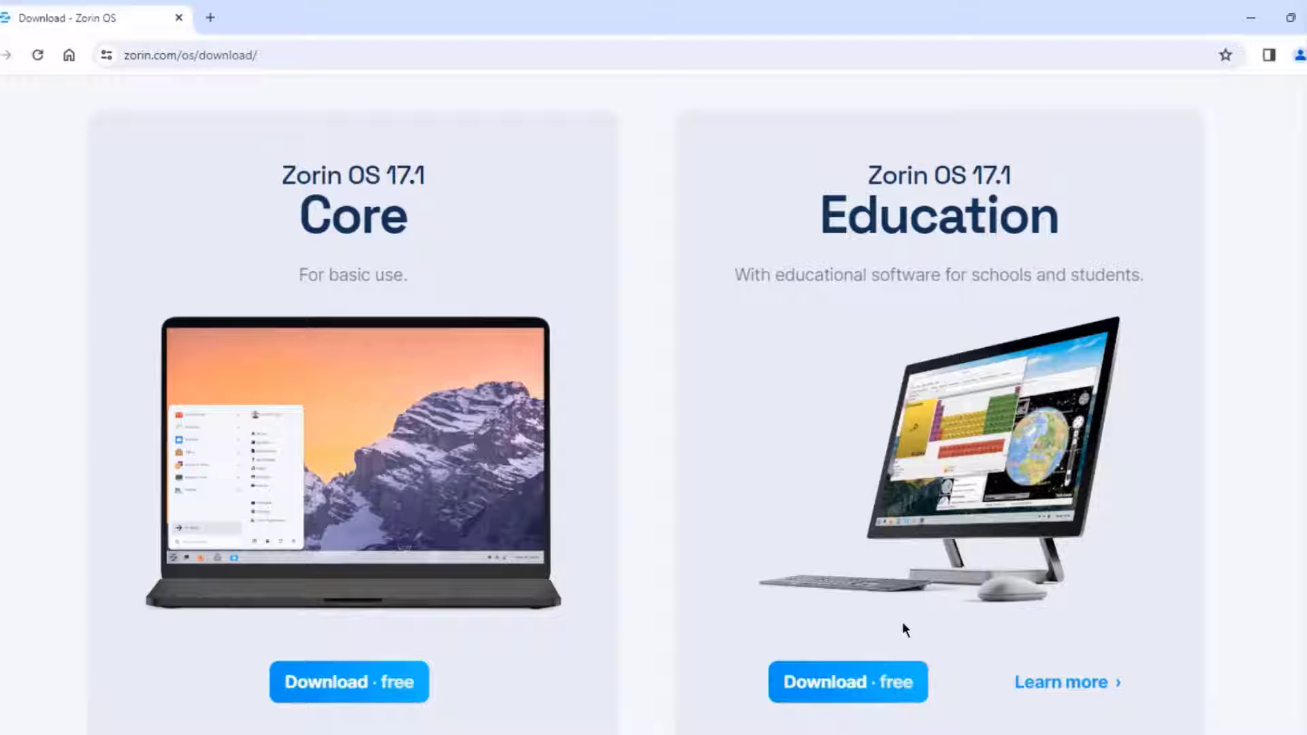
- Download the free Education edition, skipping the newsletter signup, and check the recent downloads list
{"action": "left_click", "coordinate": [893, 683]}
{"action": "left_click", "coordinate": [703, 621]}
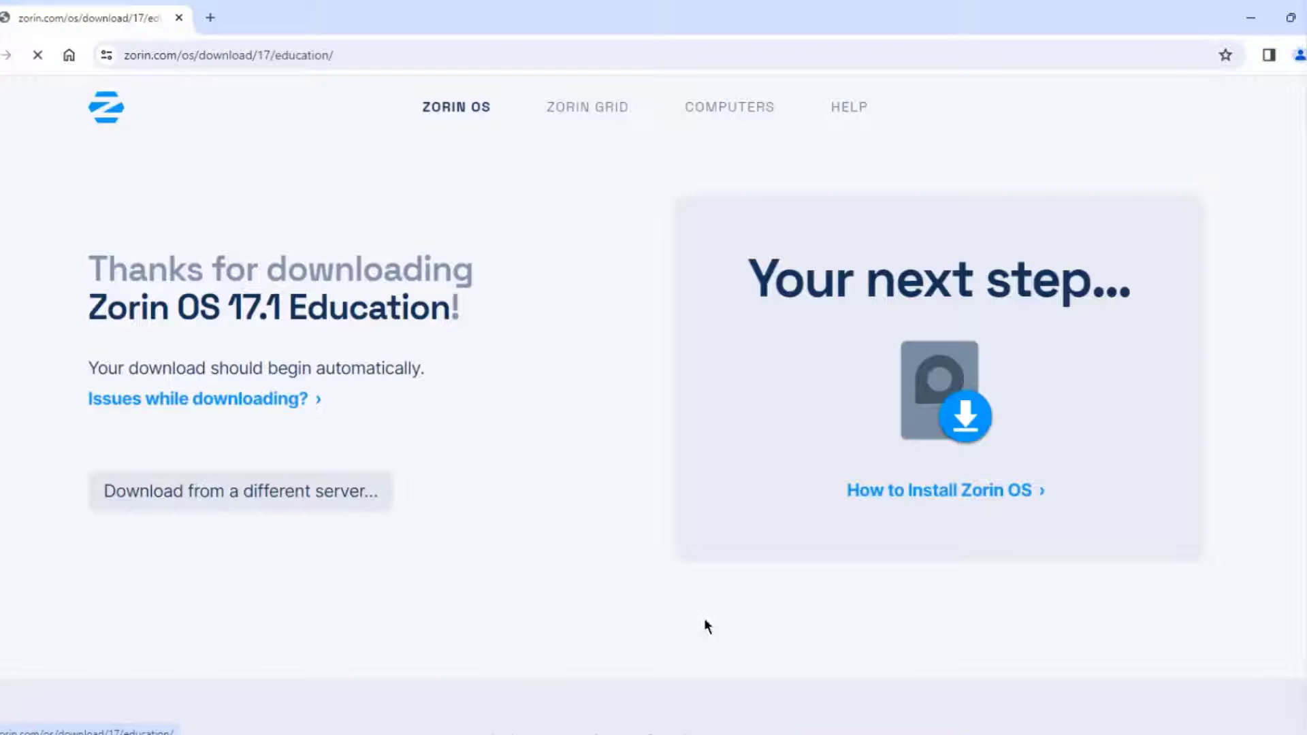
{"action": "left_click", "coordinate": [1238, 54]}
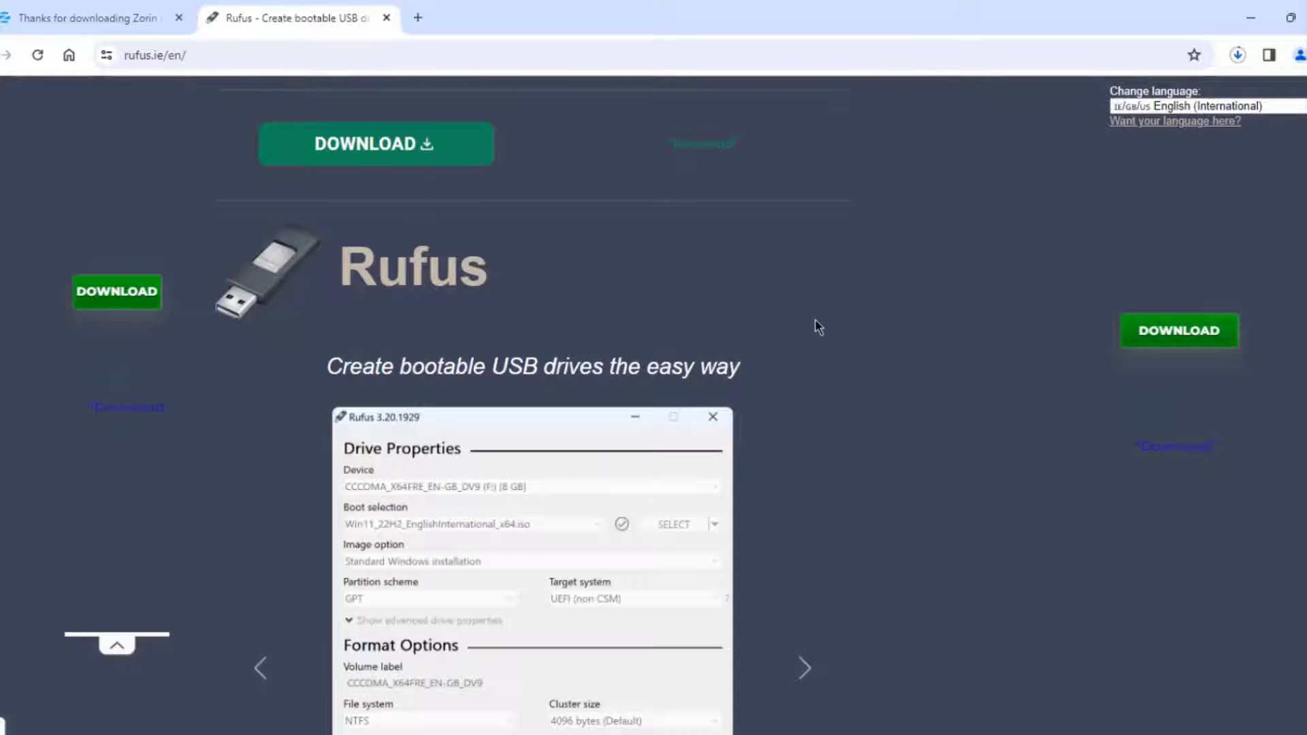
{"action": "scroll", "coordinate": [816, 327], "scroll_direction": "down", "scroll_amount": 15}
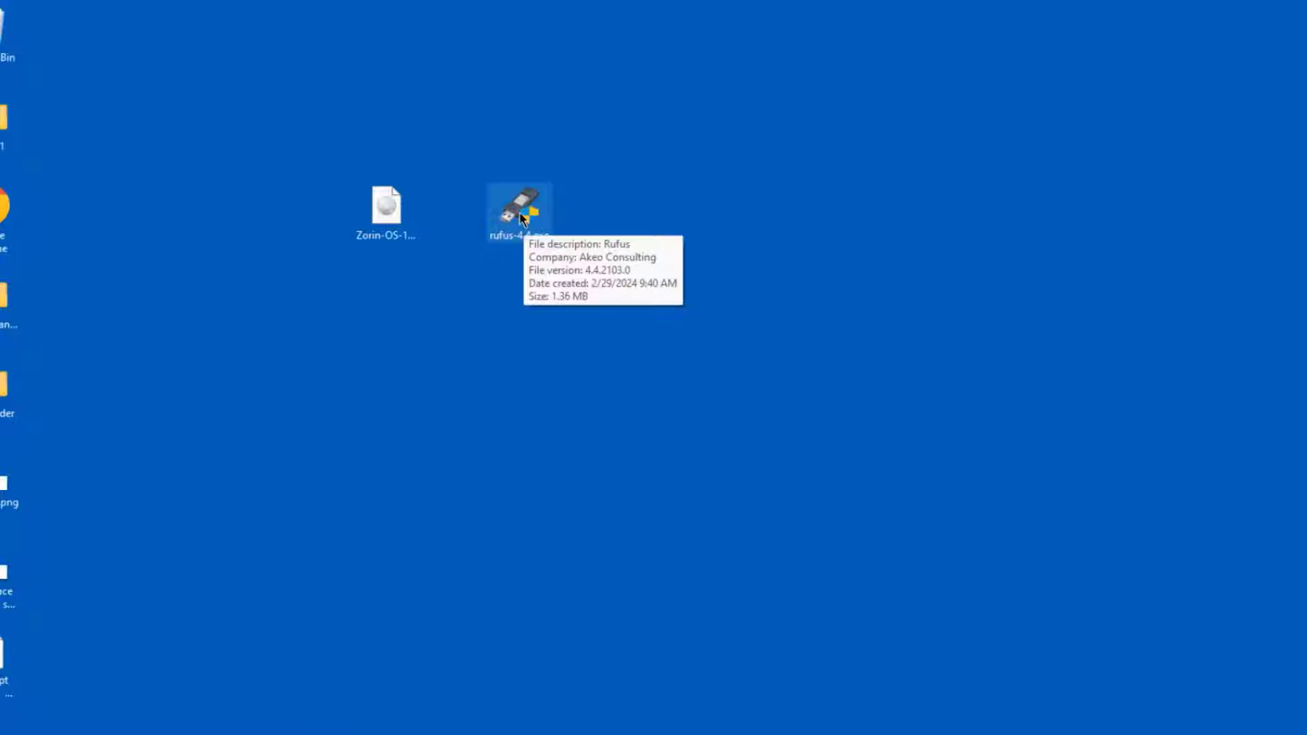
- Launch rufus-4.4.exe, load Zorin-OS-17.1-Education-64-bit.iso and write it to the USB in ISOHybrid mode
{"action": "left_click", "coordinate": [400, 219]}
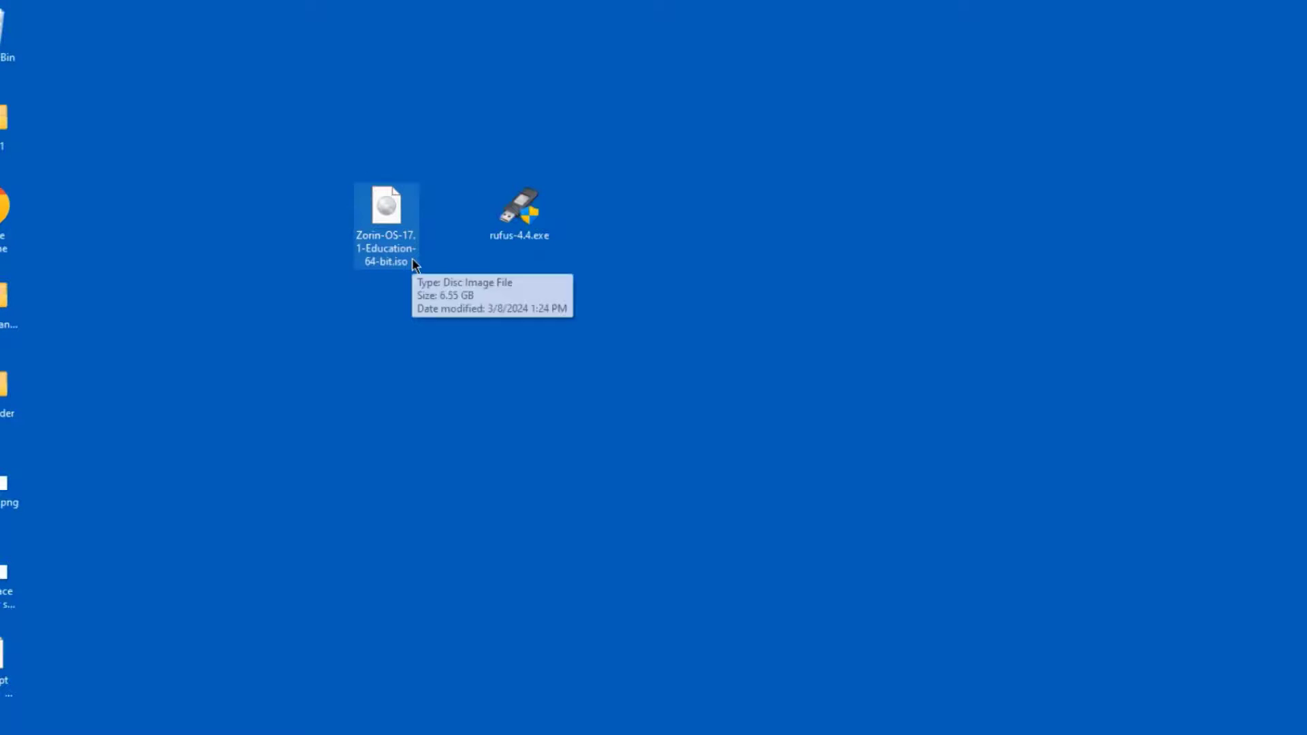
{"action": "double_click", "coordinate": [524, 214]}
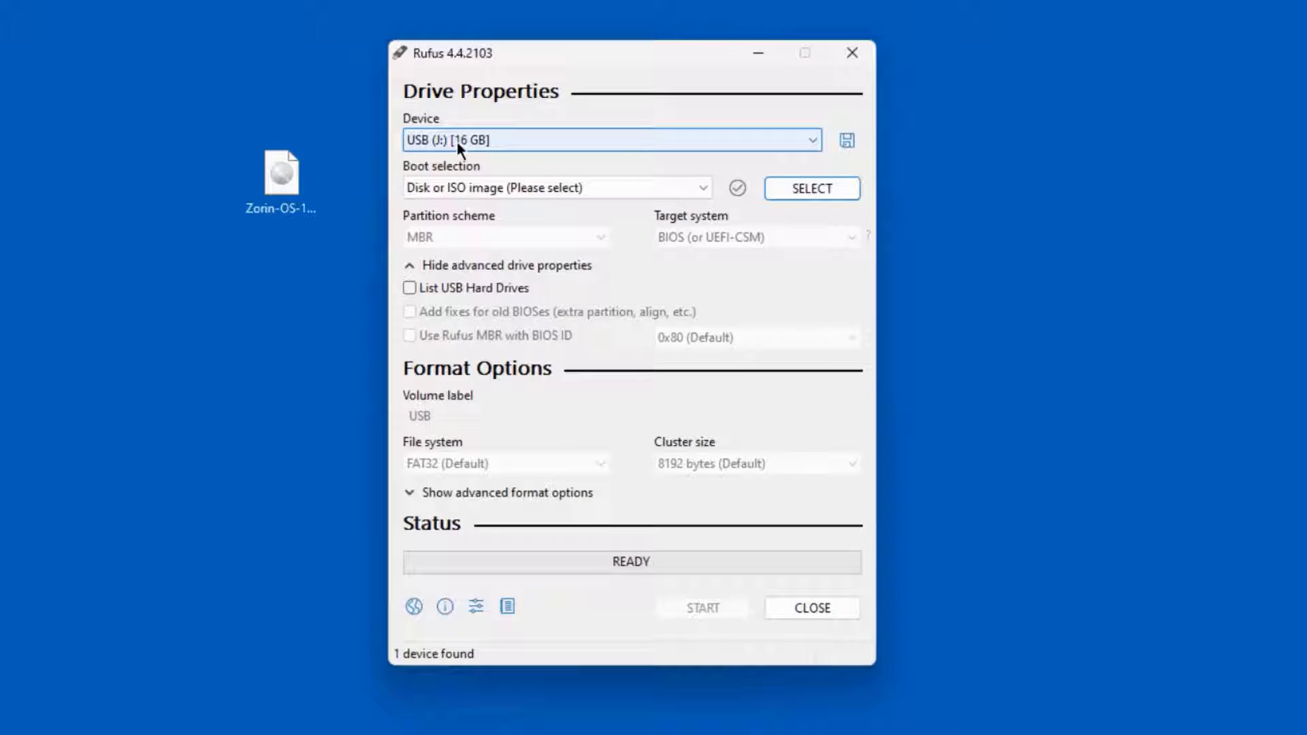
{"action": "left_click", "coordinate": [790, 188]}
{"action": "scroll", "coordinate": [421, 371], "scroll_direction": "down", "scroll_amount": 5}
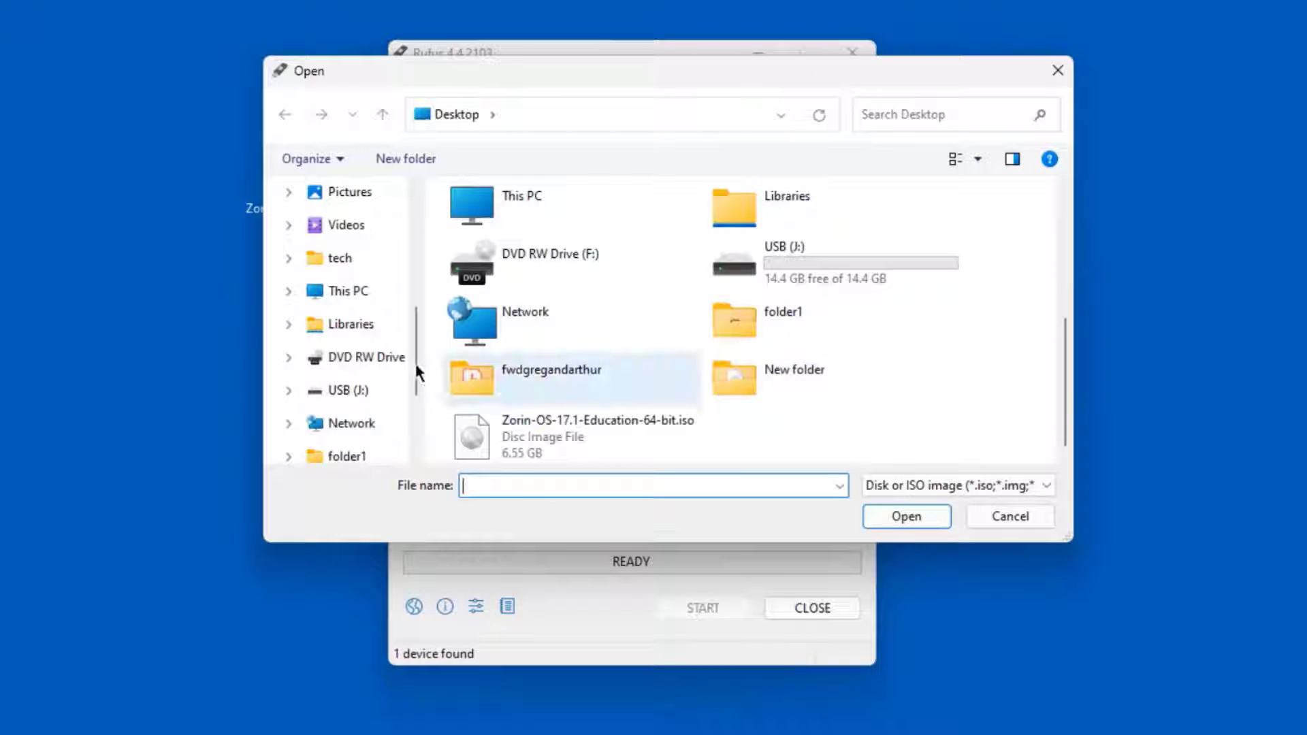
{"action": "left_click", "coordinate": [537, 437]}
{"action": "left_click", "coordinate": [878, 512]}
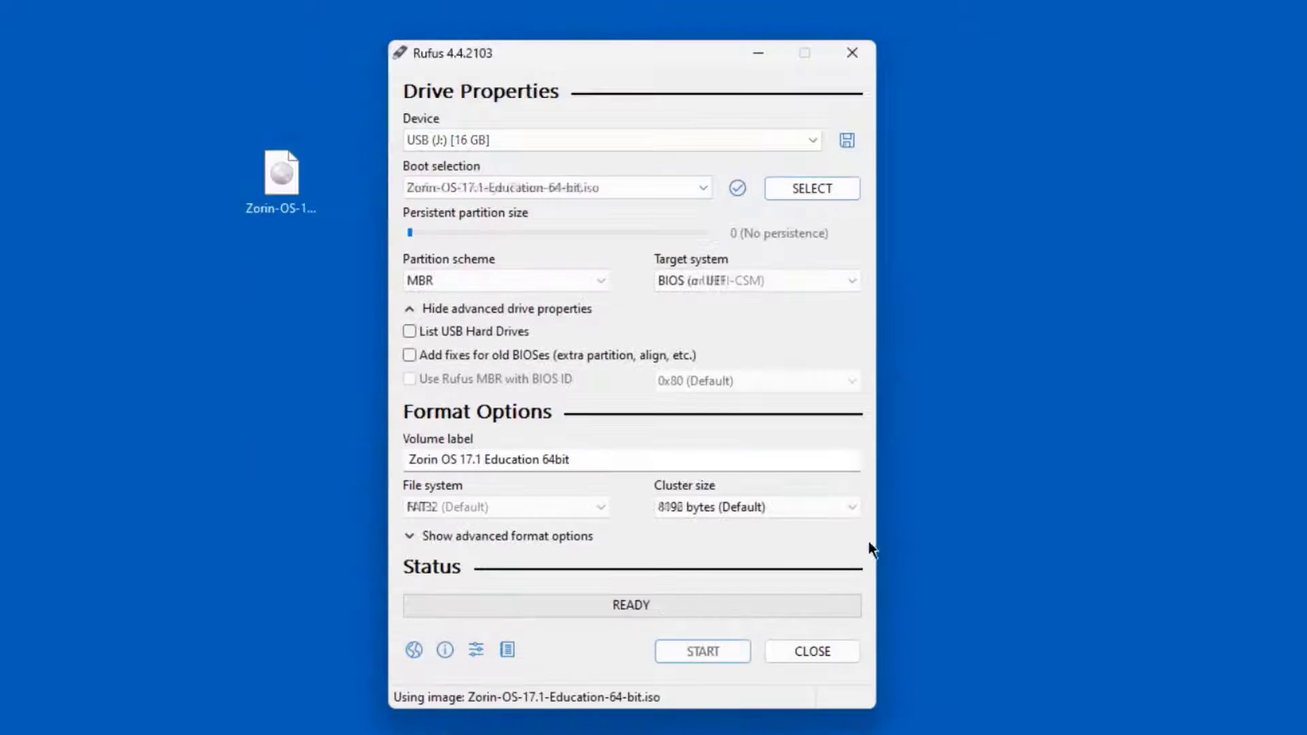
{"action": "left_click", "coordinate": [721, 649]}
{"action": "left_click", "coordinate": [748, 516]}
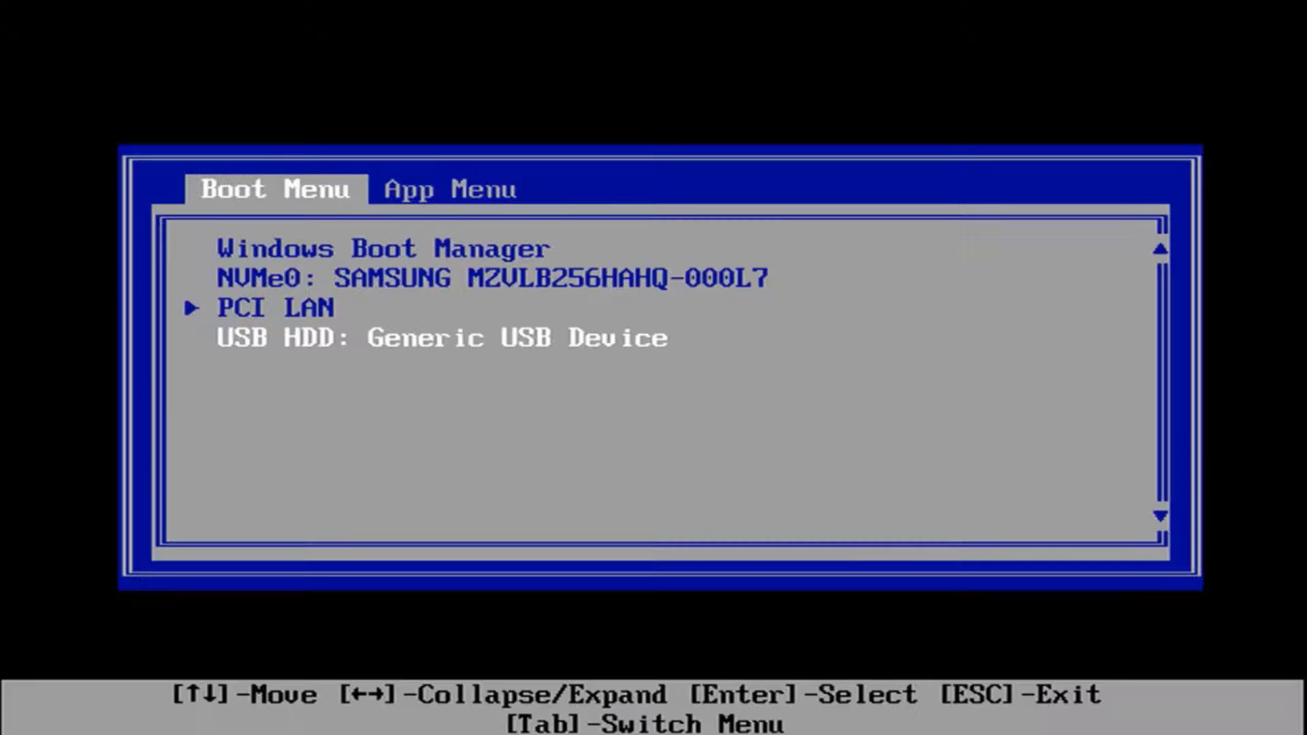
- Boot from 'USB HDD: Generic USB Device' in the F12 boot menu
{"action": "key", "text": "Return"}
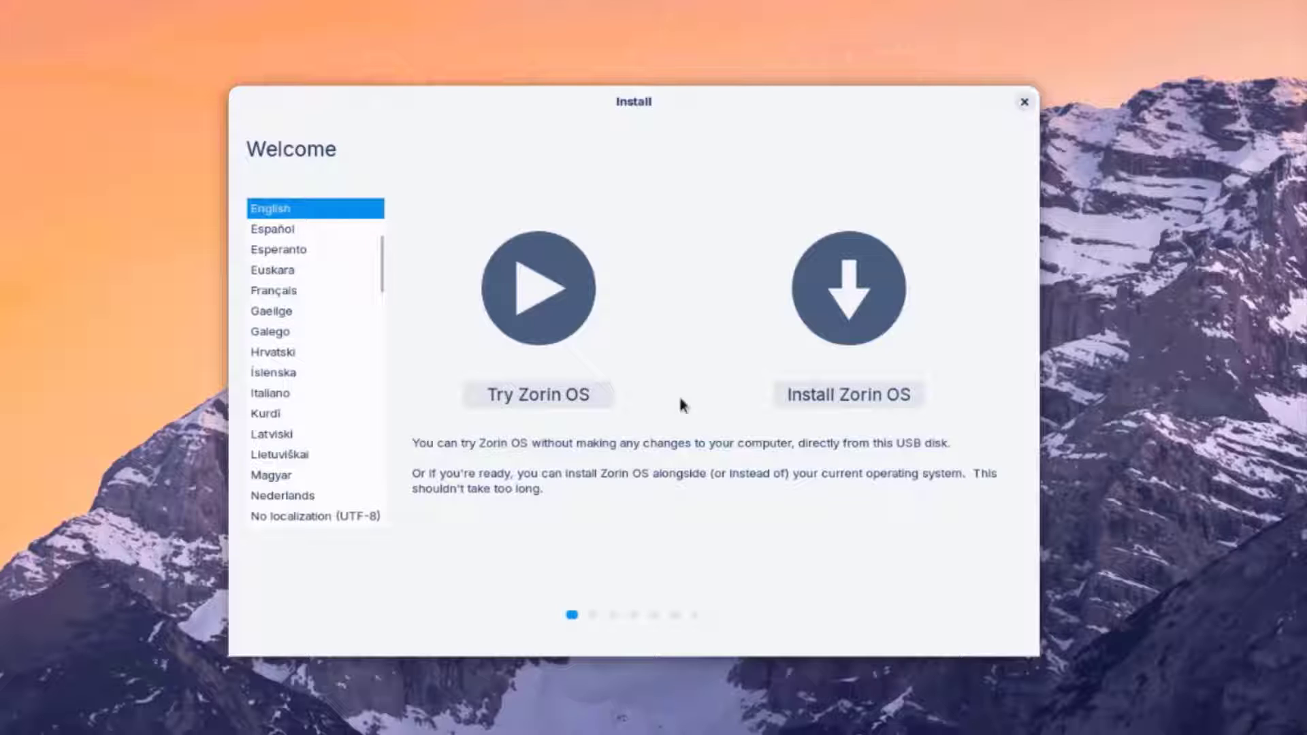
- Choose Install Zorin OS, keep the English (US) keyboard layout, and continue without Wi-Fi
{"action": "left_click", "coordinate": [859, 395]}
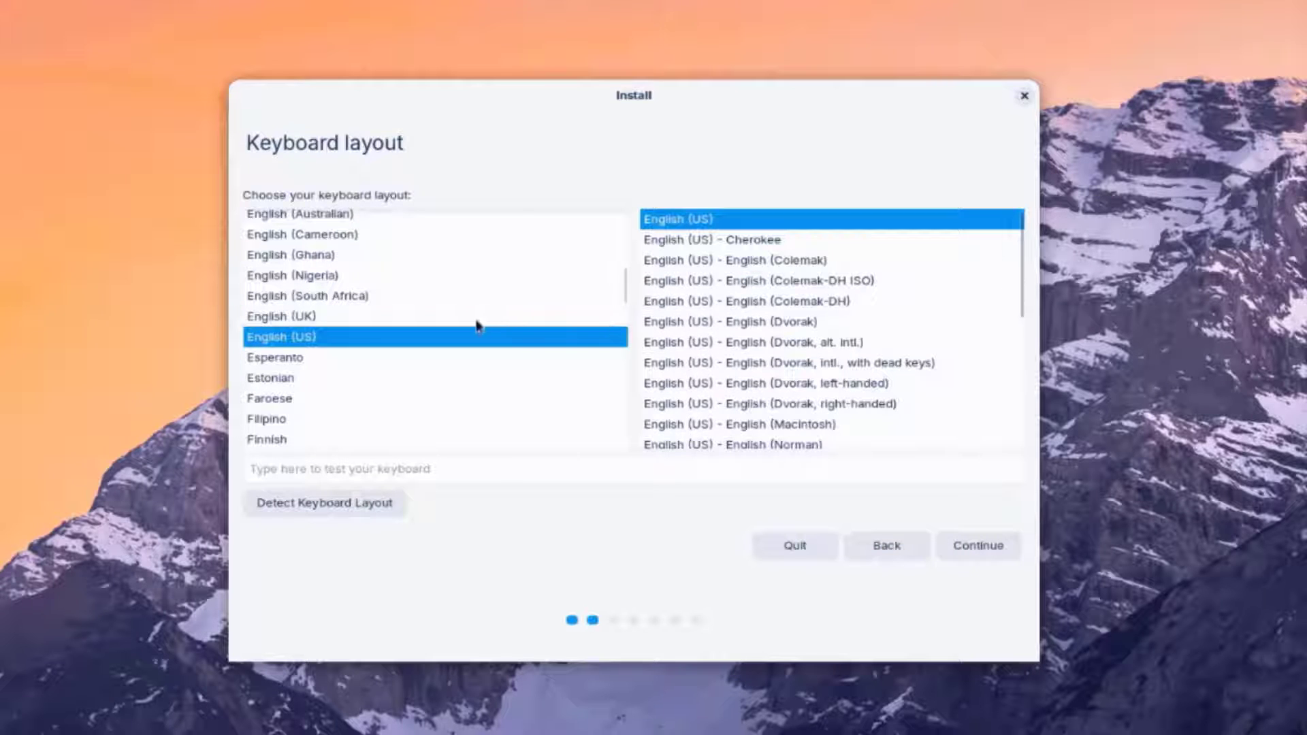
{"action": "scroll", "coordinate": [313, 354], "scroll_direction": "up", "scroll_amount": 1}
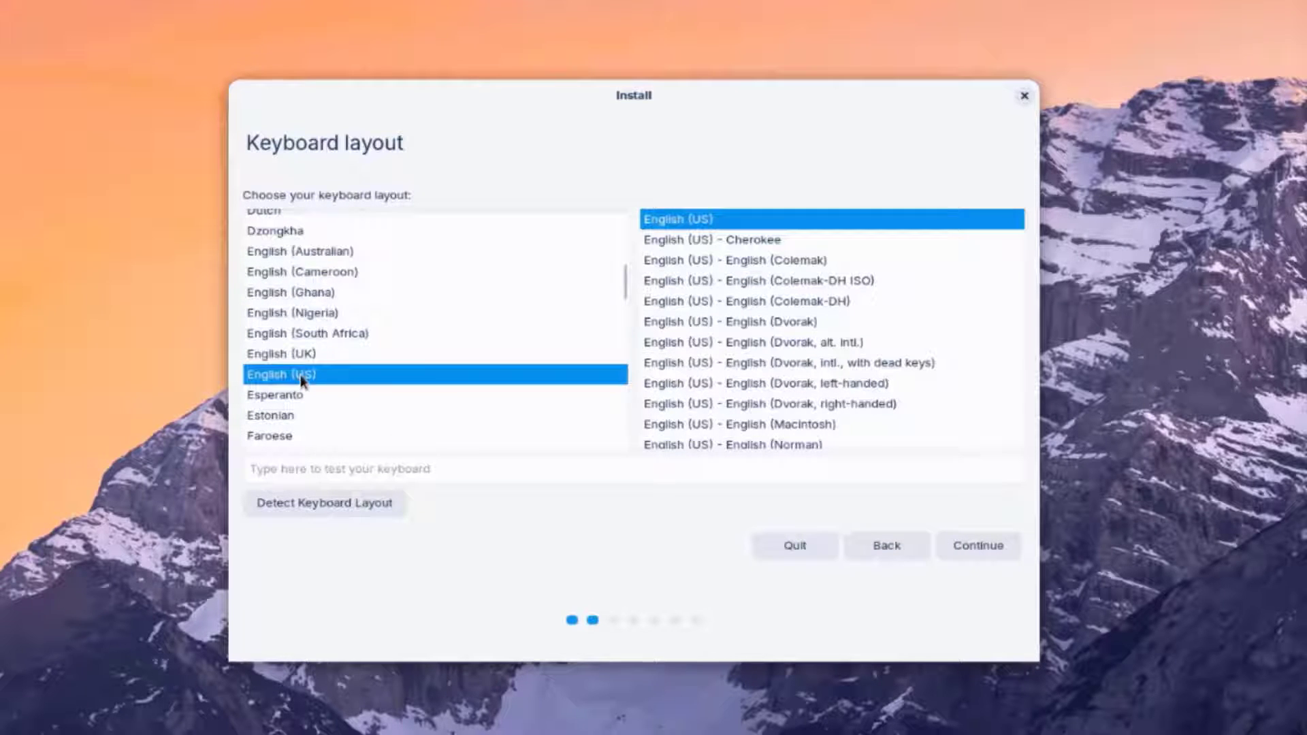
{"action": "left_click", "coordinate": [670, 218]}
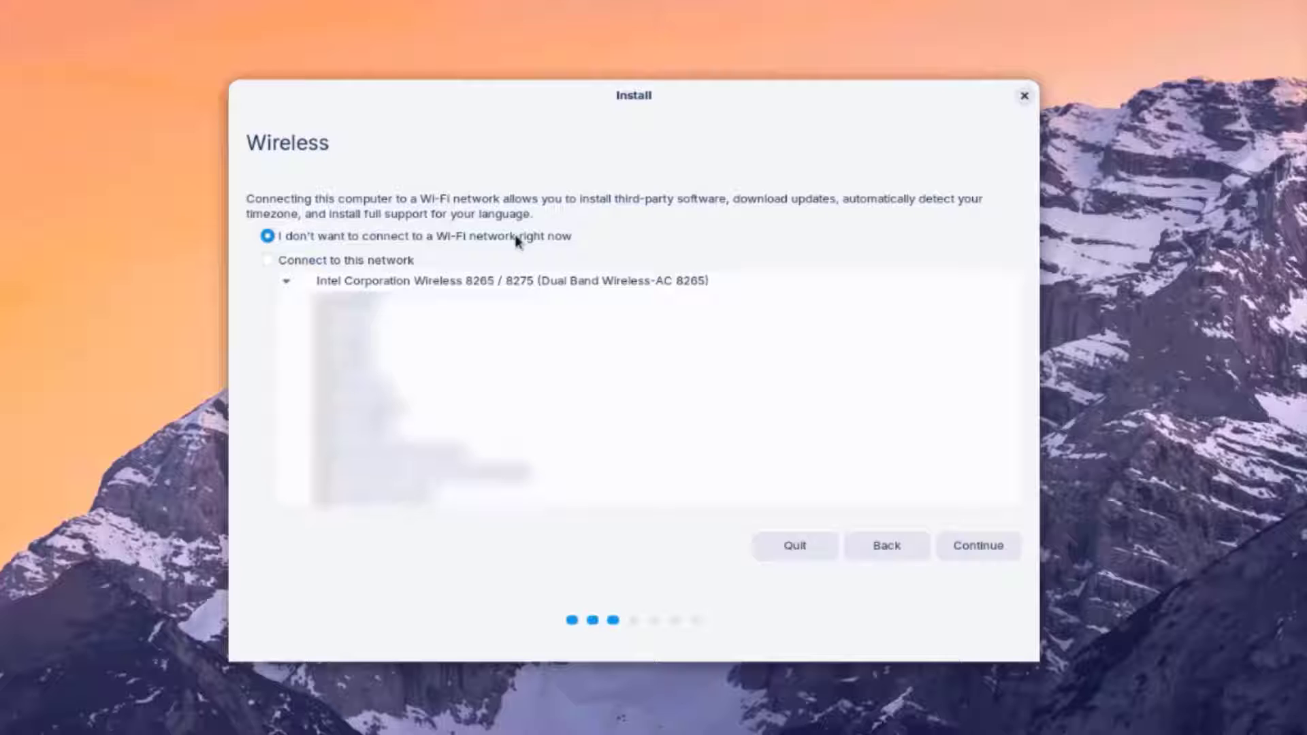
{"action": "left_click", "coordinate": [963, 550]}
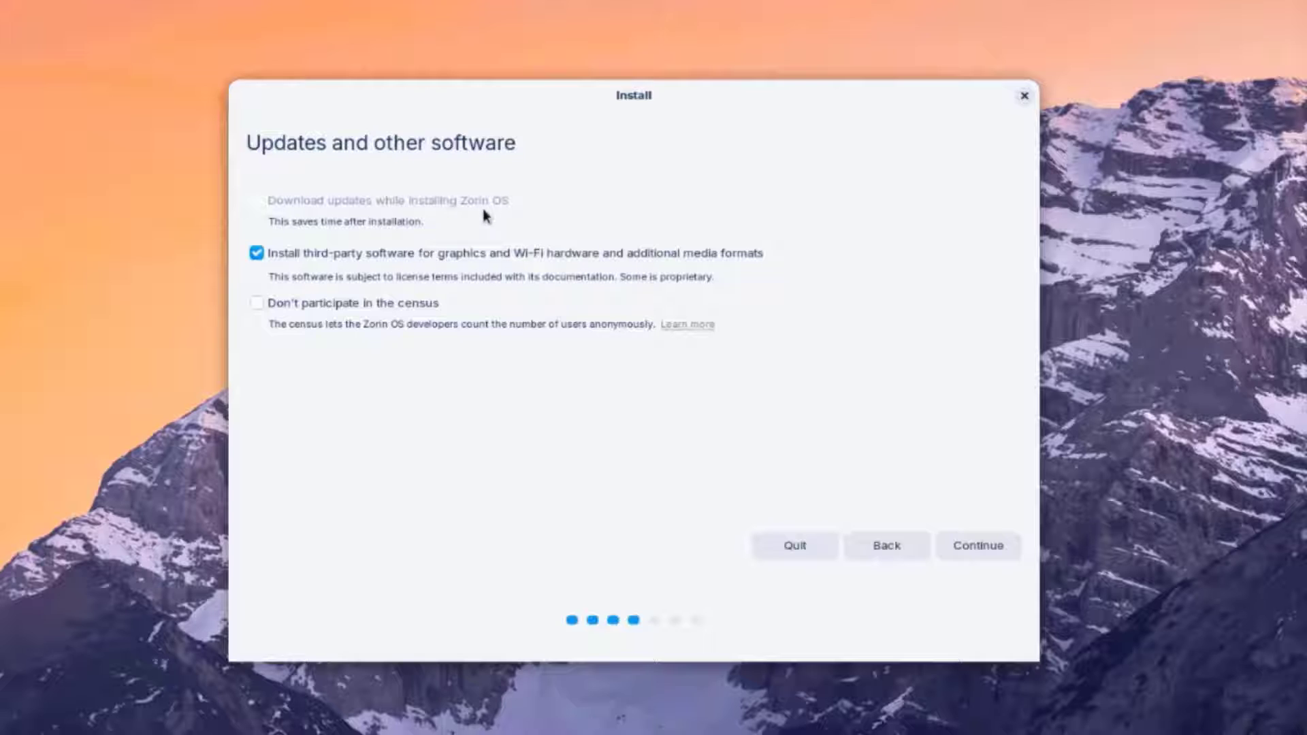
- Keep third-party software enabled, tick 'Don't participate in the census', and continue
{"action": "triple_click", "coordinate": [341, 216]}
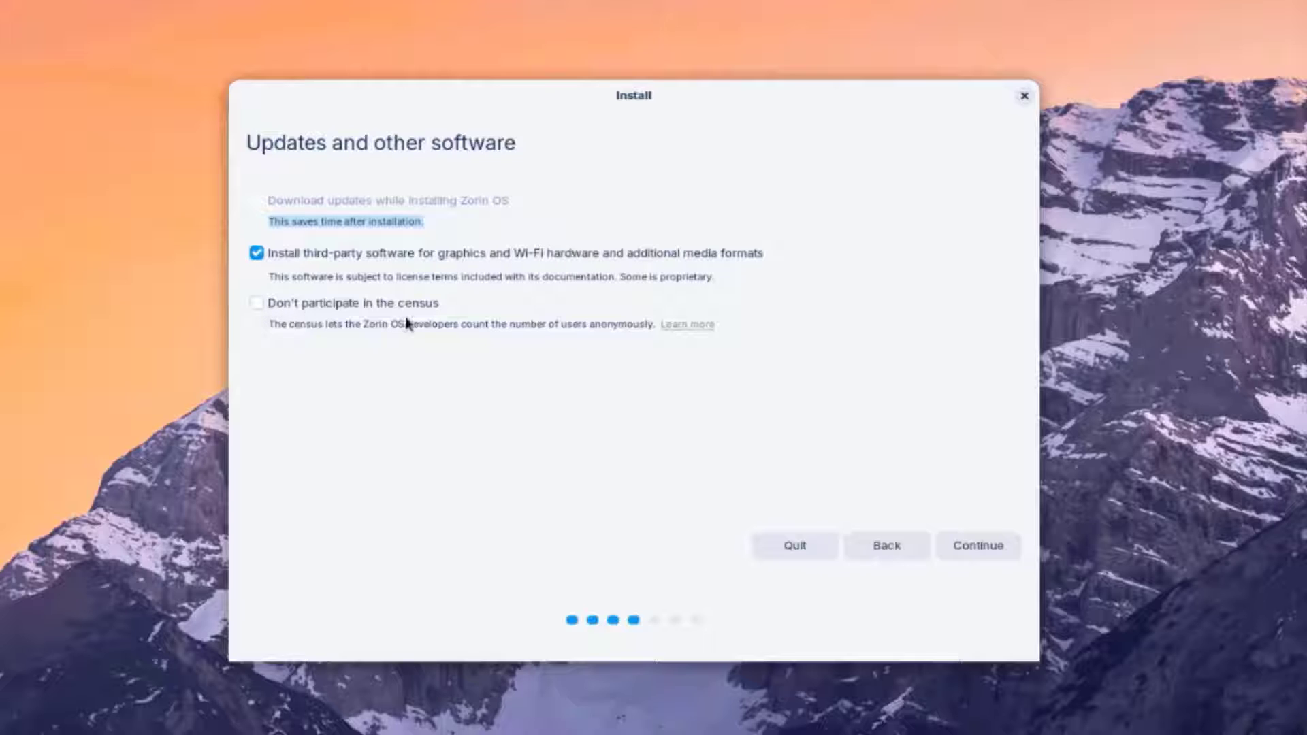
{"action": "left_click", "coordinate": [253, 301]}
{"action": "left_click", "coordinate": [978, 545]}
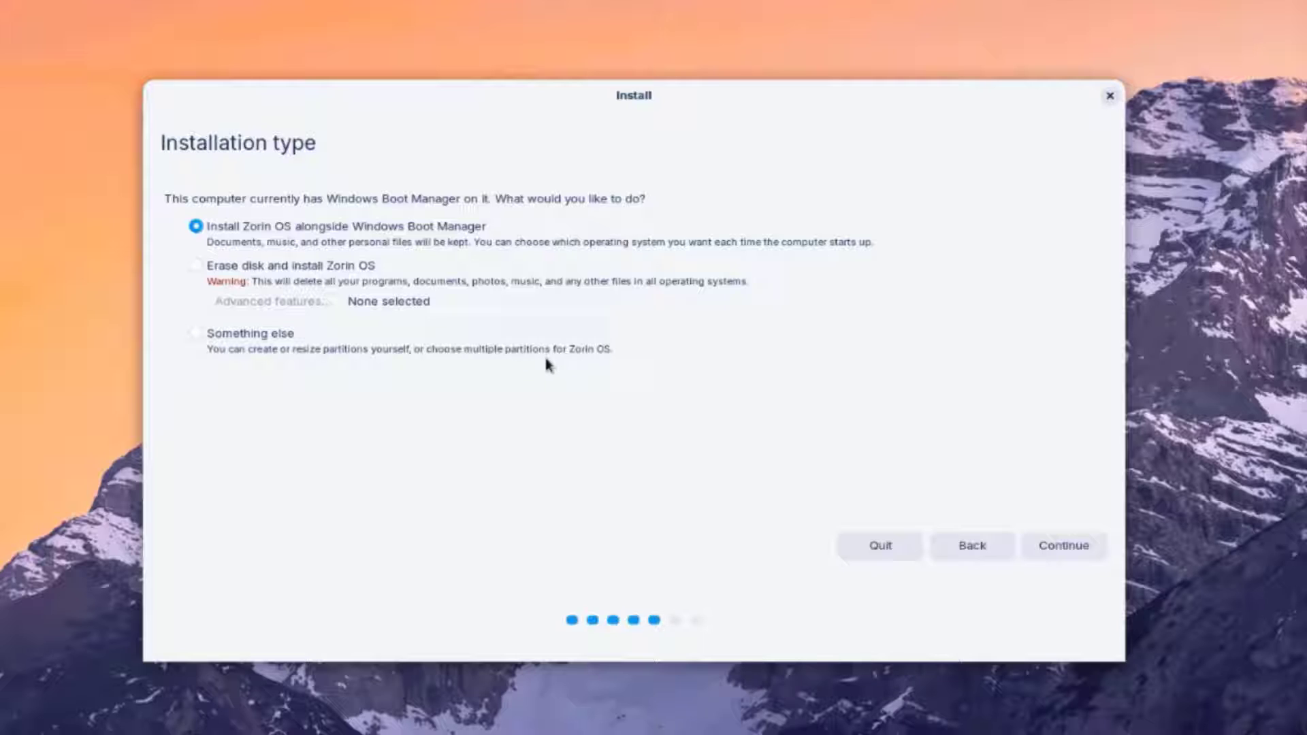
- Select 'Erase disk and install Zorin OS' and confirm writing the partition changes to disk
{"action": "left_click", "coordinate": [208, 275]}
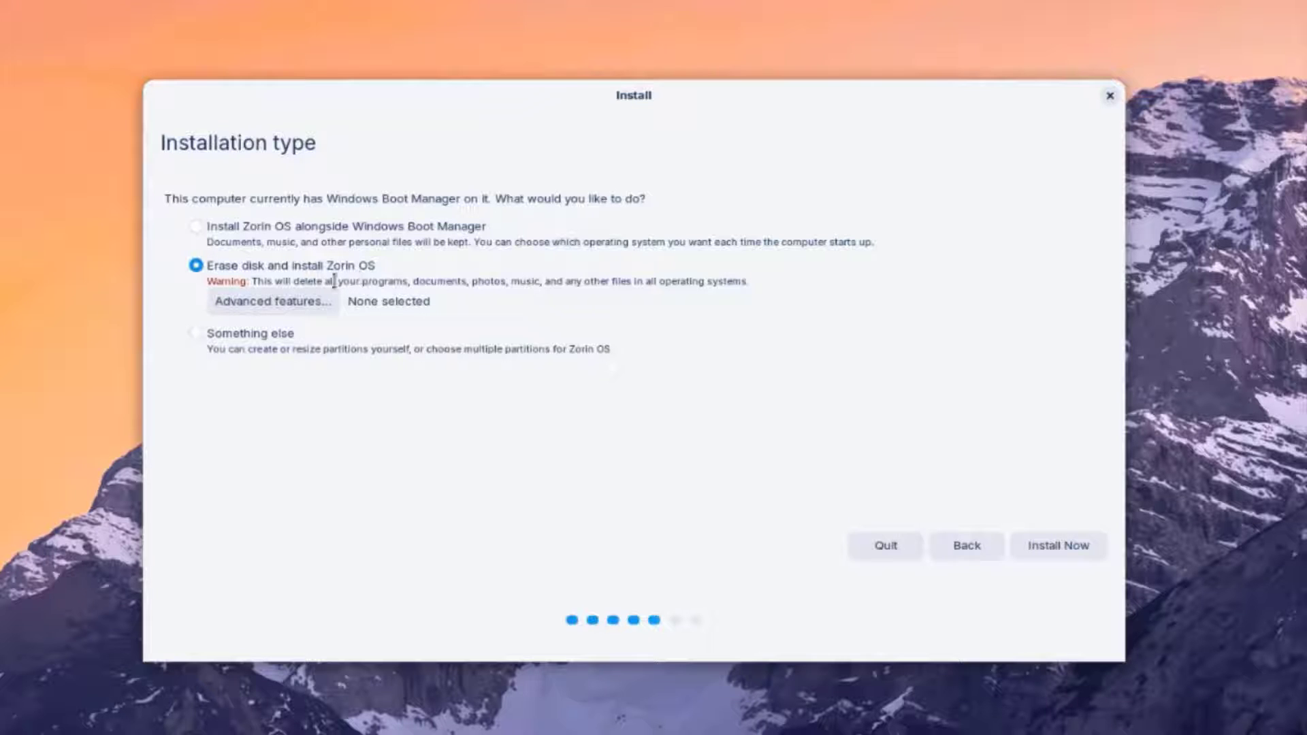
{"action": "left_click", "coordinate": [1058, 545]}
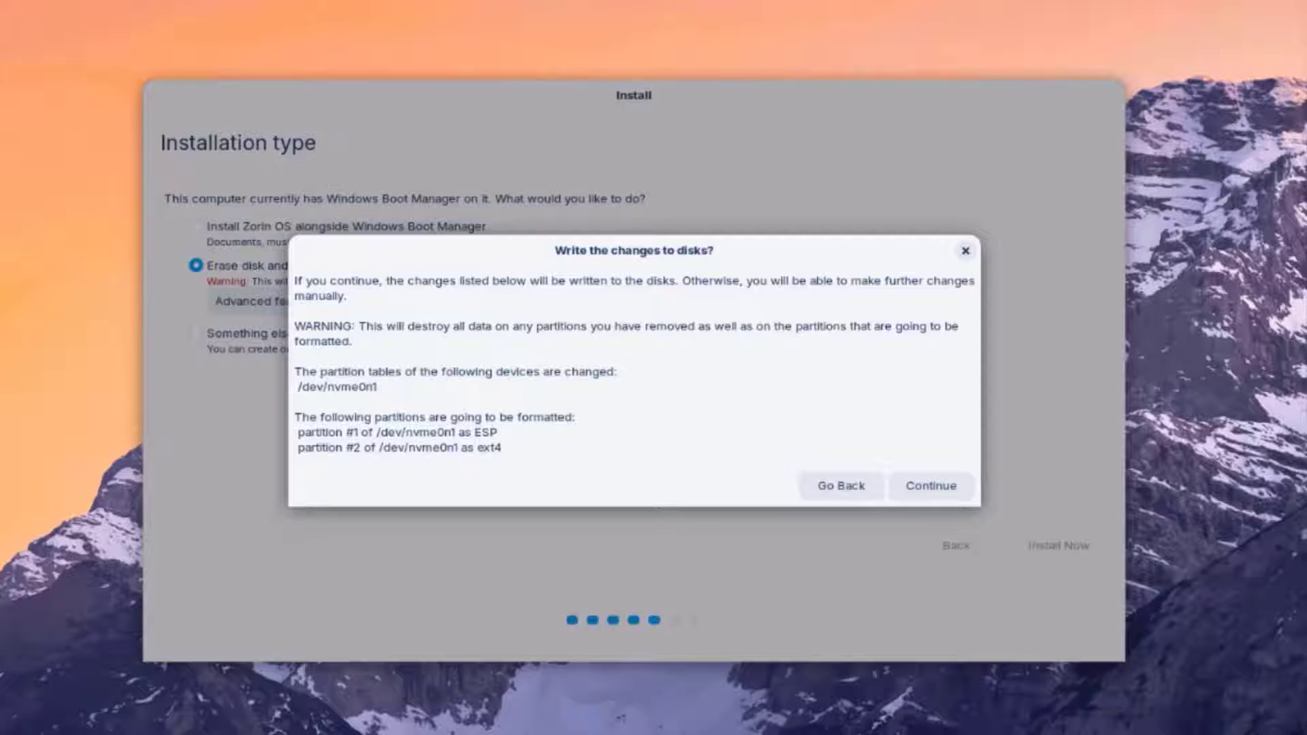
{"action": "left_click", "coordinate": [932, 483]}
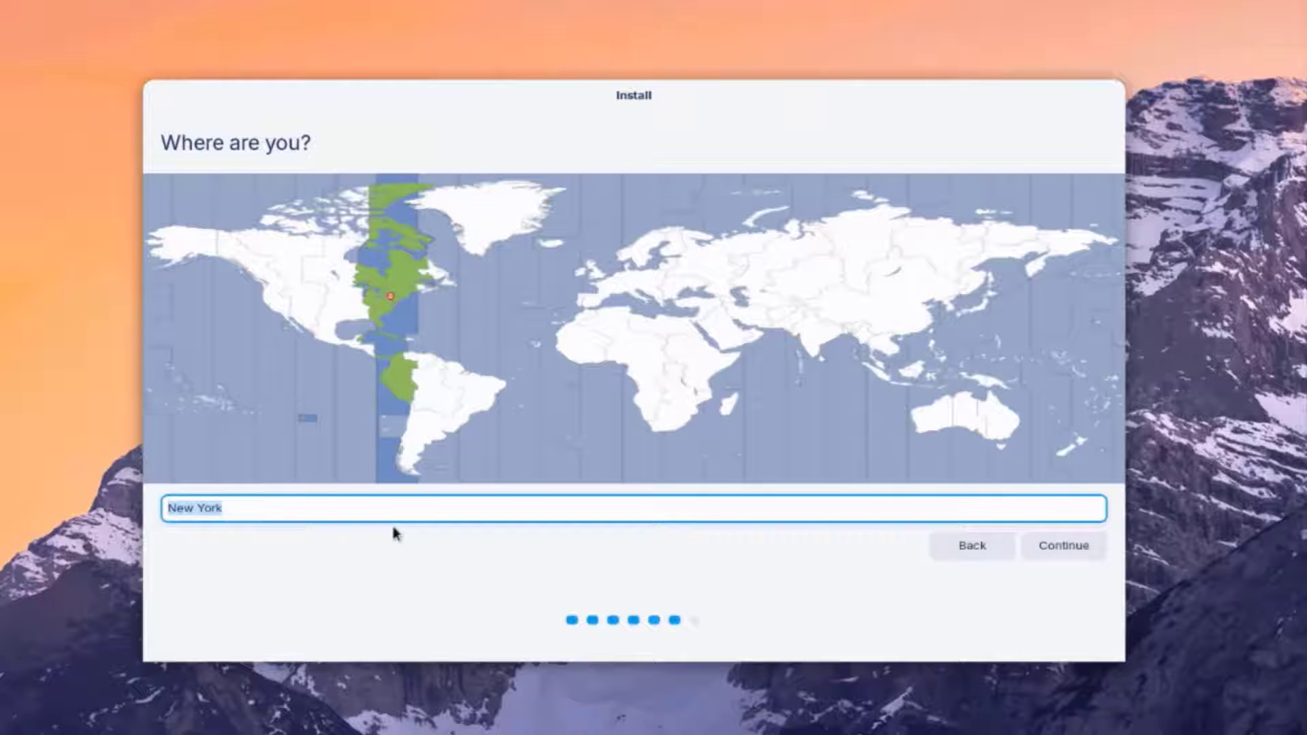
- Try 'toronto' in the location field, but keep New York and continue
{"action": "type", "text": "toronto"}
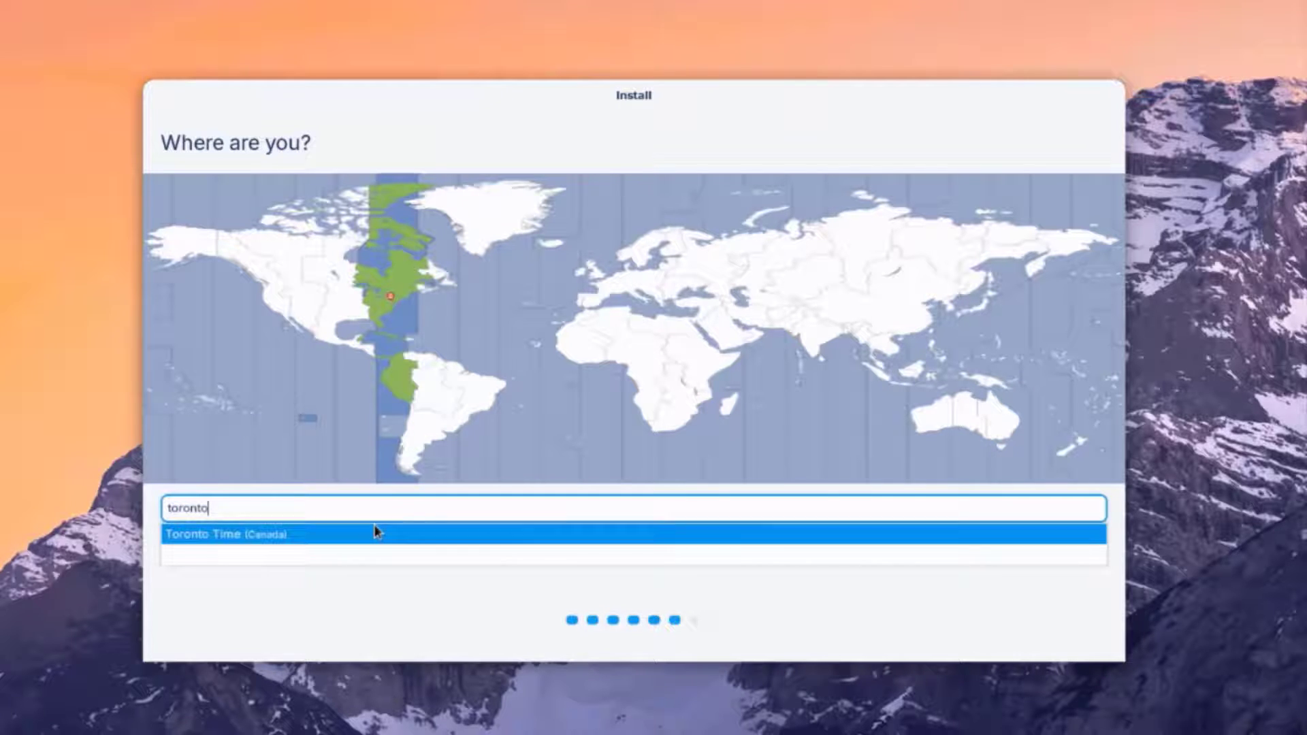
{"action": "left_click", "coordinate": [376, 532]}
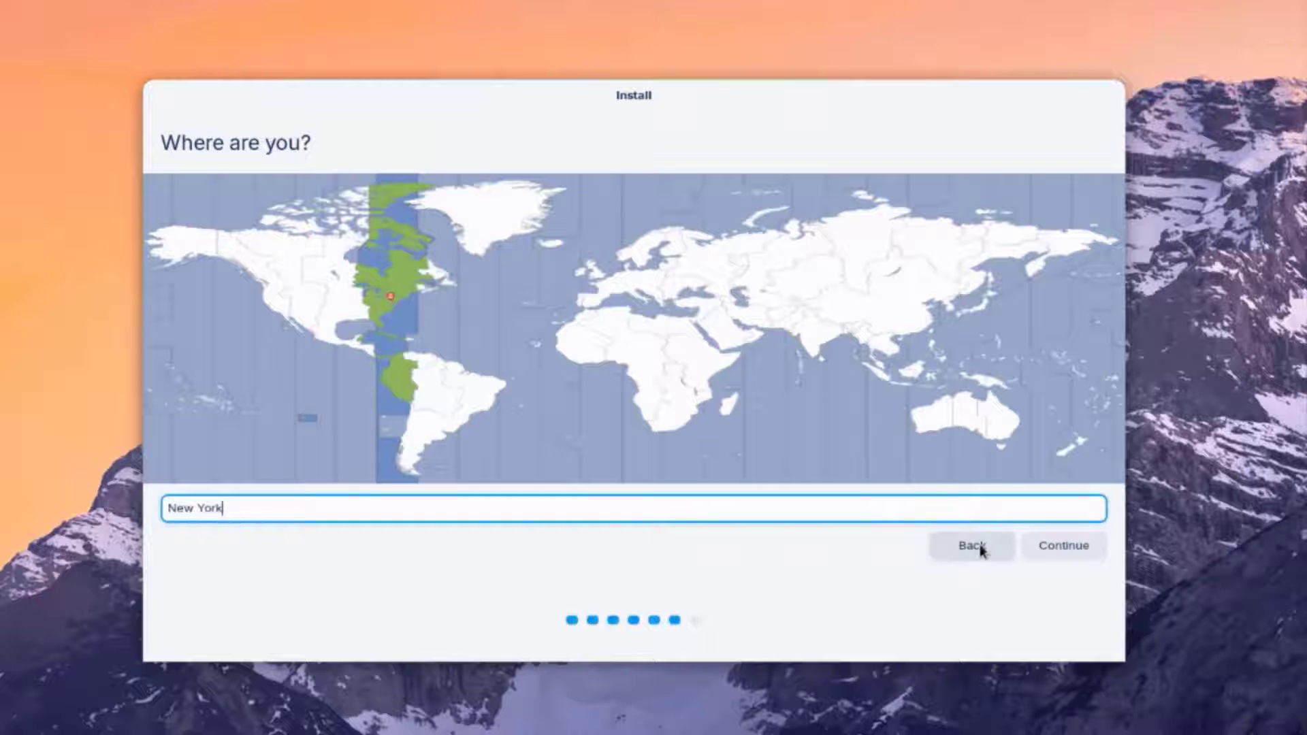
{"action": "left_click", "coordinate": [1041, 545]}
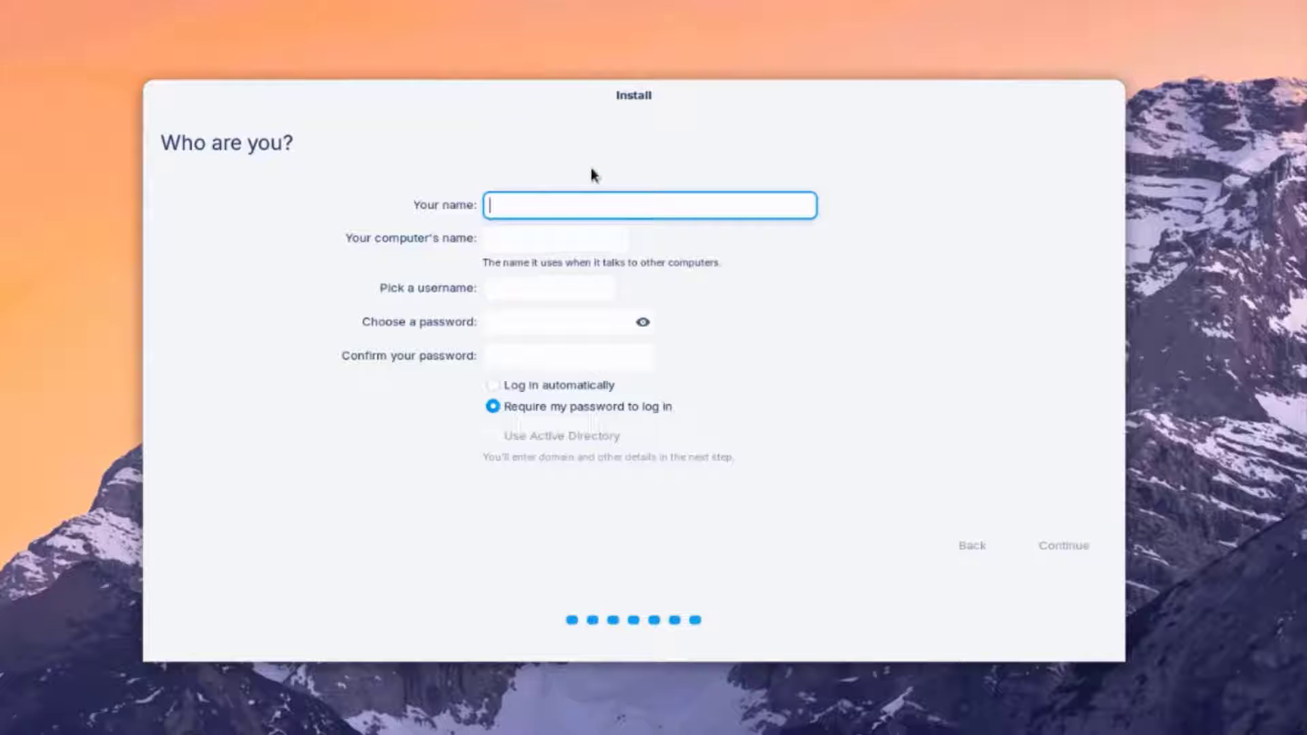
- Enter the user's name, computer name lenovo, and the account password twice
{"action": "type", "text": "John"}
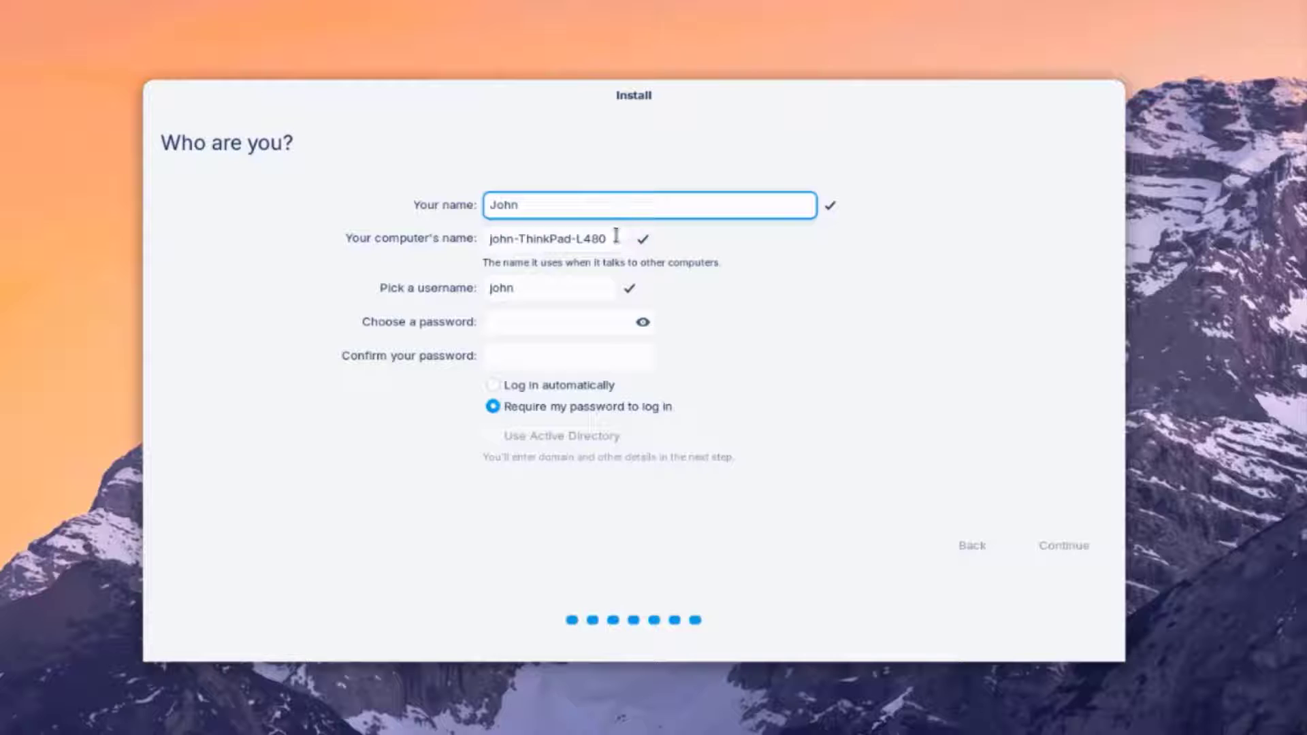
{"action": "key", "text": "Tab"}
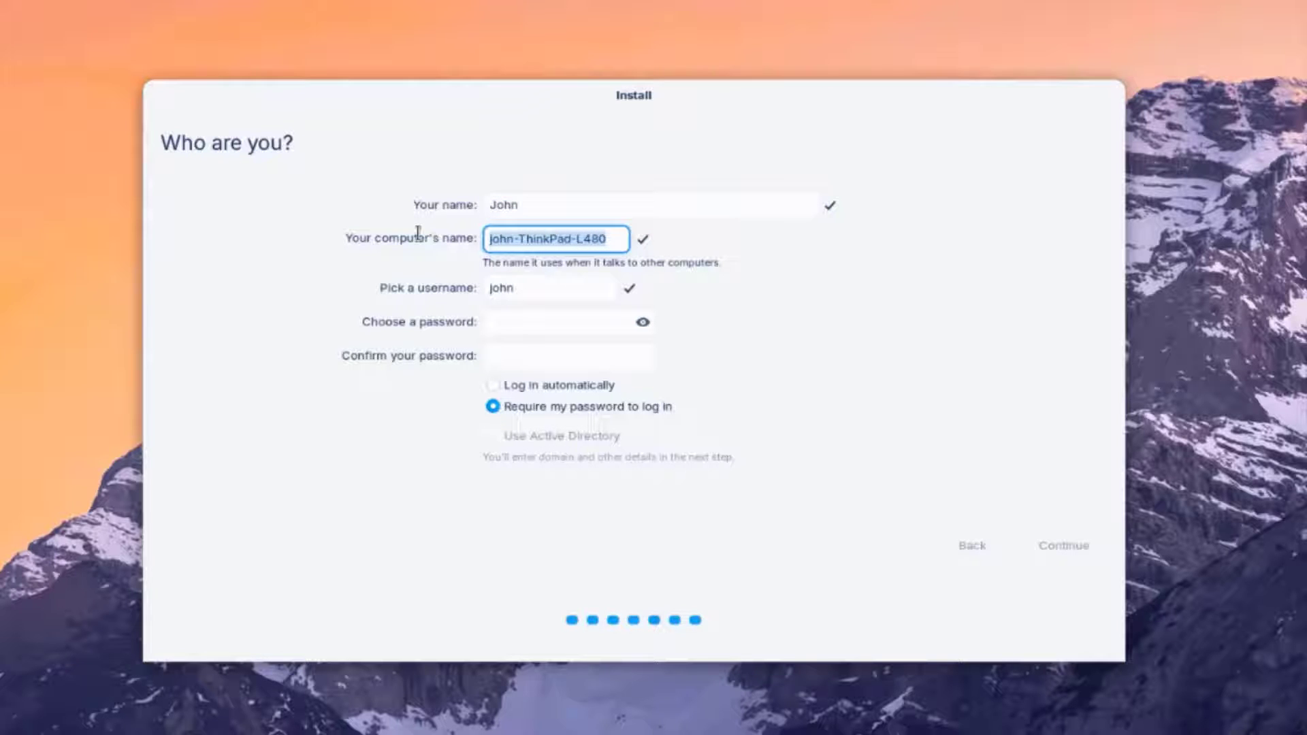
{"action": "type", "text": "lenovo"}
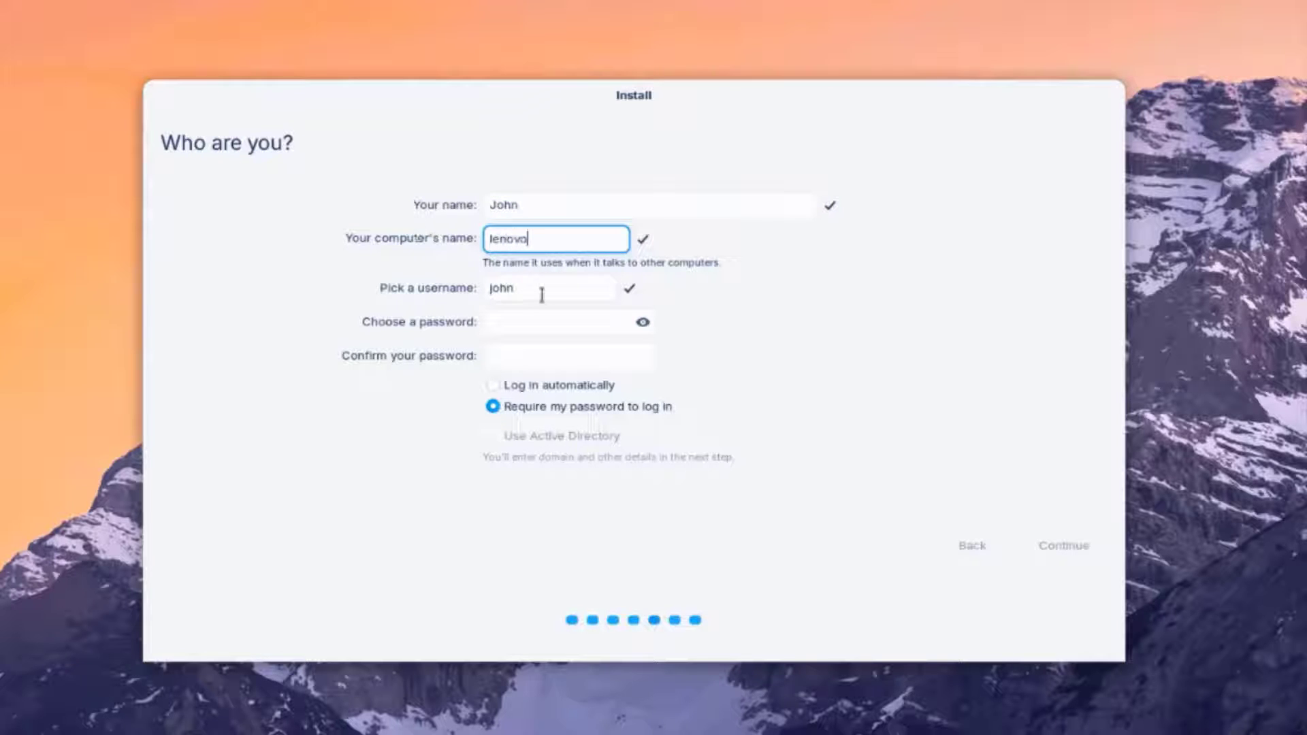
{"action": "left_click", "coordinate": [539, 293]}
{"action": "left_click", "coordinate": [527, 322]}
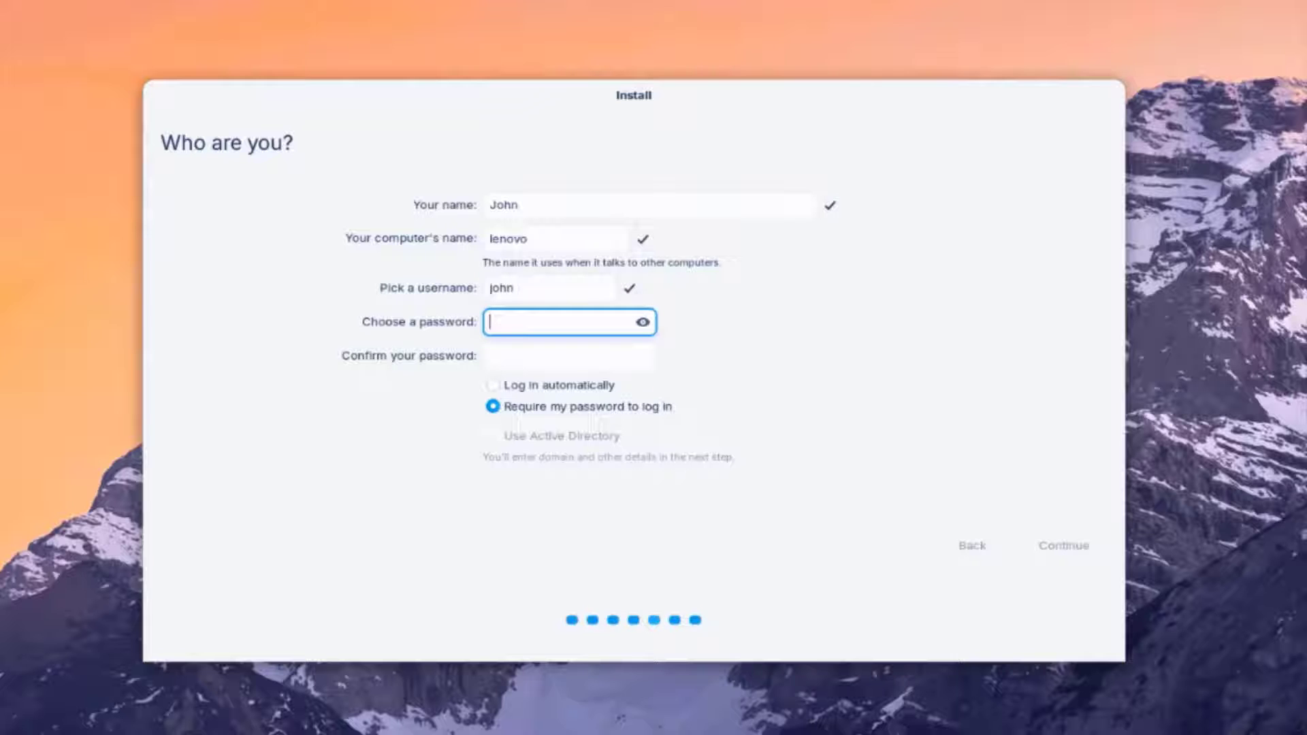
{"action": "left_click", "coordinate": [524, 356]}
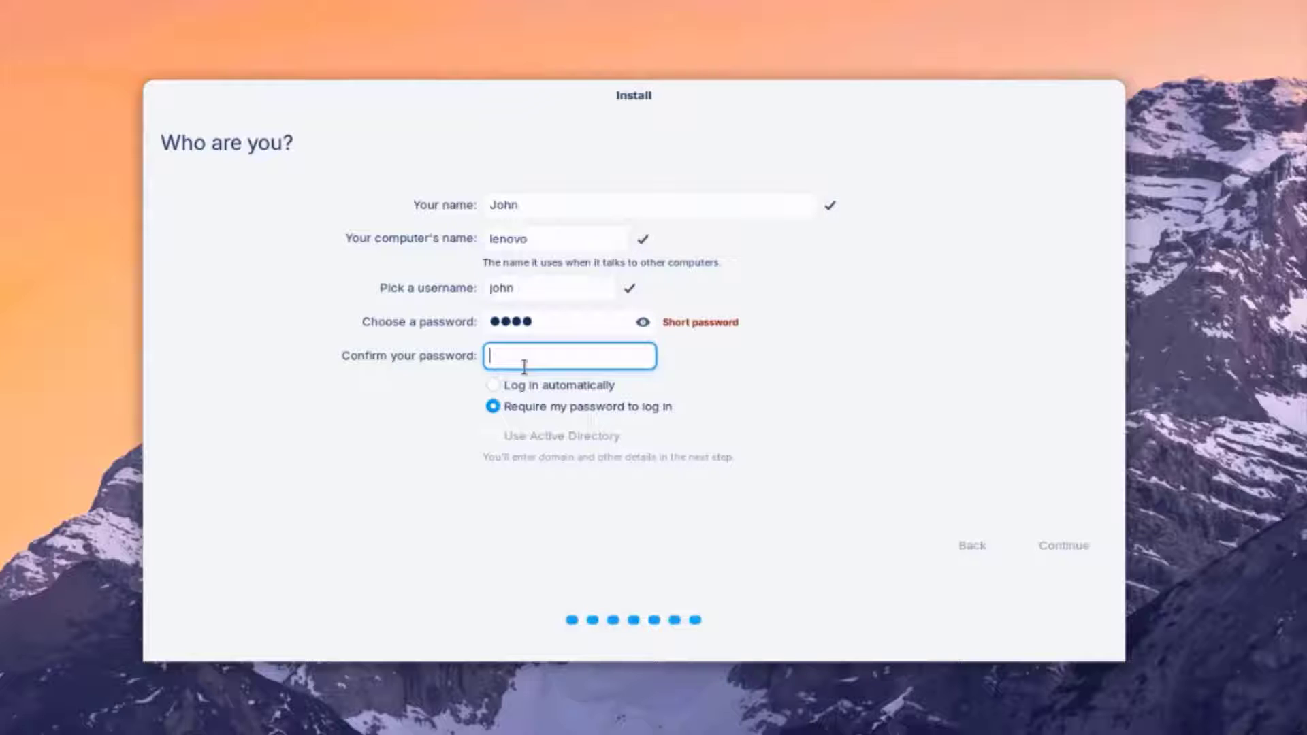
- Require the password to log in and start the installation
{"action": "key", "text": "Tab"}
{"action": "key", "text": "Up"}
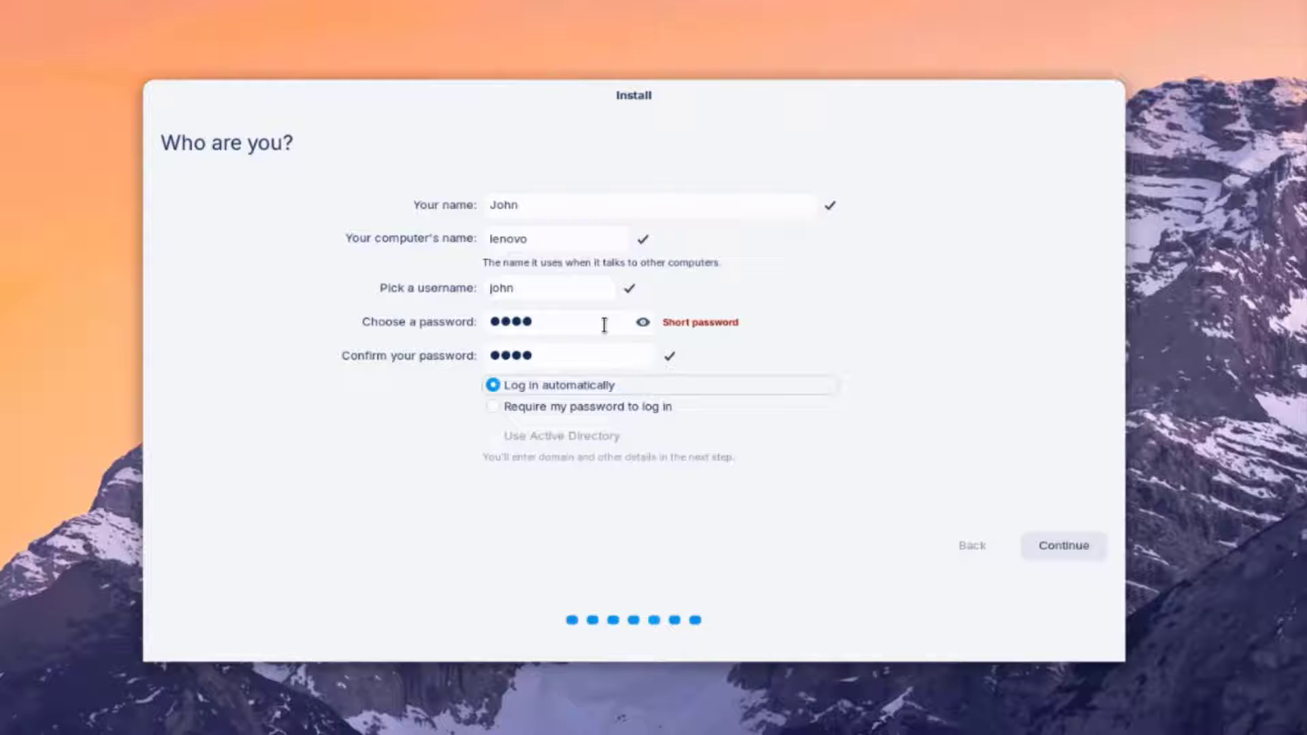
{"action": "left_click", "coordinate": [544, 396]}
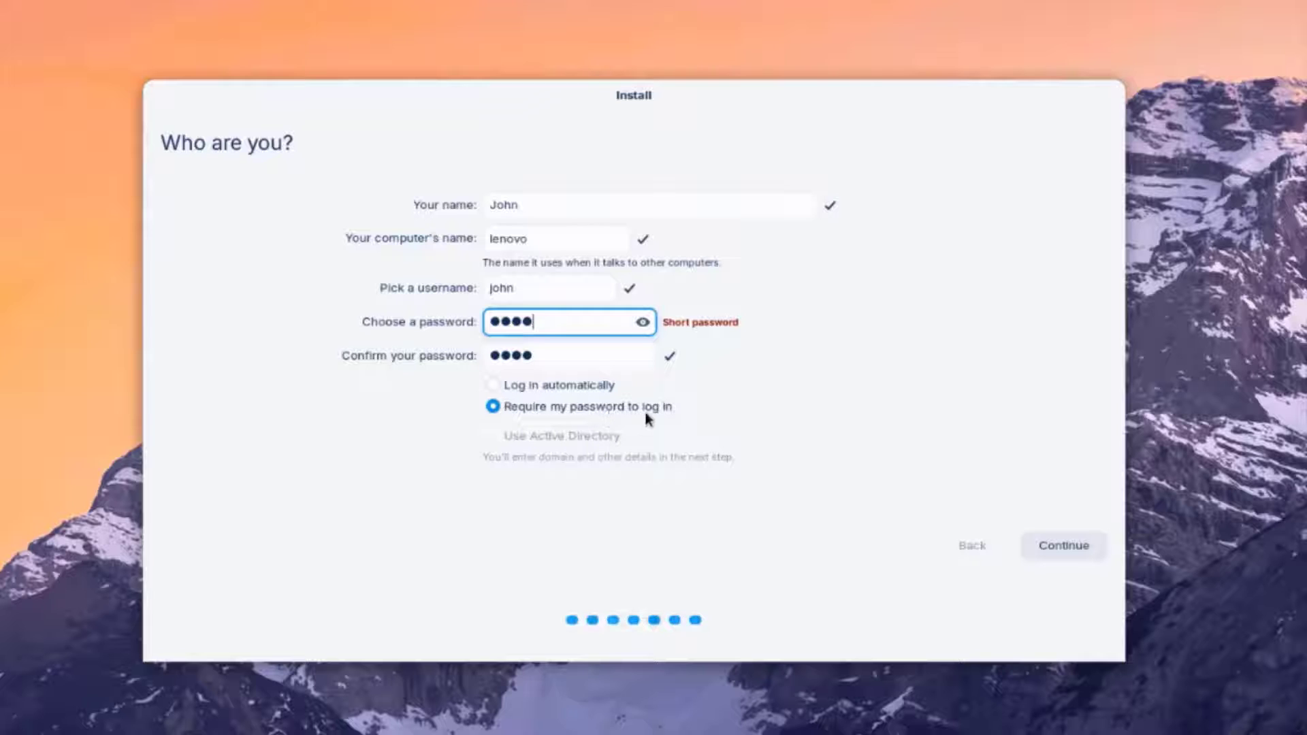
{"action": "left_click", "coordinate": [1069, 546]}
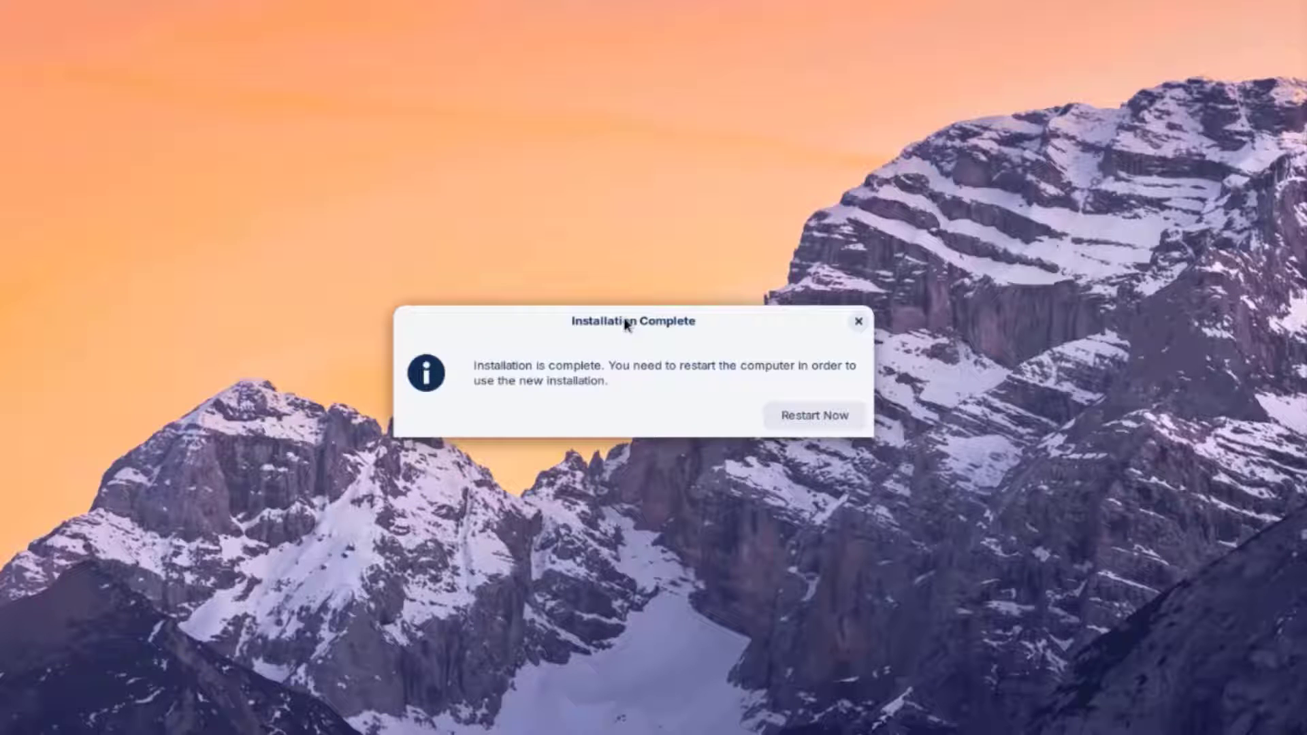
- Restart the laptop into the newly installed Zorin OS
{"action": "left_click", "coordinate": [812, 419]}
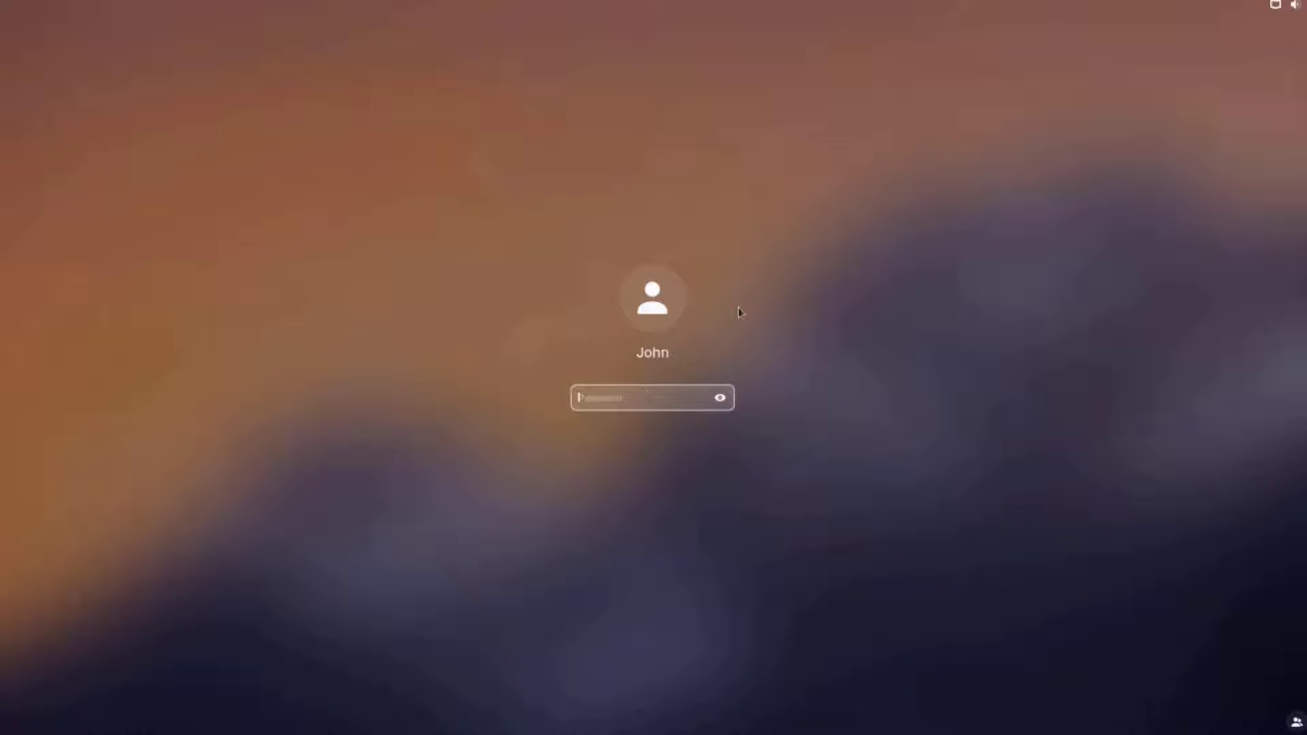
- Log in with the account password, then browse All Apps and the Education apps in the Zorin menu
{"action": "type", "text": "password"}
{"action": "key", "text": "Return"}
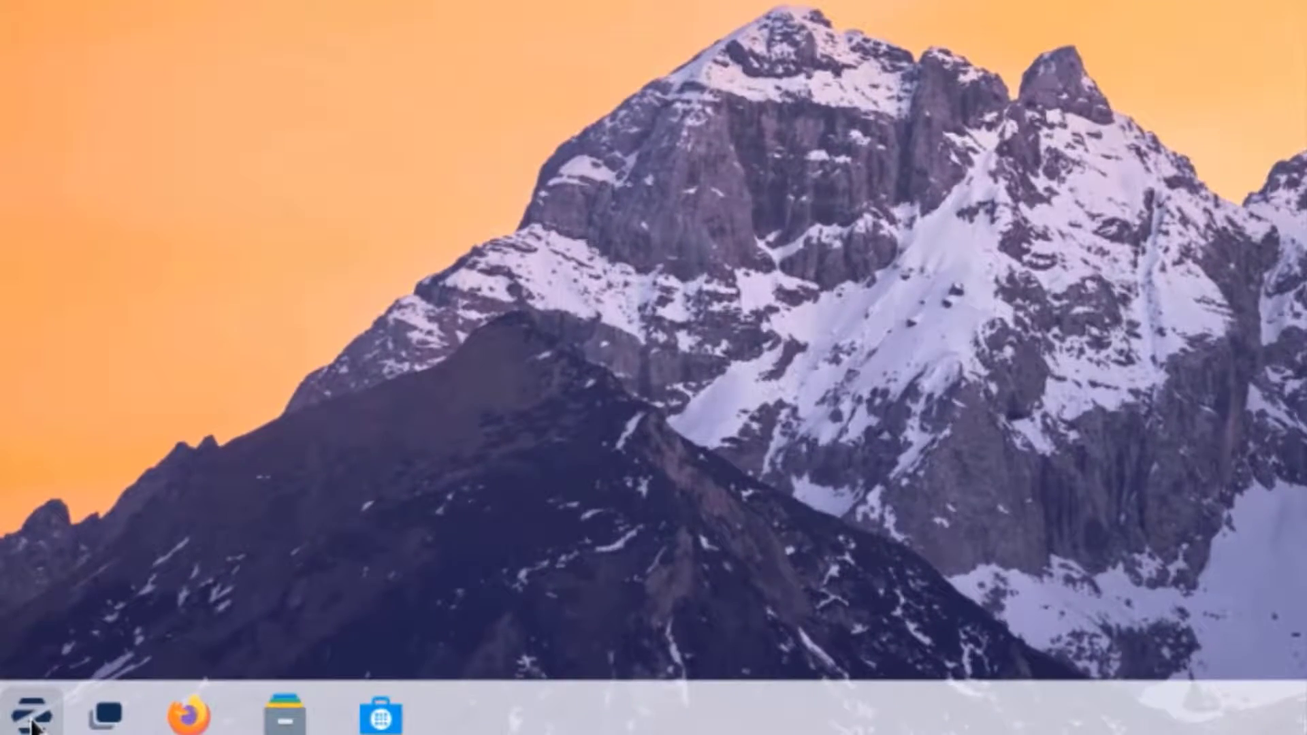
{"action": "left_click", "coordinate": [13, 725]}
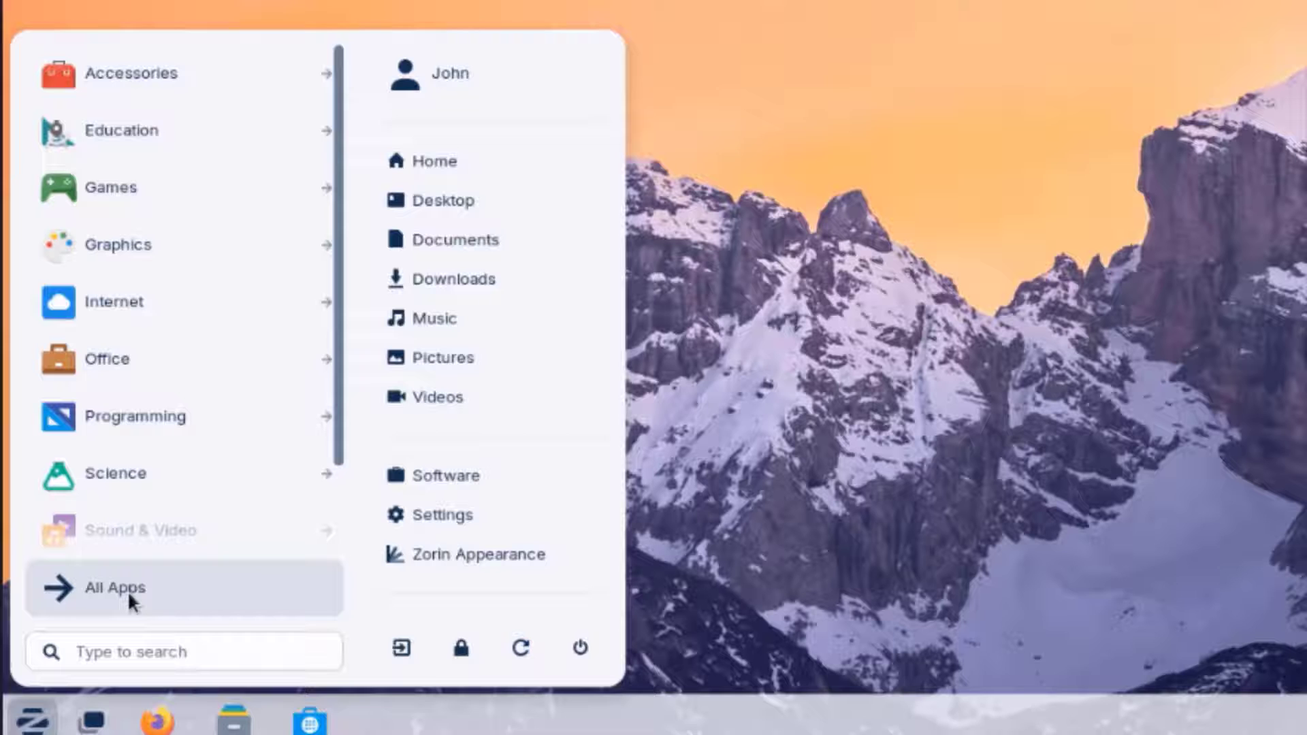
{"action": "left_click", "coordinate": [128, 590]}
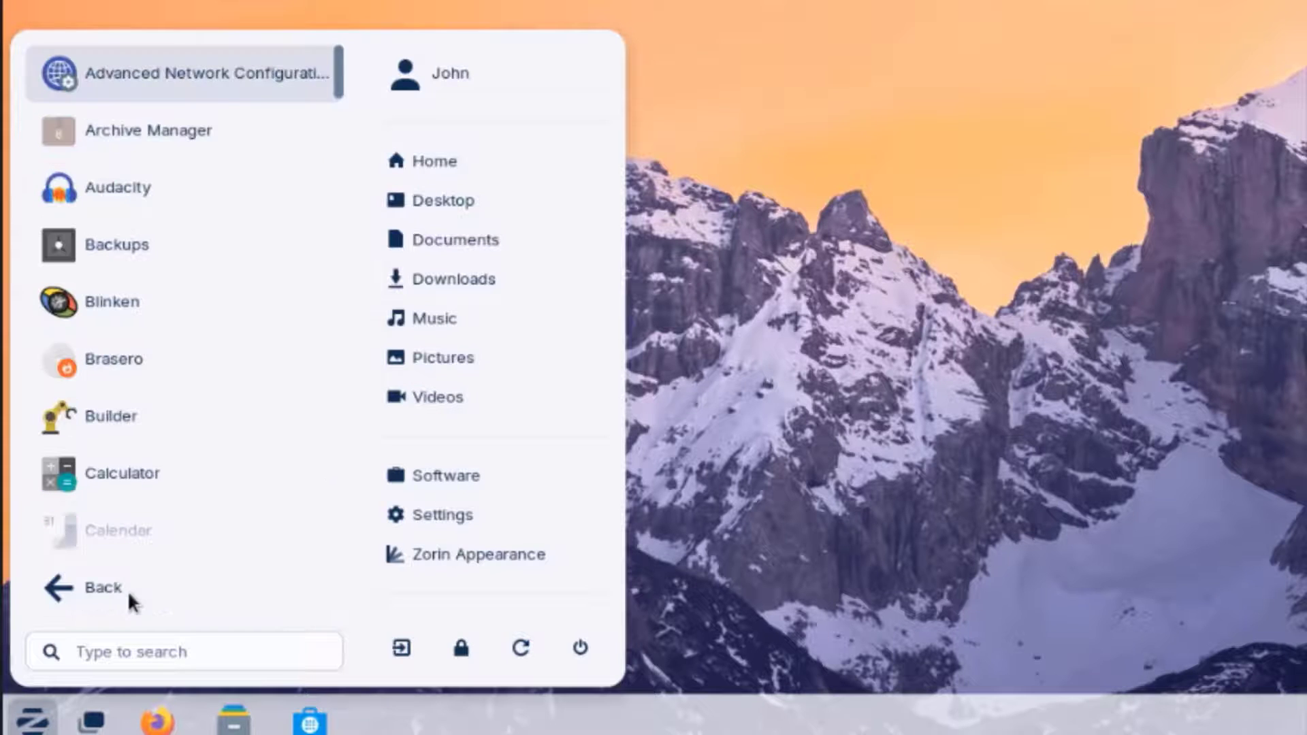
{"action": "left_click", "coordinate": [123, 575]}
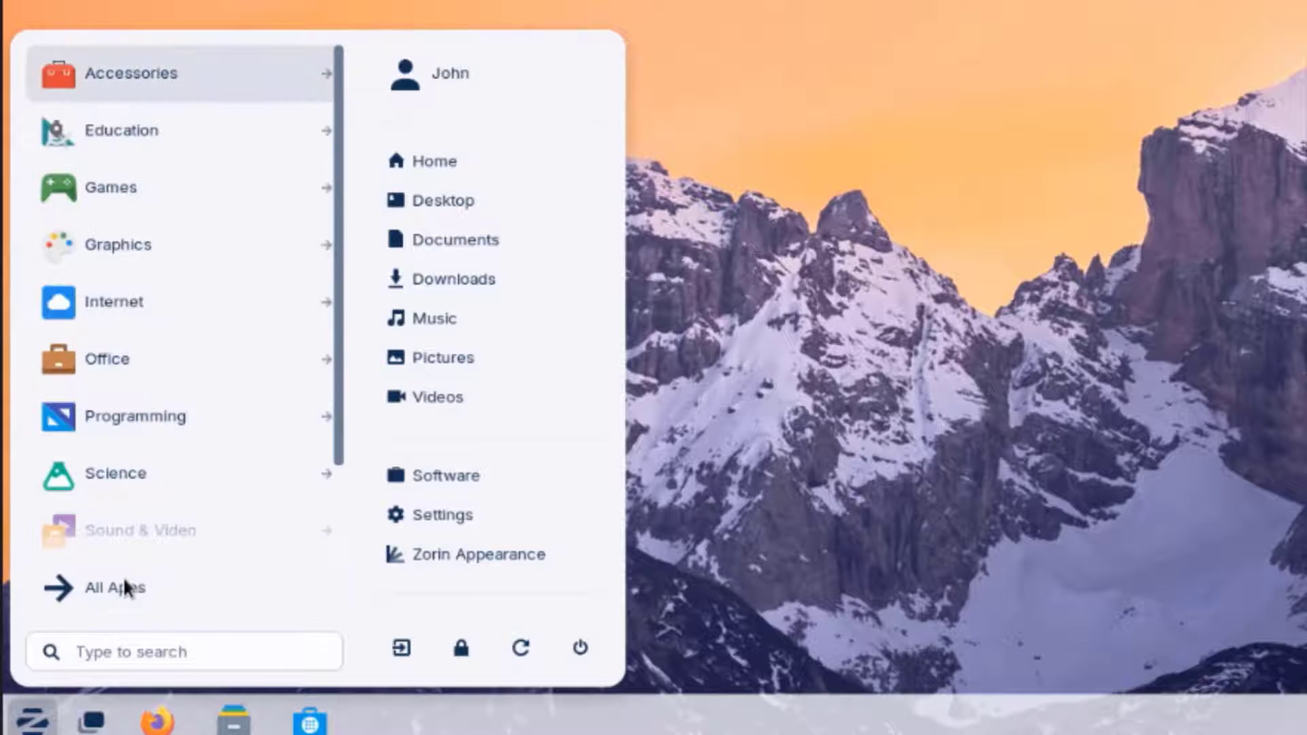
{"action": "left_click", "coordinate": [142, 123]}
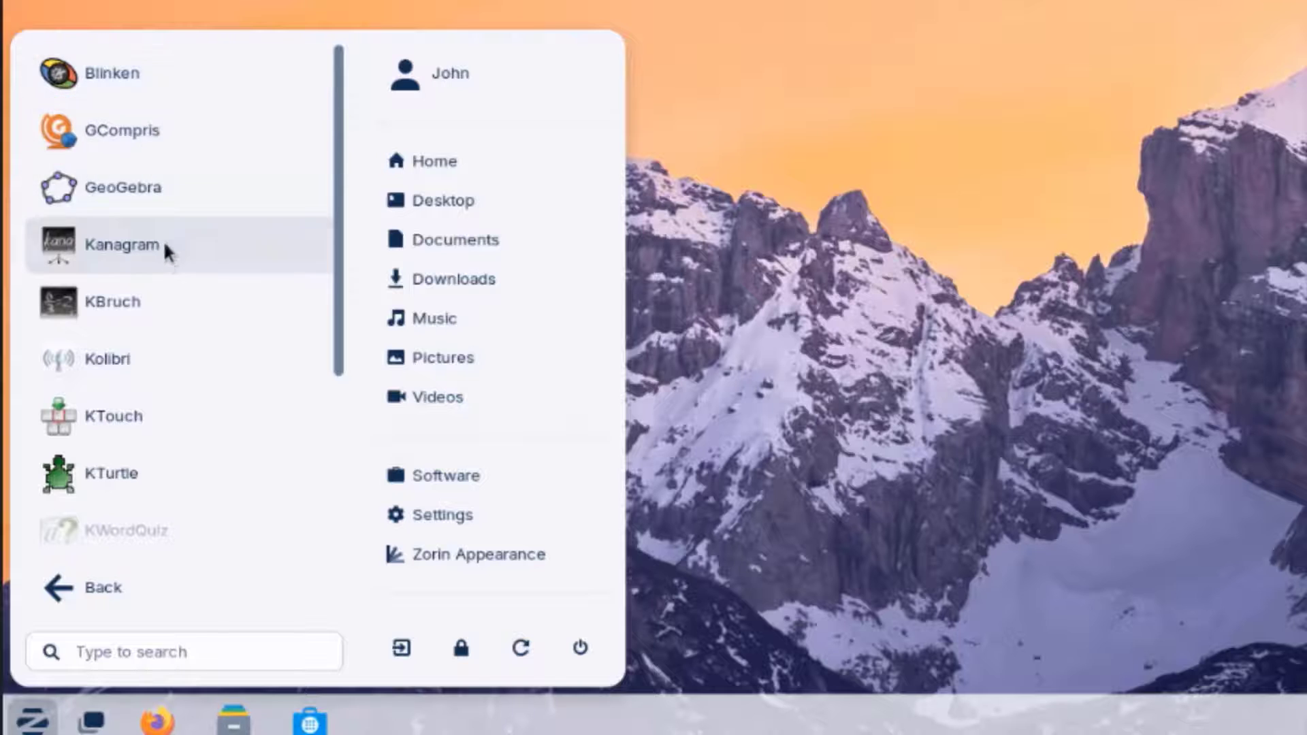
{"action": "scroll", "coordinate": [163, 245], "scroll_direction": "down", "scroll_amount": 2}
{"action": "scroll", "coordinate": [150, 286], "scroll_direction": "down", "scroll_amount": 2}
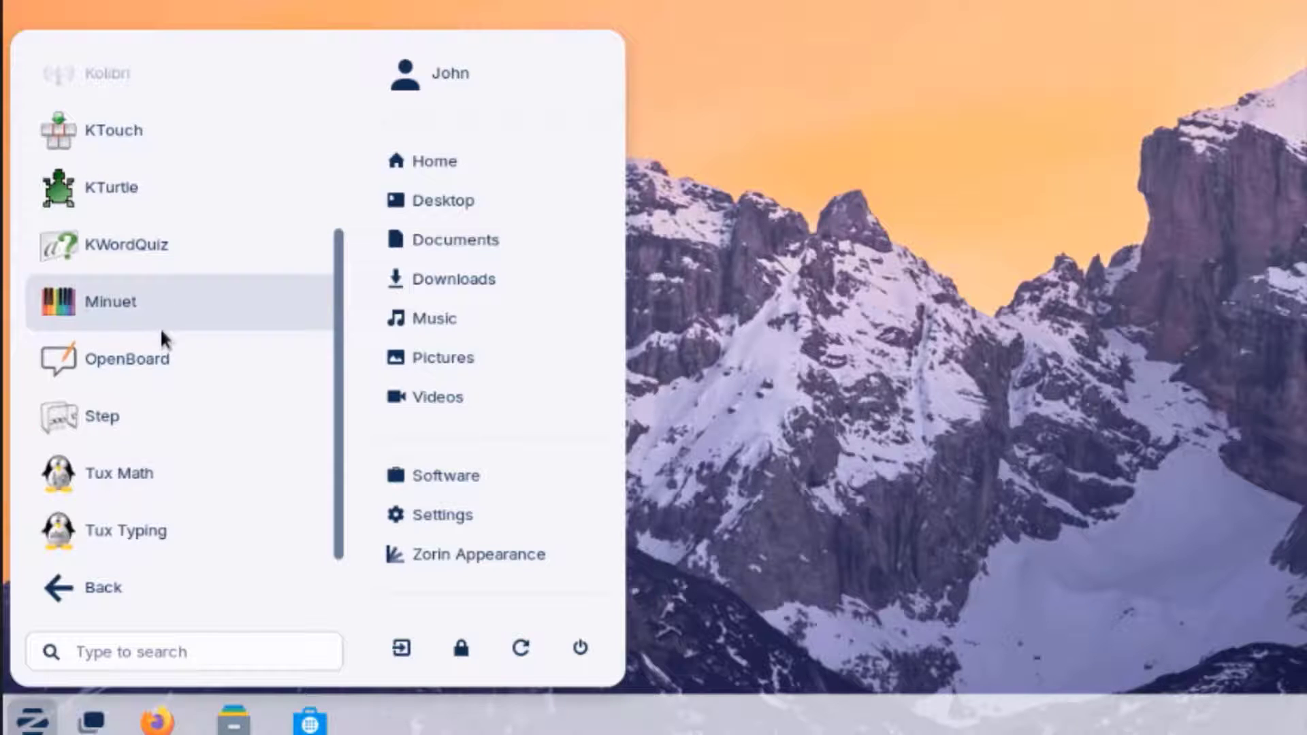
{"action": "scroll", "coordinate": [164, 422], "scroll_direction": "up", "scroll_amount": 5}
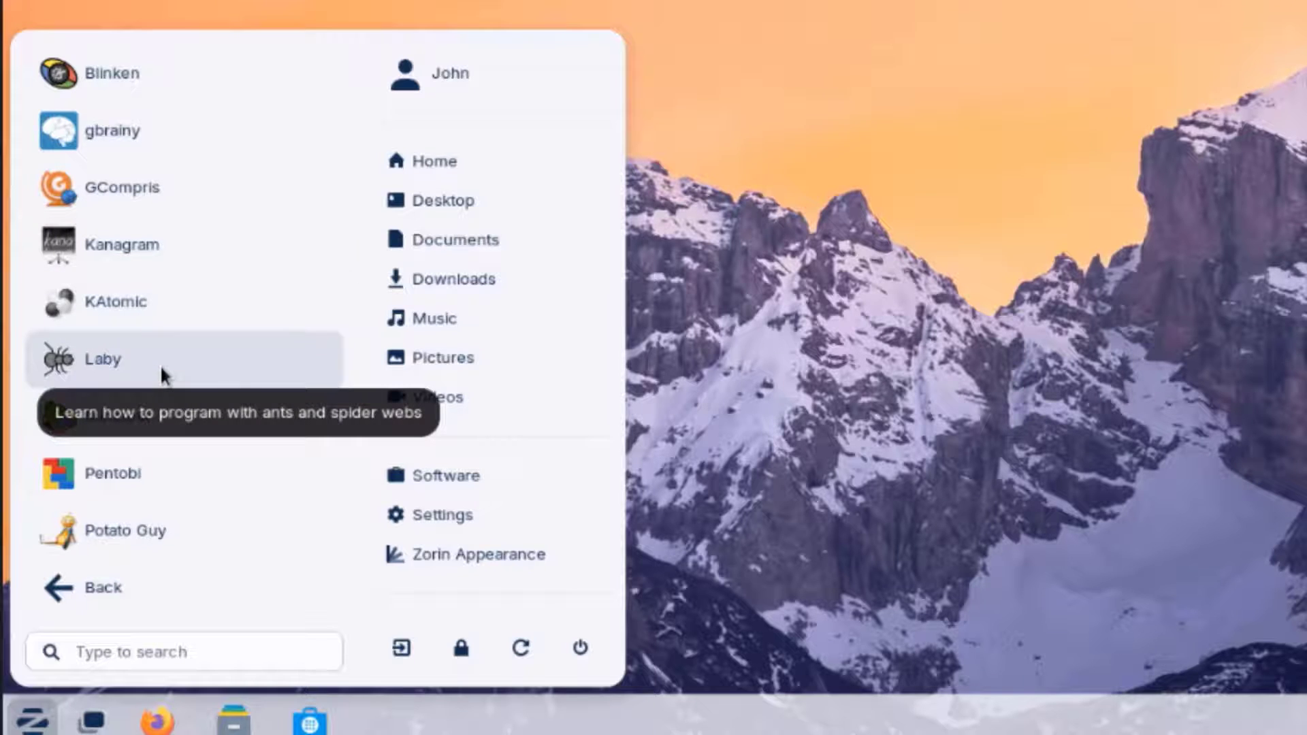
{"action": "key", "text": "BackSpace"}
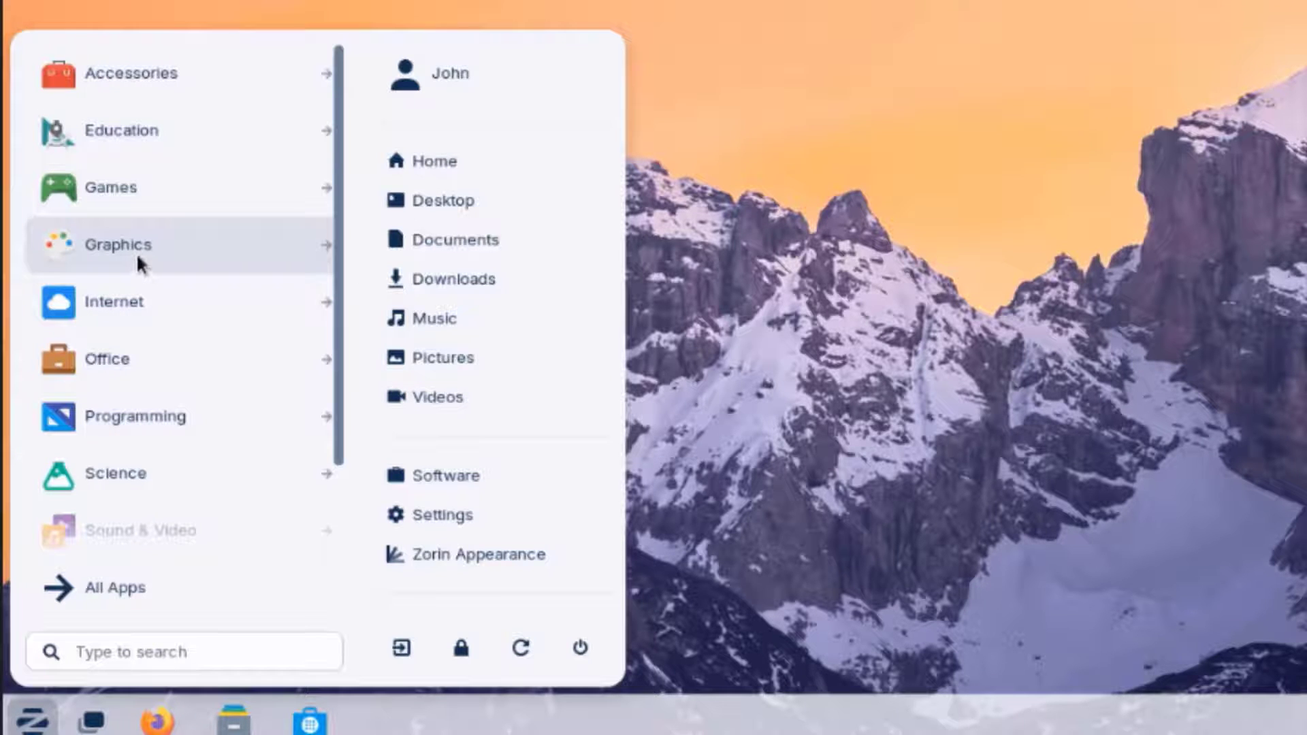
- View the Graphics and Office app categories in the Zorin menu
{"action": "left_click", "coordinate": [136, 252]}
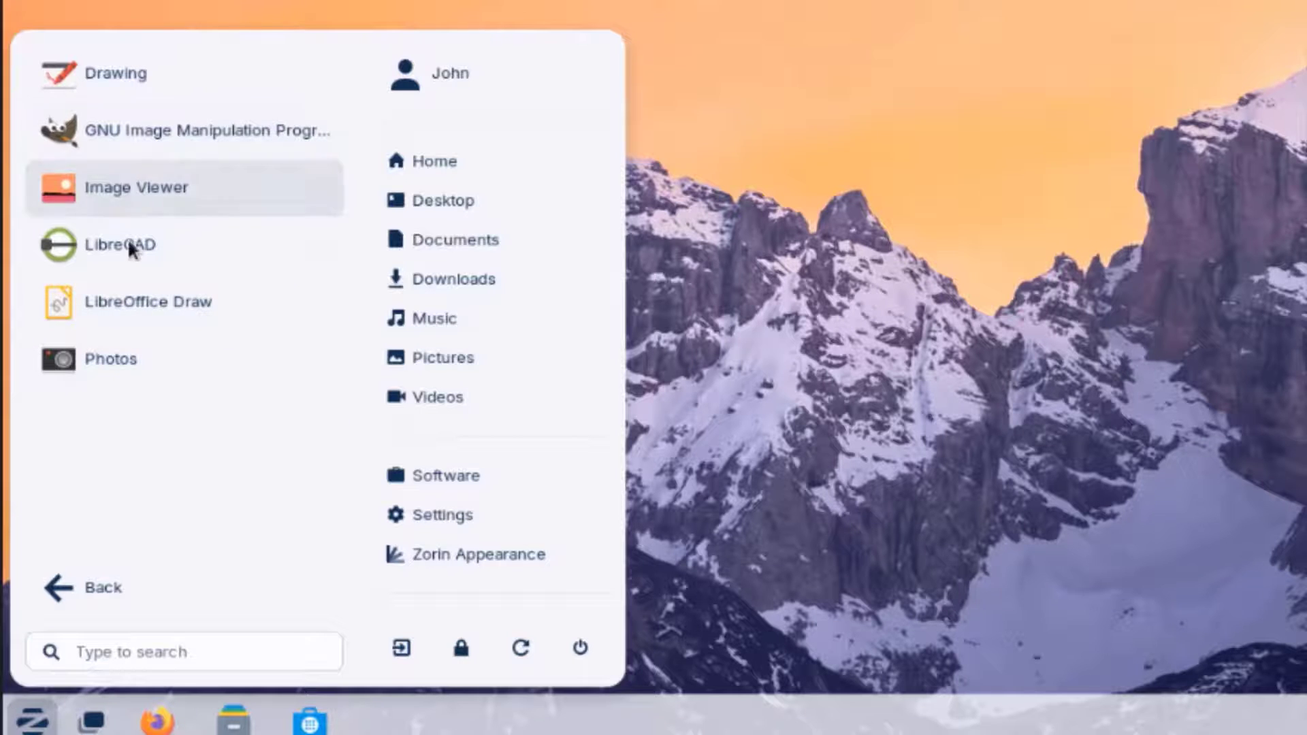
{"action": "left_click", "coordinate": [96, 587]}
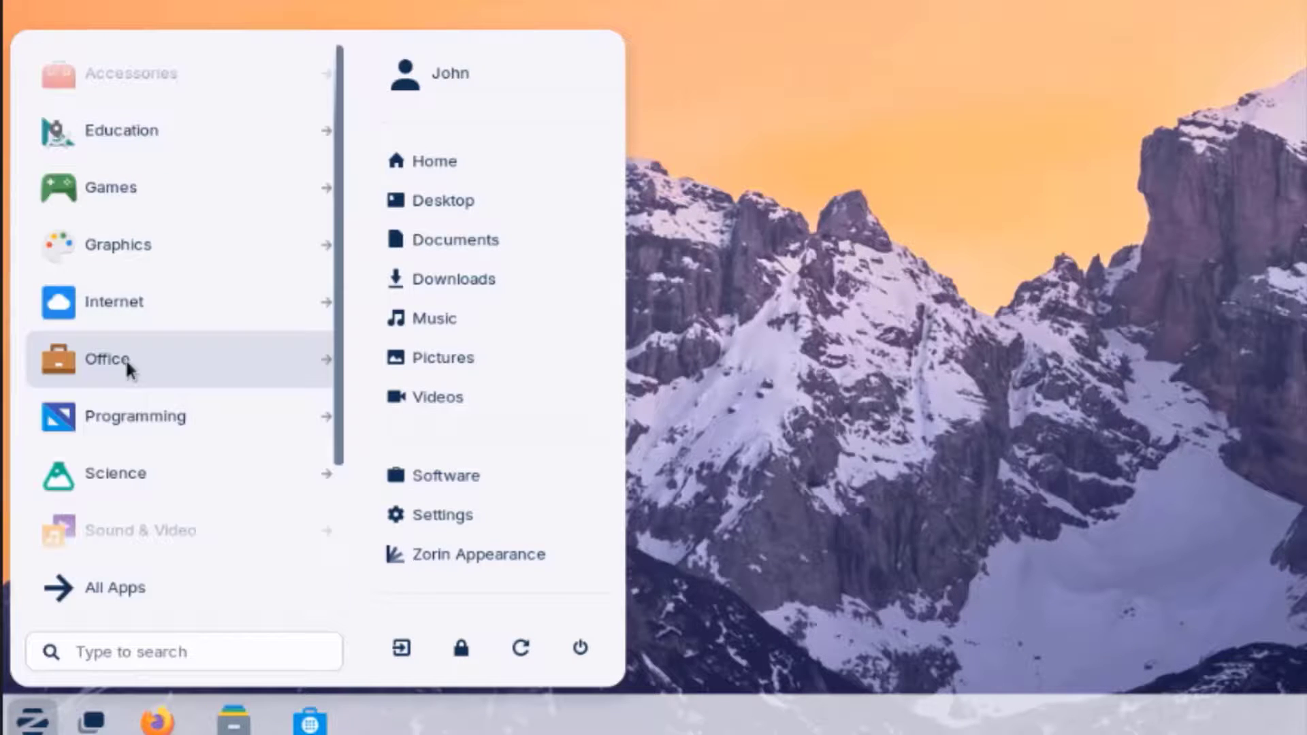
{"action": "left_click", "coordinate": [127, 362]}
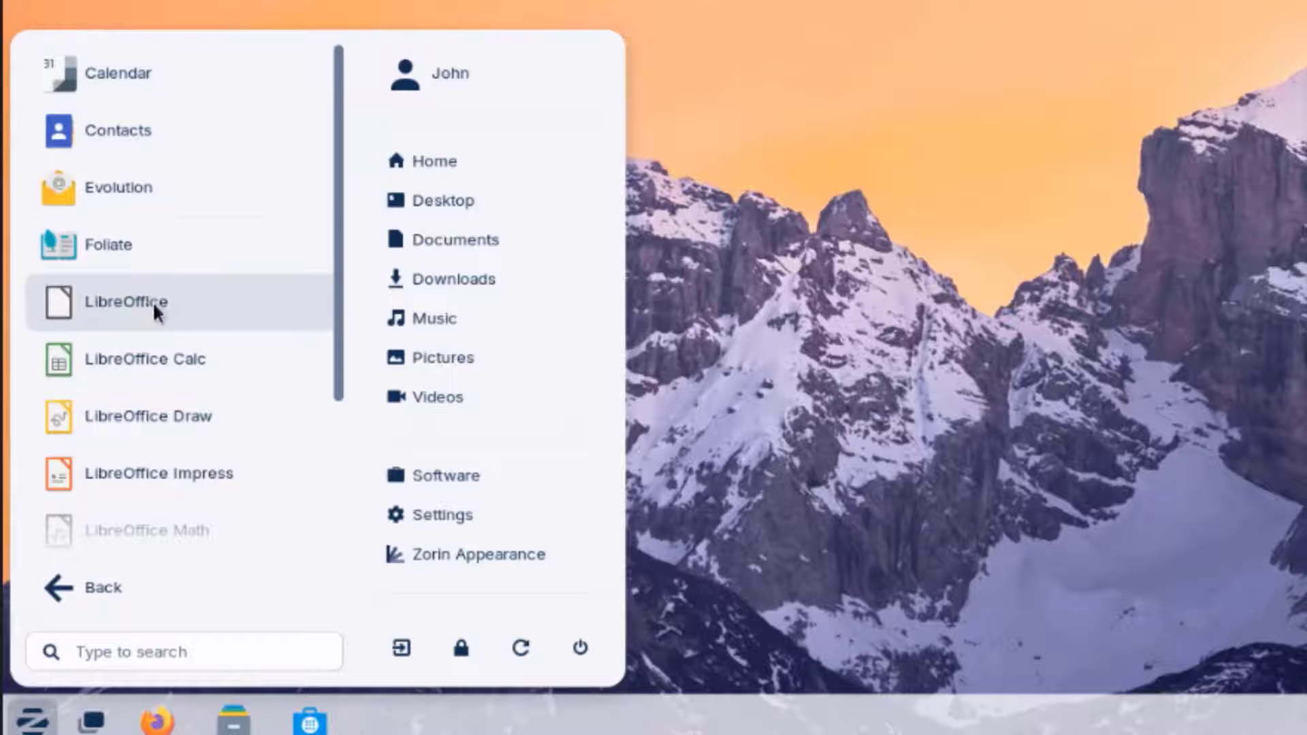
{"action": "scroll", "coordinate": [167, 408], "scroll_direction": "down", "scroll_amount": 4}
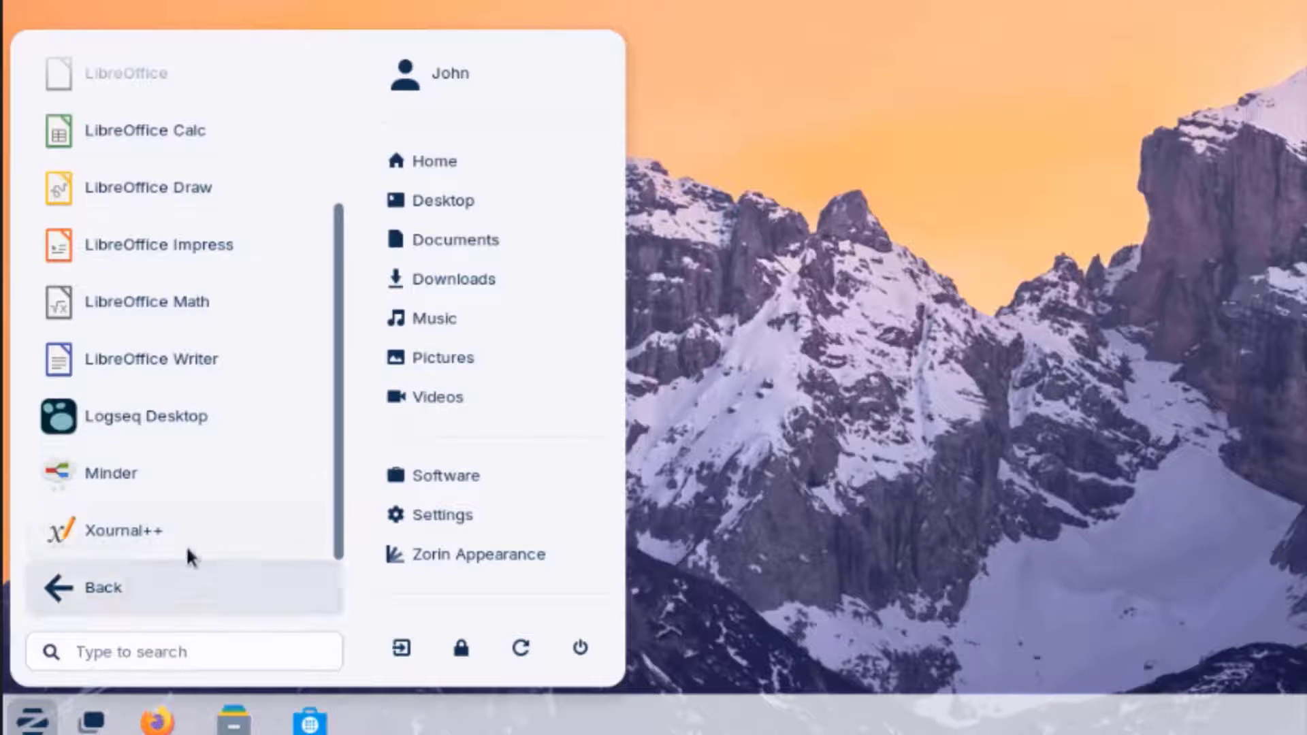
{"action": "scroll", "coordinate": [166, 446], "scroll_direction": "up", "scroll_amount": 4}
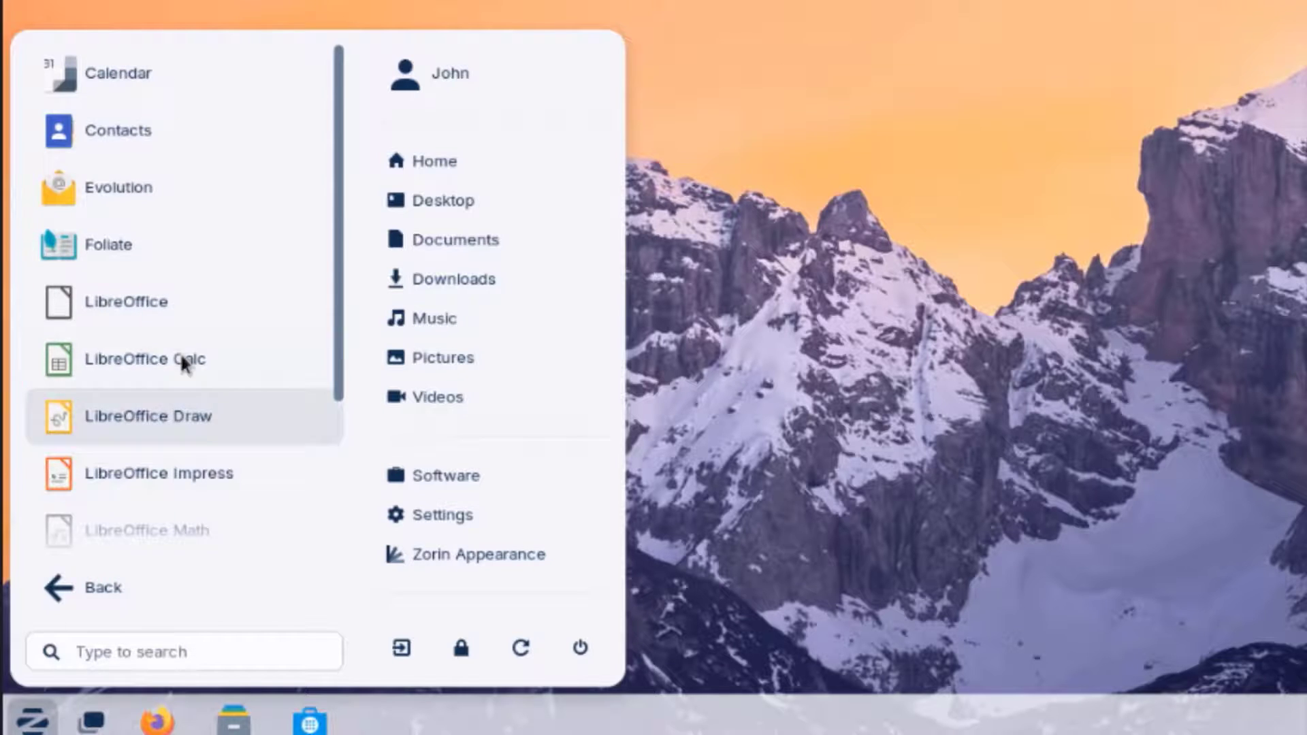
{"action": "left_click", "coordinate": [102, 587]}
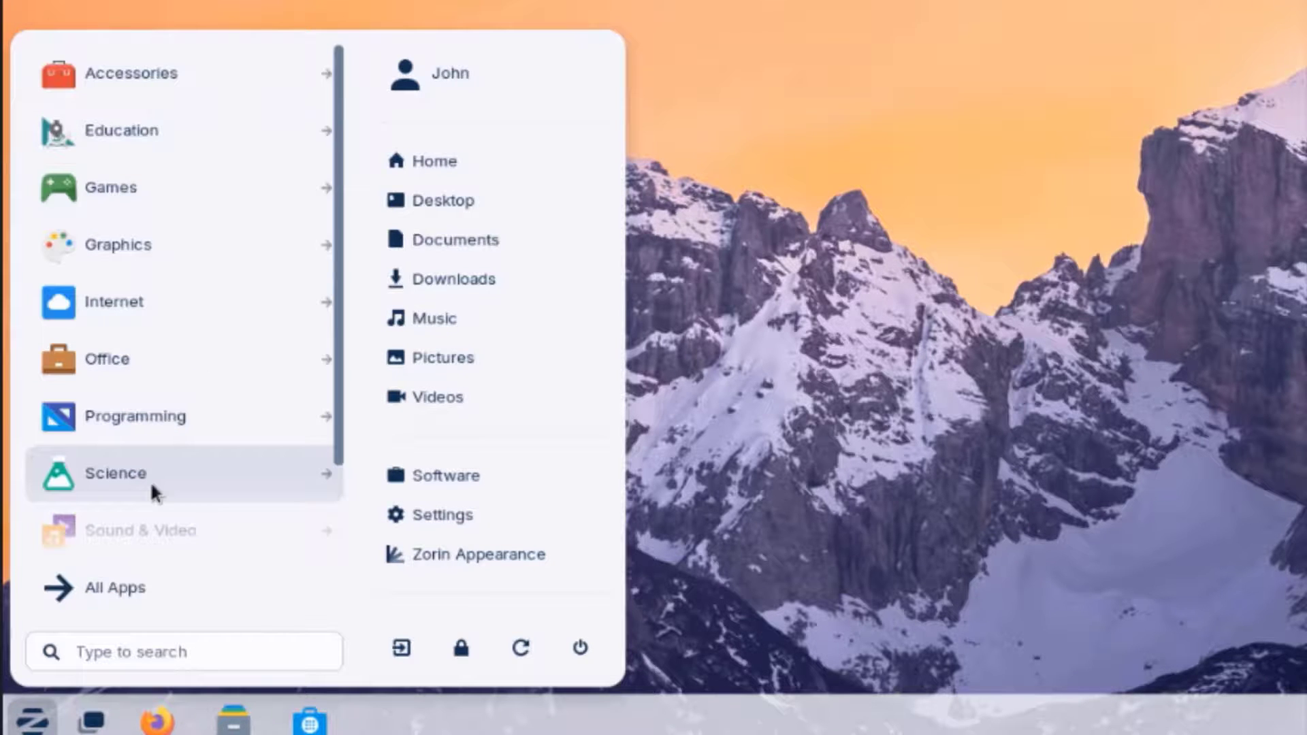
- View the Science and Sound & Video categories, ending on System Tools
{"action": "left_click", "coordinate": [151, 479]}
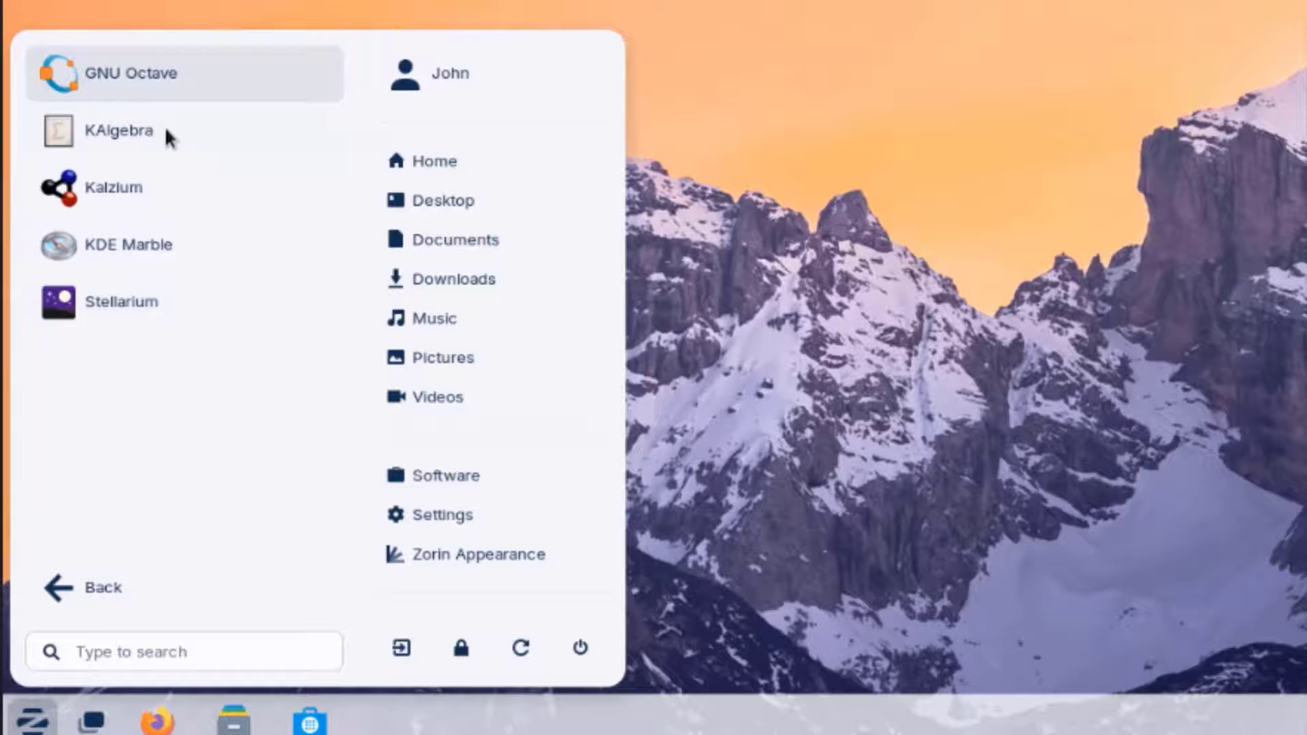
{"action": "left_click", "coordinate": [80, 590]}
{"action": "left_click", "coordinate": [139, 531]}
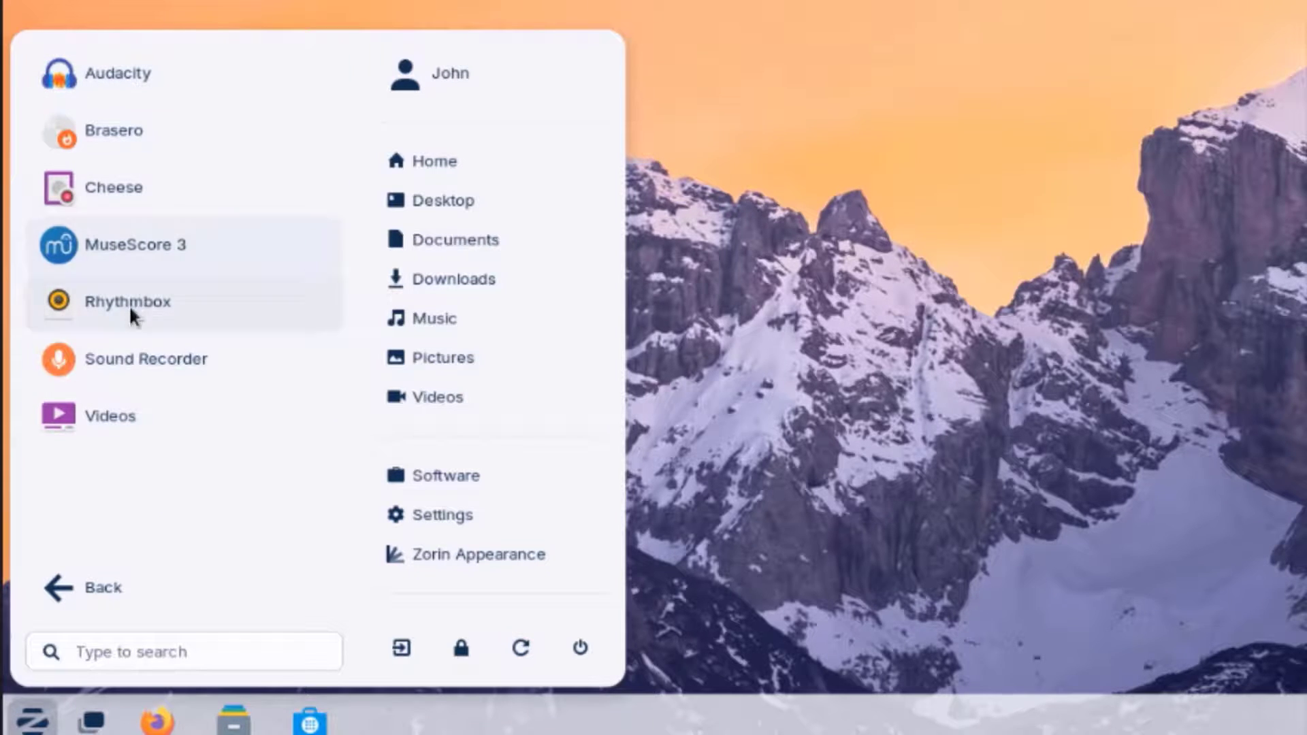
{"action": "left_click", "coordinate": [81, 588]}
{"action": "left_click", "coordinate": [136, 585]}
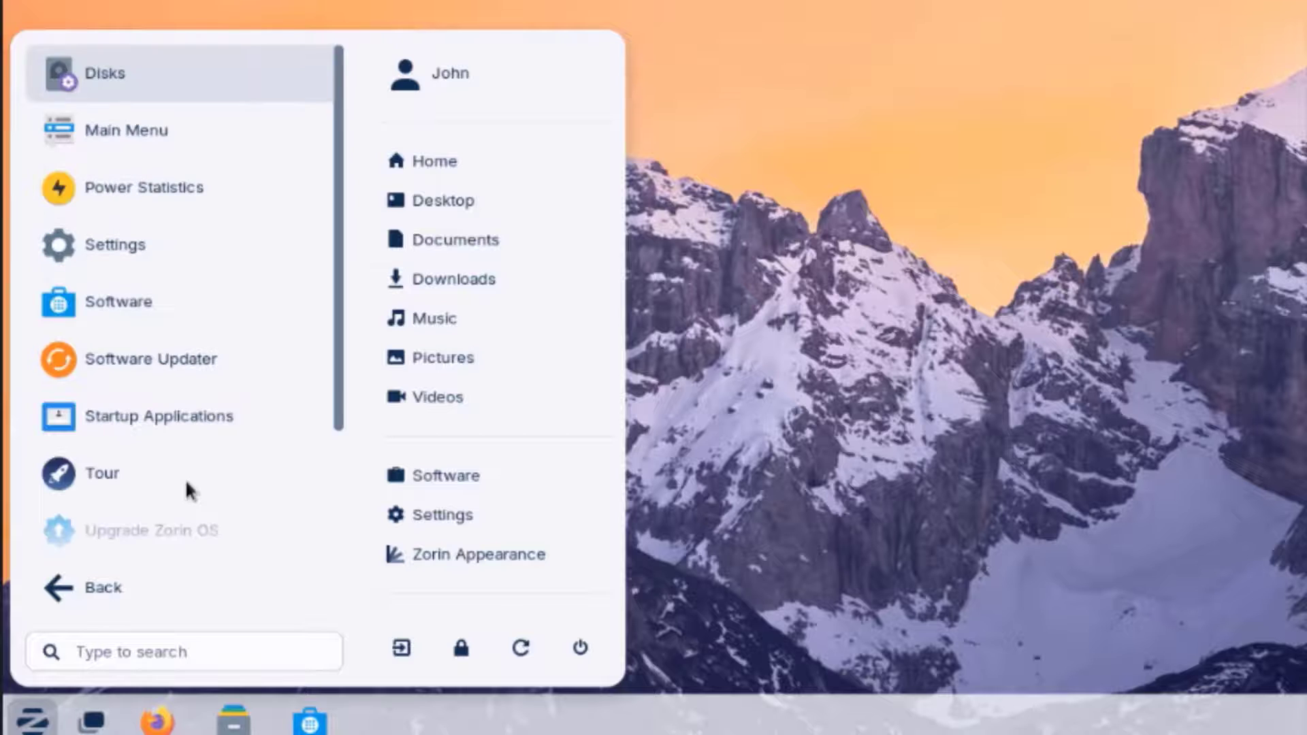
- In Settings, view Network and Bluetooth, then set the mountain valley picture as wallpaper
{"action": "left_click", "coordinate": [120, 246]}
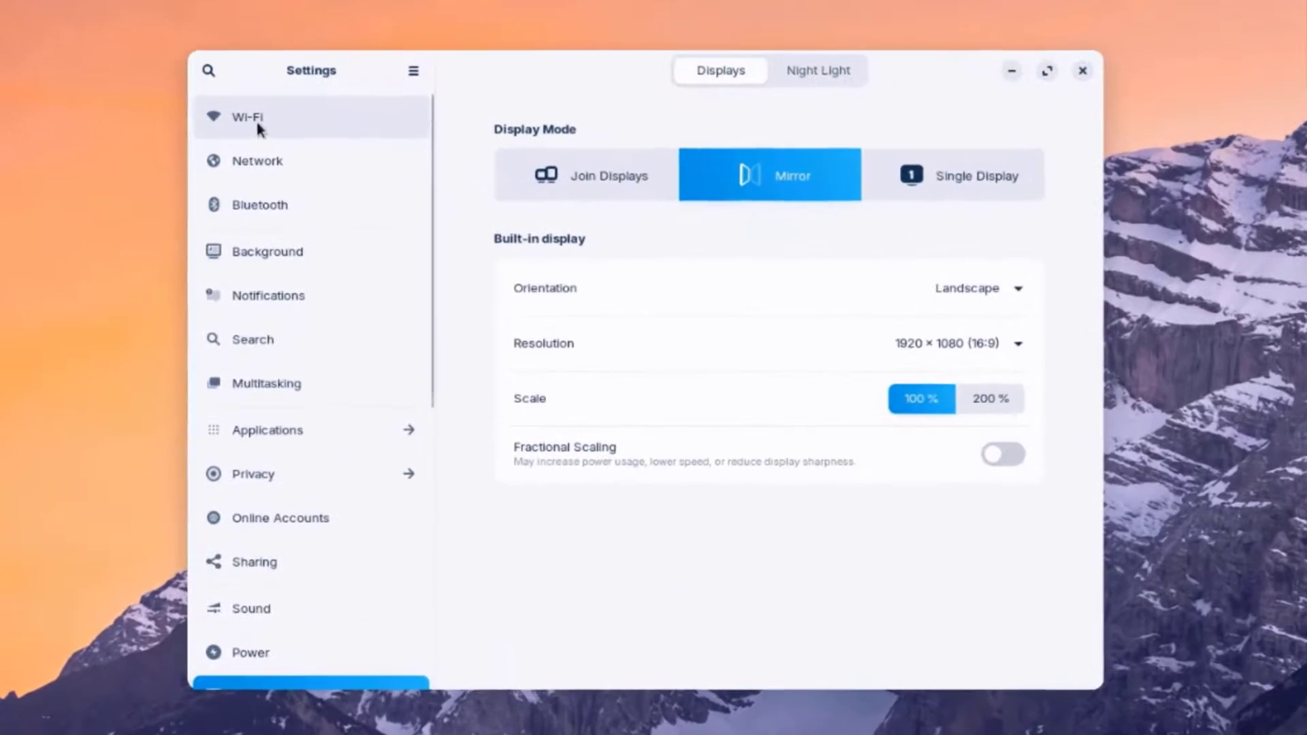
{"action": "left_click", "coordinate": [275, 160]}
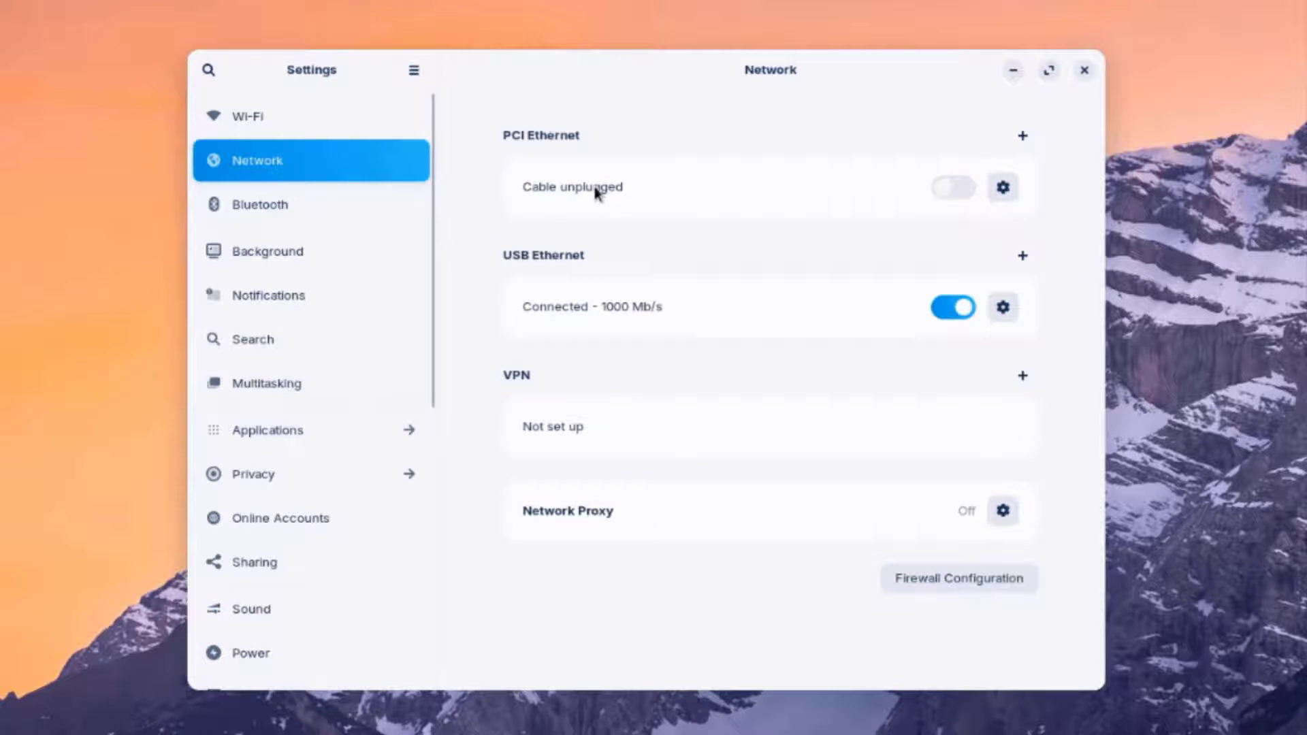
{"action": "left_click", "coordinate": [355, 198]}
{"action": "left_click", "coordinate": [302, 265]}
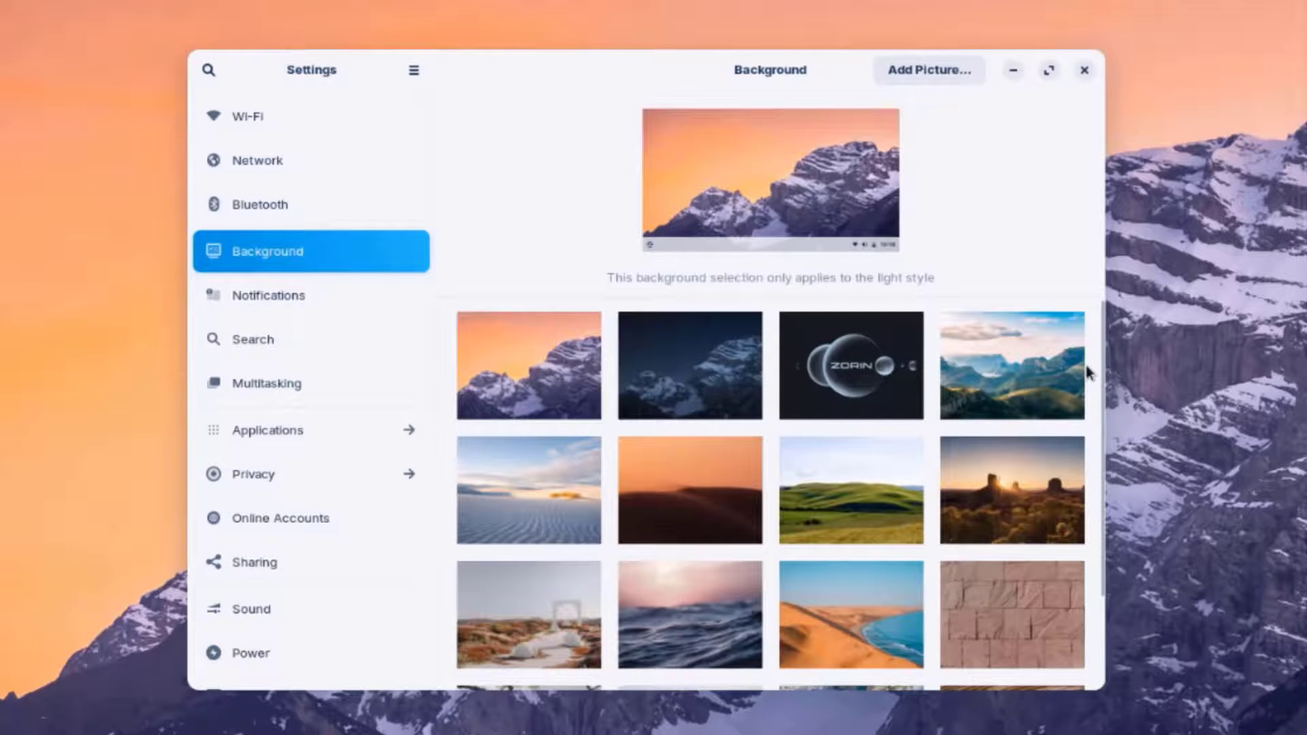
{"action": "left_click", "coordinate": [1011, 366]}
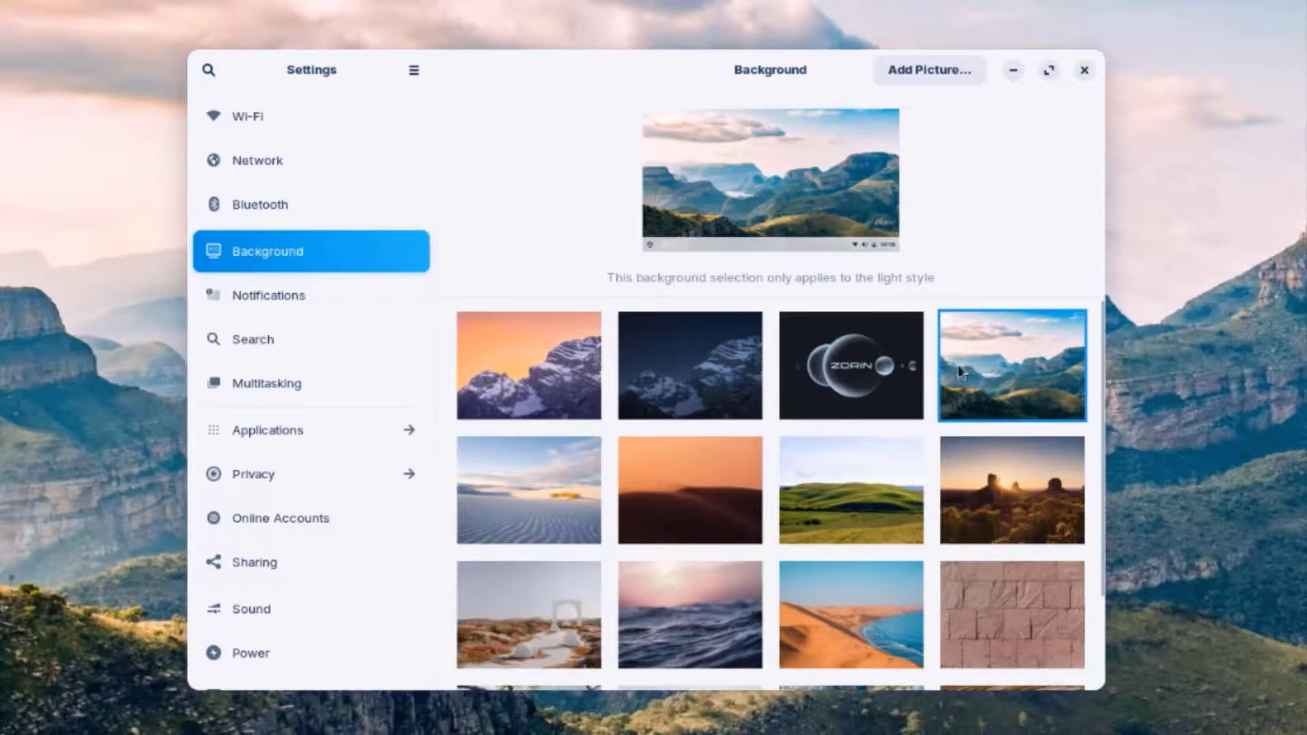
- Look through the Notifications, Applications, Privacy and Online Accounts settings pages
{"action": "left_click", "coordinate": [231, 307]}
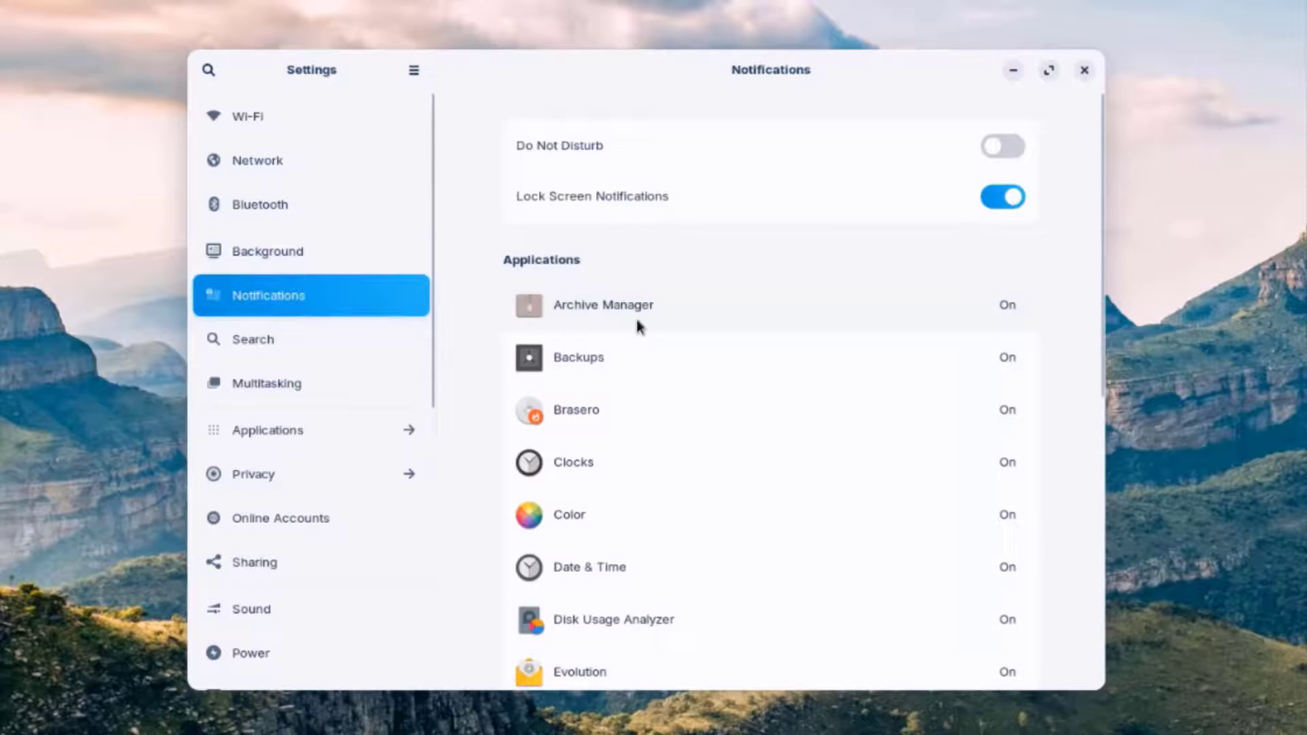
{"action": "scroll", "coordinate": [826, 424], "scroll_direction": "down", "scroll_amount": 5}
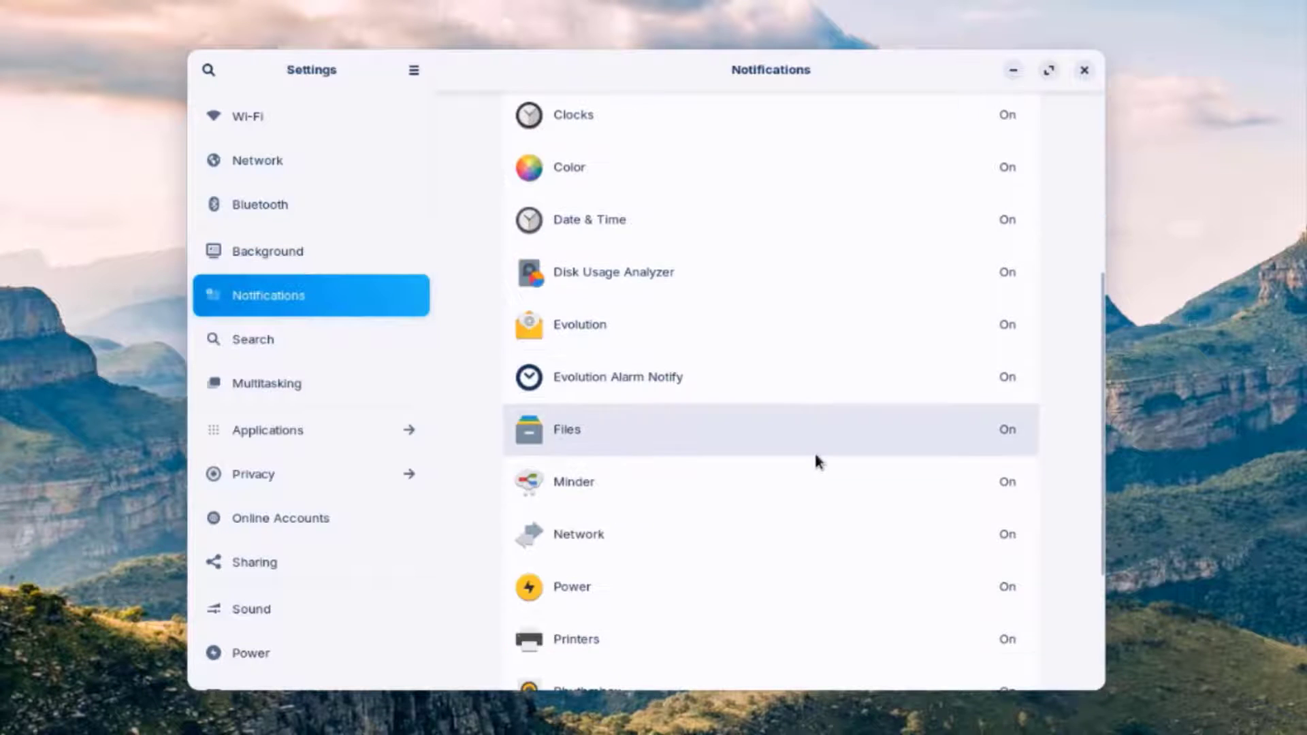
{"action": "scroll", "coordinate": [827, 565], "scroll_direction": "down", "scroll_amount": 1}
{"action": "left_click", "coordinate": [267, 429]}
{"action": "left_click", "coordinate": [336, 164]}
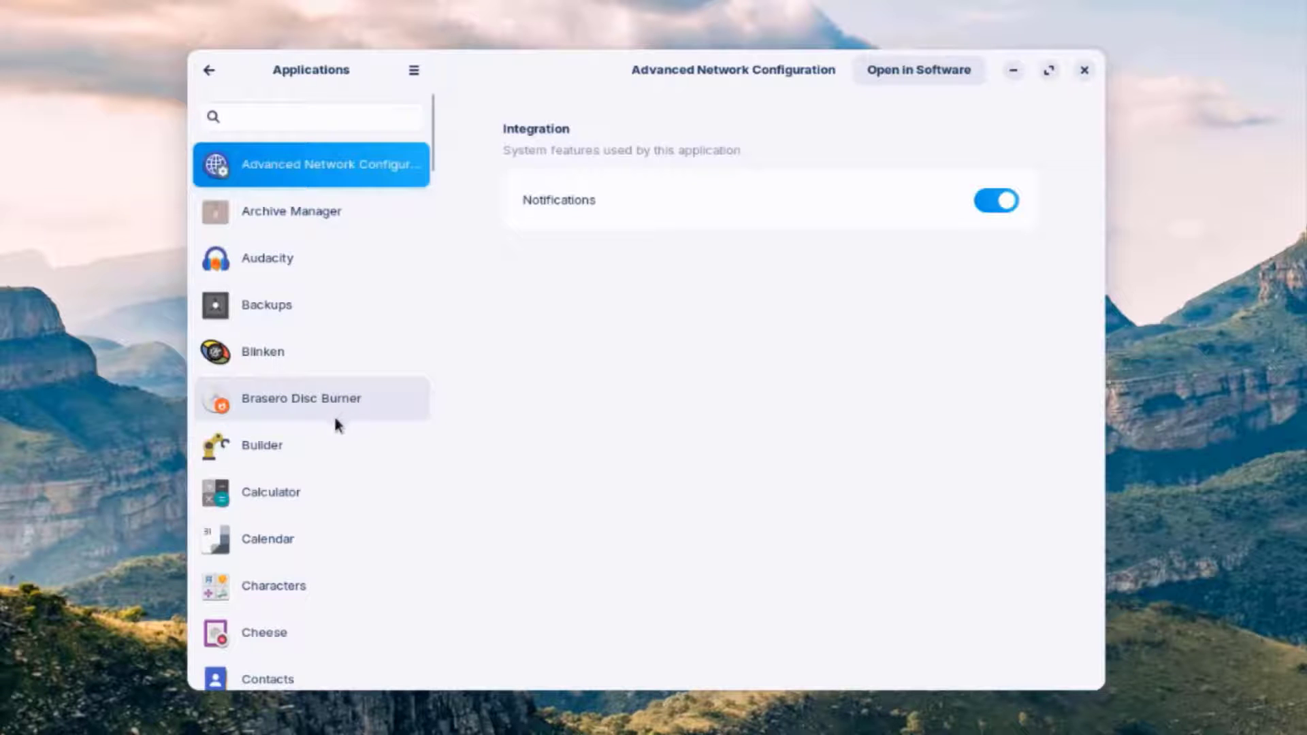
{"action": "scroll", "coordinate": [334, 416], "scroll_direction": "down", "scroll_amount": 2}
{"action": "scroll", "coordinate": [334, 418], "scroll_direction": "down", "scroll_amount": 2}
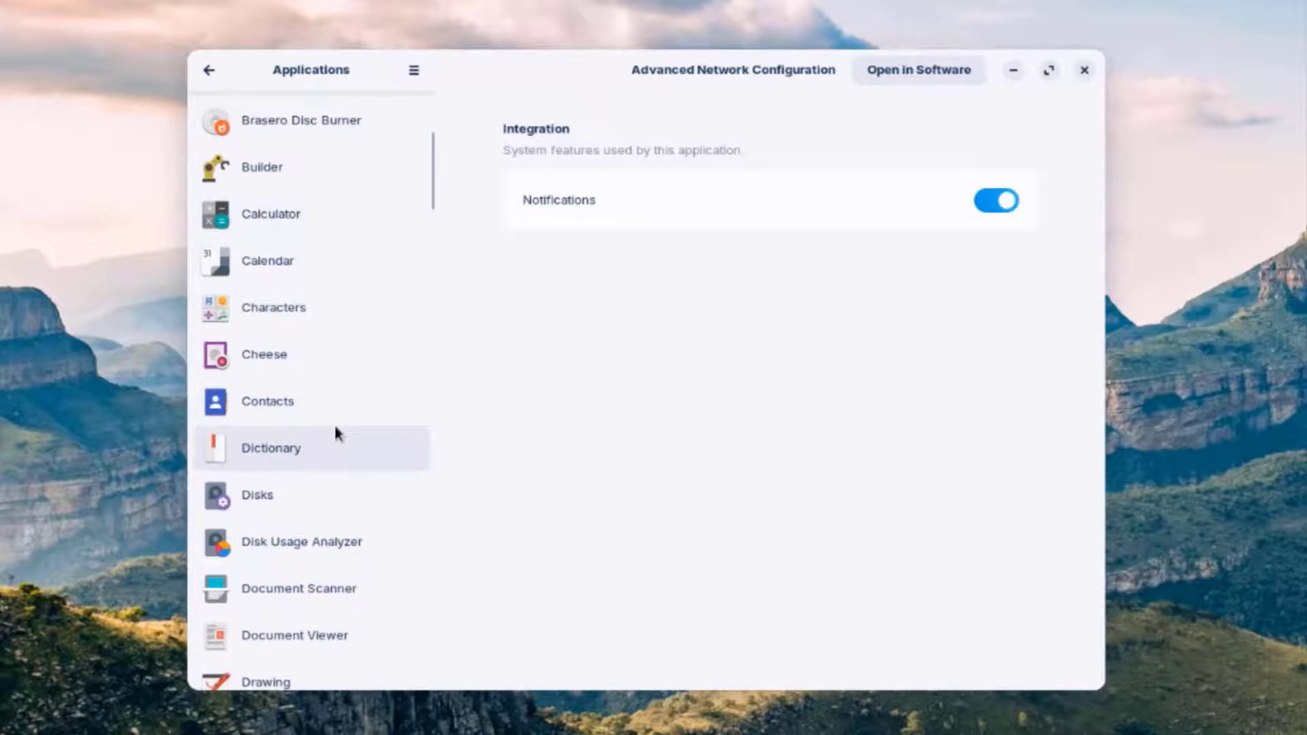
{"action": "scroll", "coordinate": [335, 435], "scroll_direction": "down", "scroll_amount": 1}
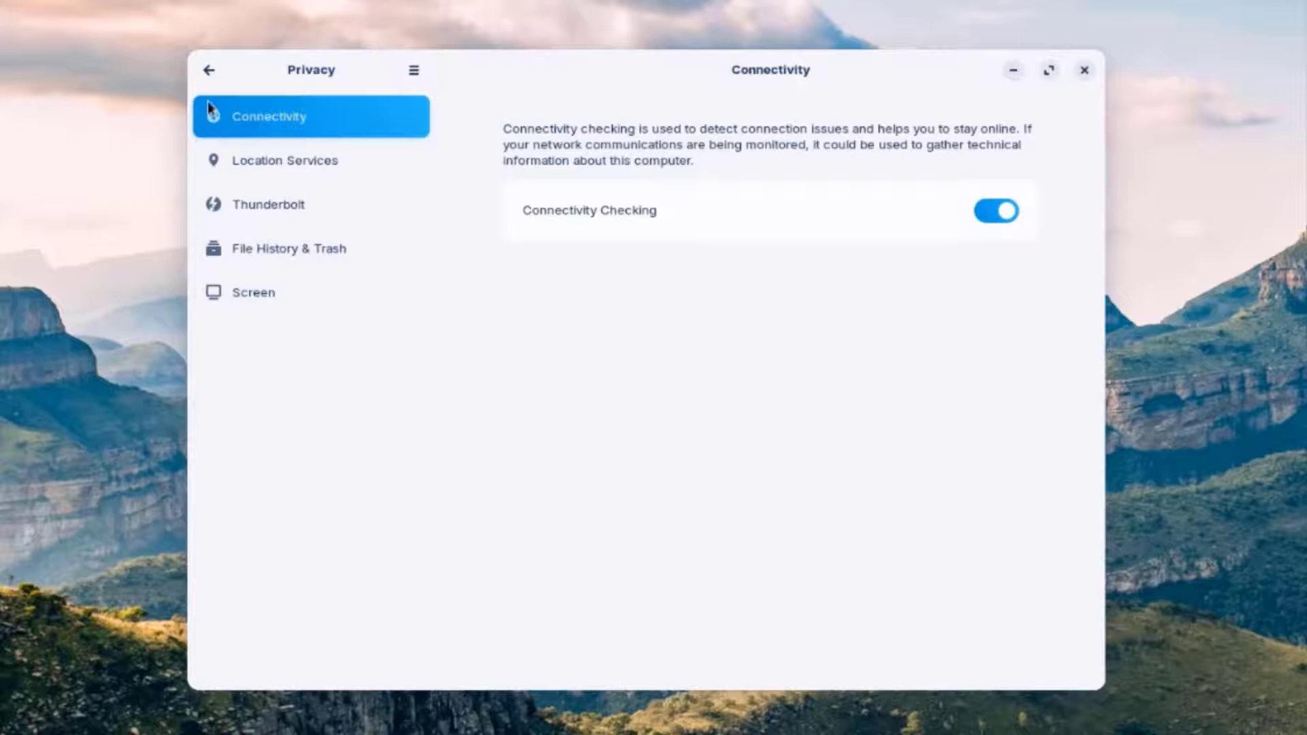
{"action": "left_click", "coordinate": [208, 70]}
{"action": "left_click", "coordinate": [285, 516]}
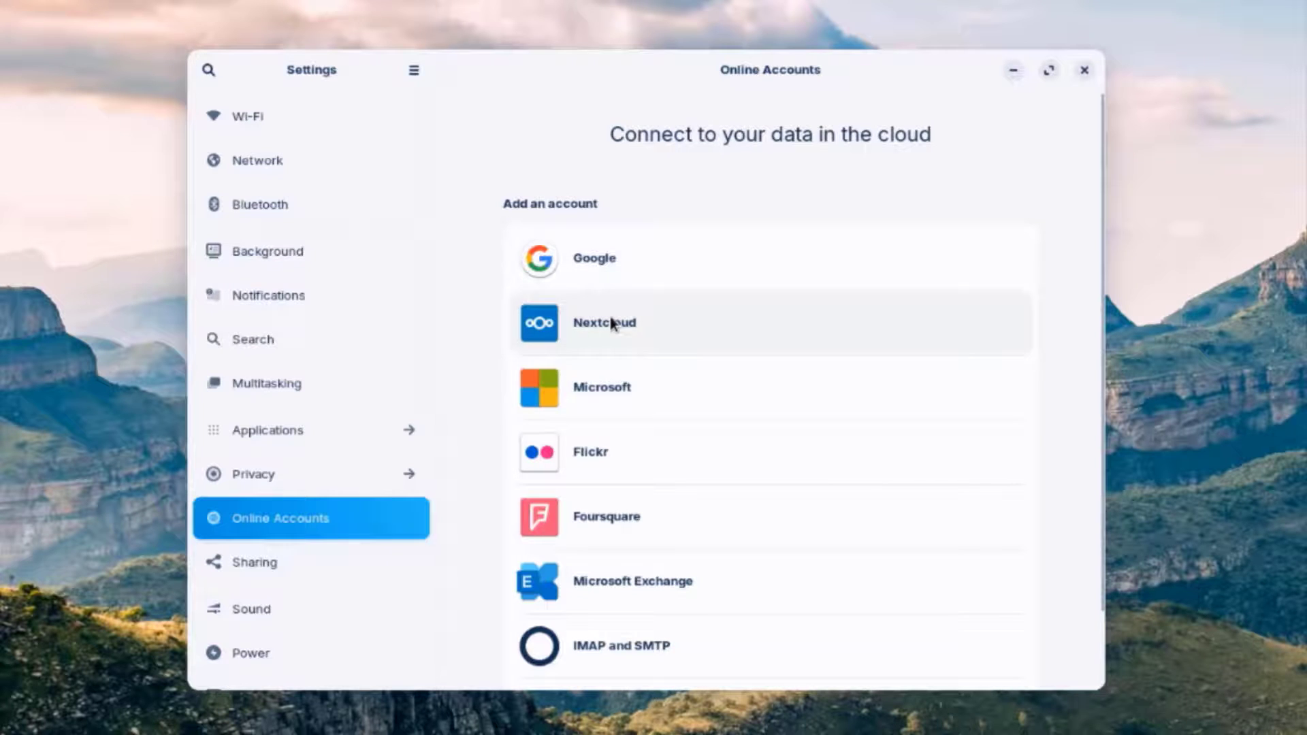
- View the Sharing settings, then play the Default alert sound on the Sound page
{"action": "scroll", "coordinate": [289, 446], "scroll_direction": "down", "scroll_amount": 3}
{"action": "left_click", "coordinate": [285, 439]}
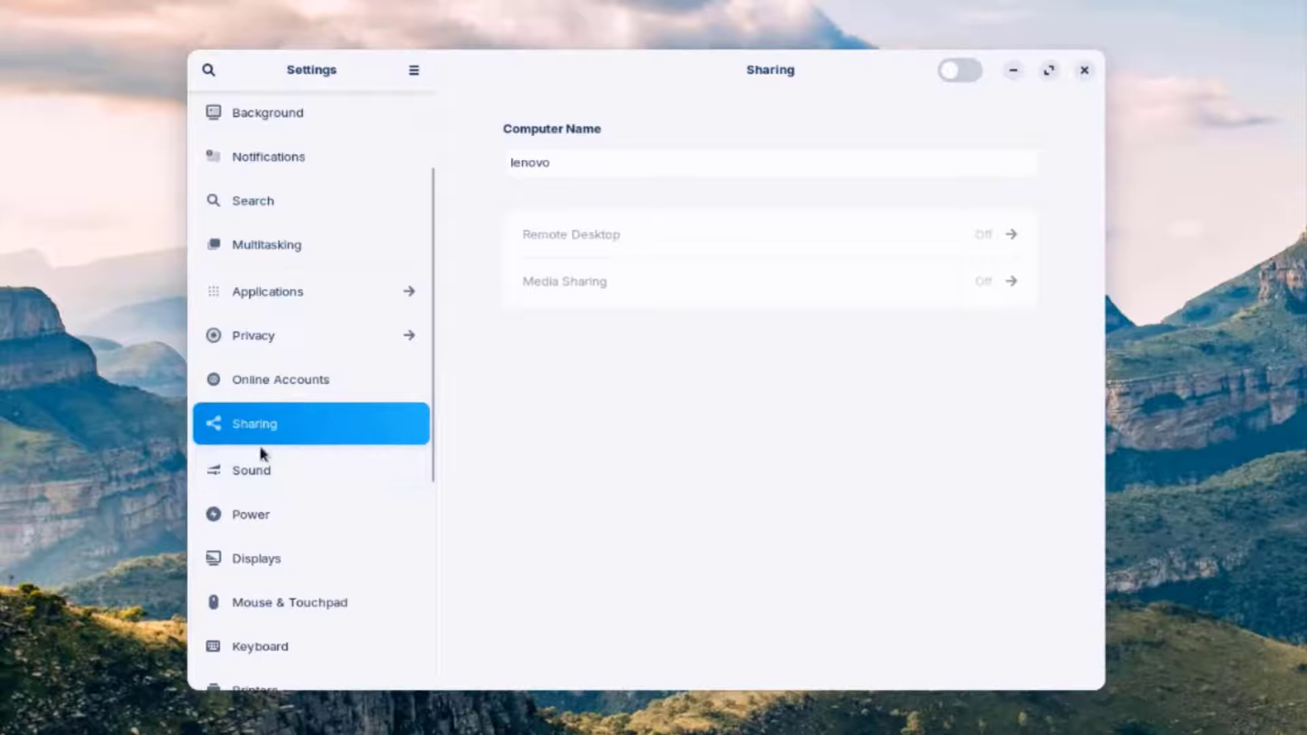
{"action": "left_click", "coordinate": [257, 476]}
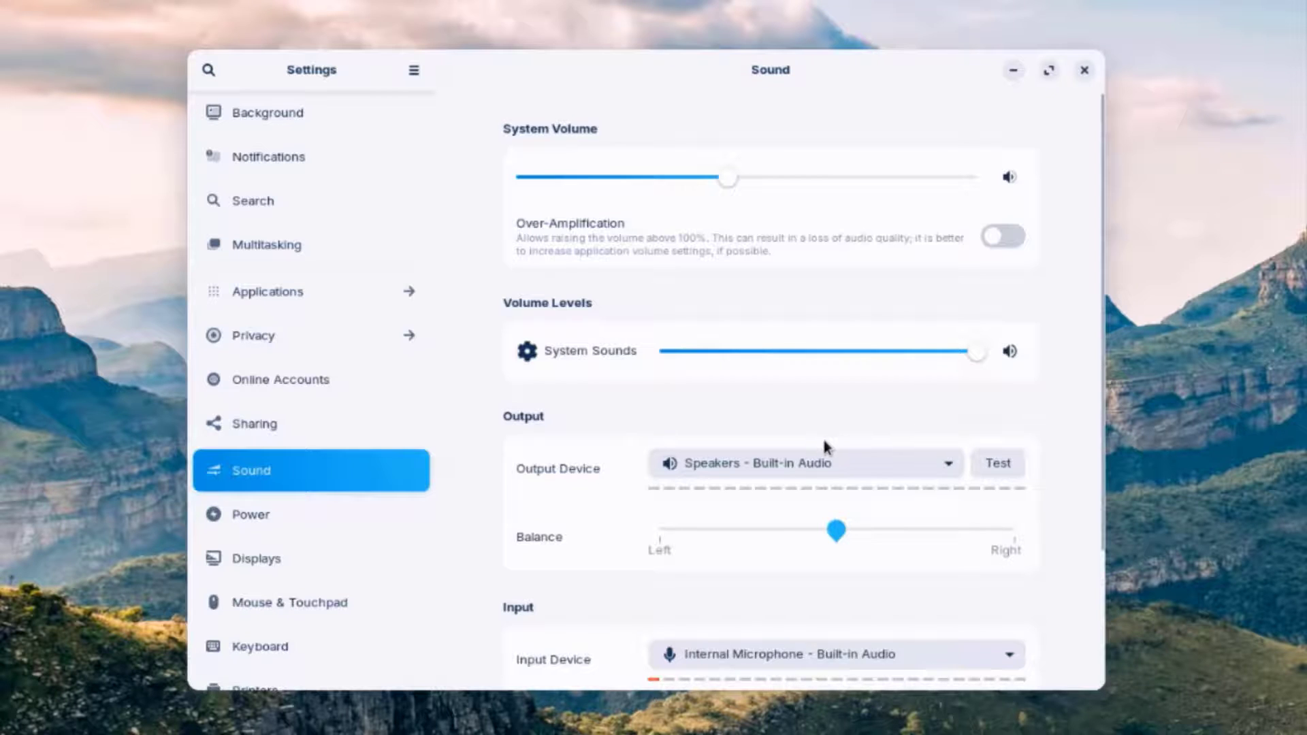
{"action": "scroll", "coordinate": [822, 439], "scroll_direction": "down", "scroll_amount": 5}
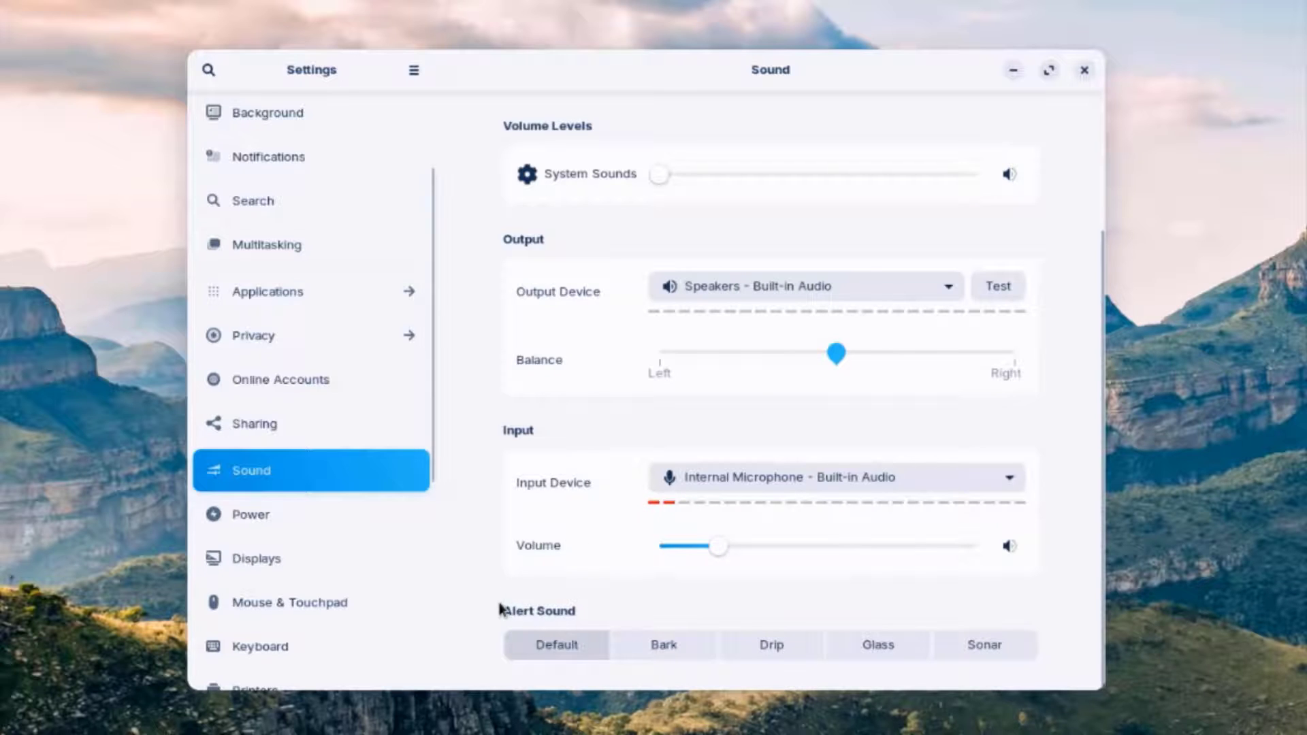
{"action": "left_click", "coordinate": [579, 647]}
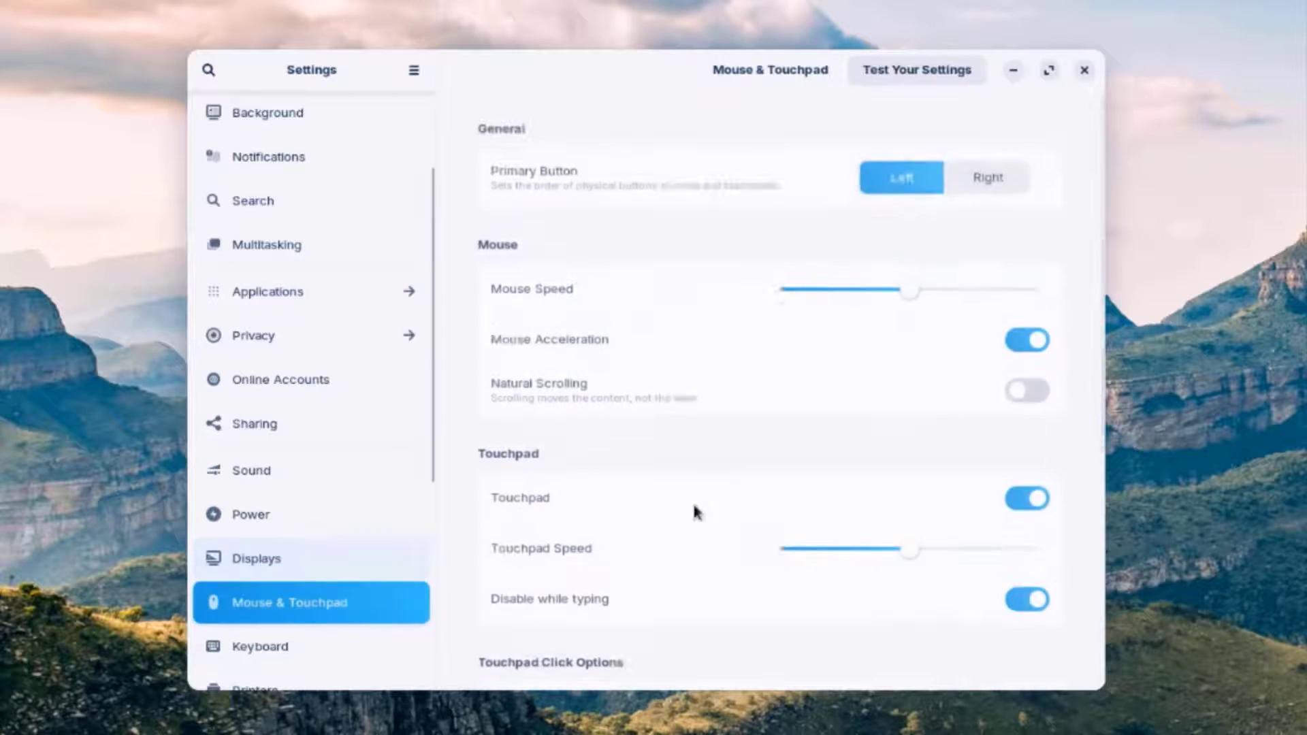
- View the Keyboard settings, then the Printers page with its four printers
{"action": "scroll", "coordinate": [953, 255], "scroll_direction": "down", "scroll_amount": 5}
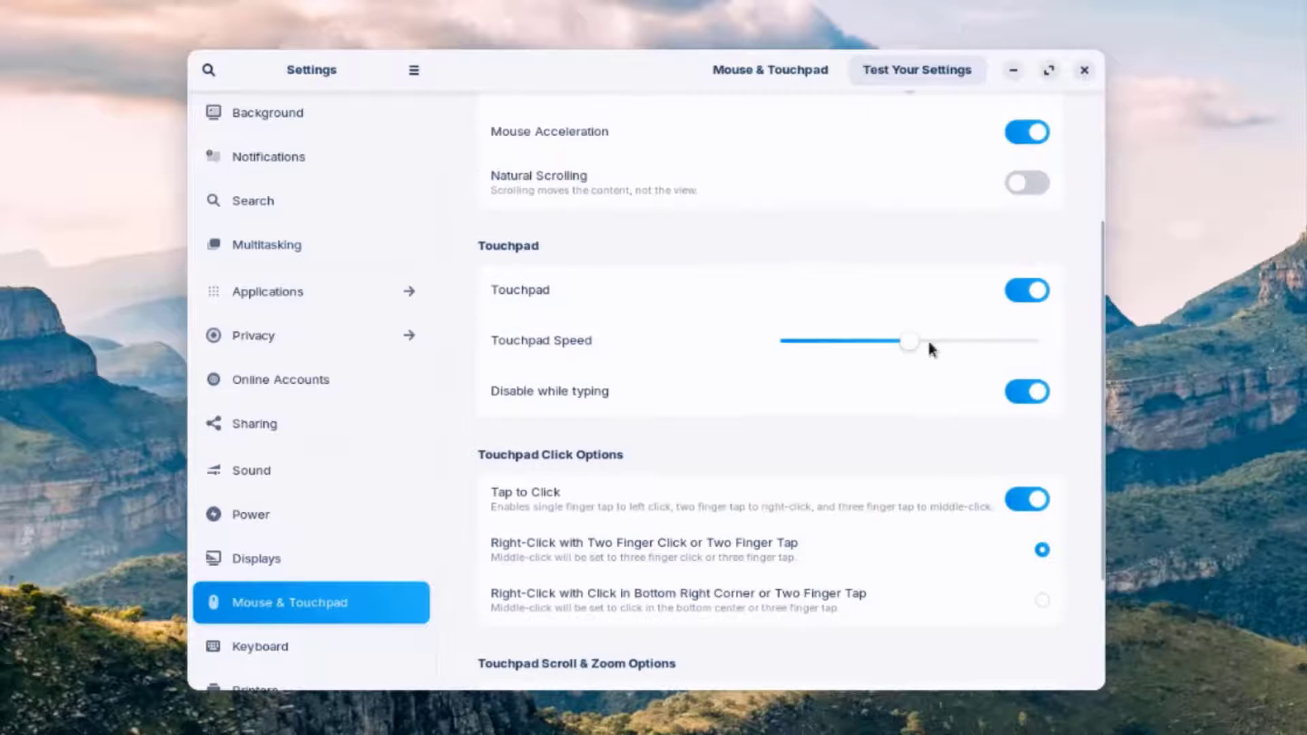
{"action": "left_click", "coordinate": [356, 643]}
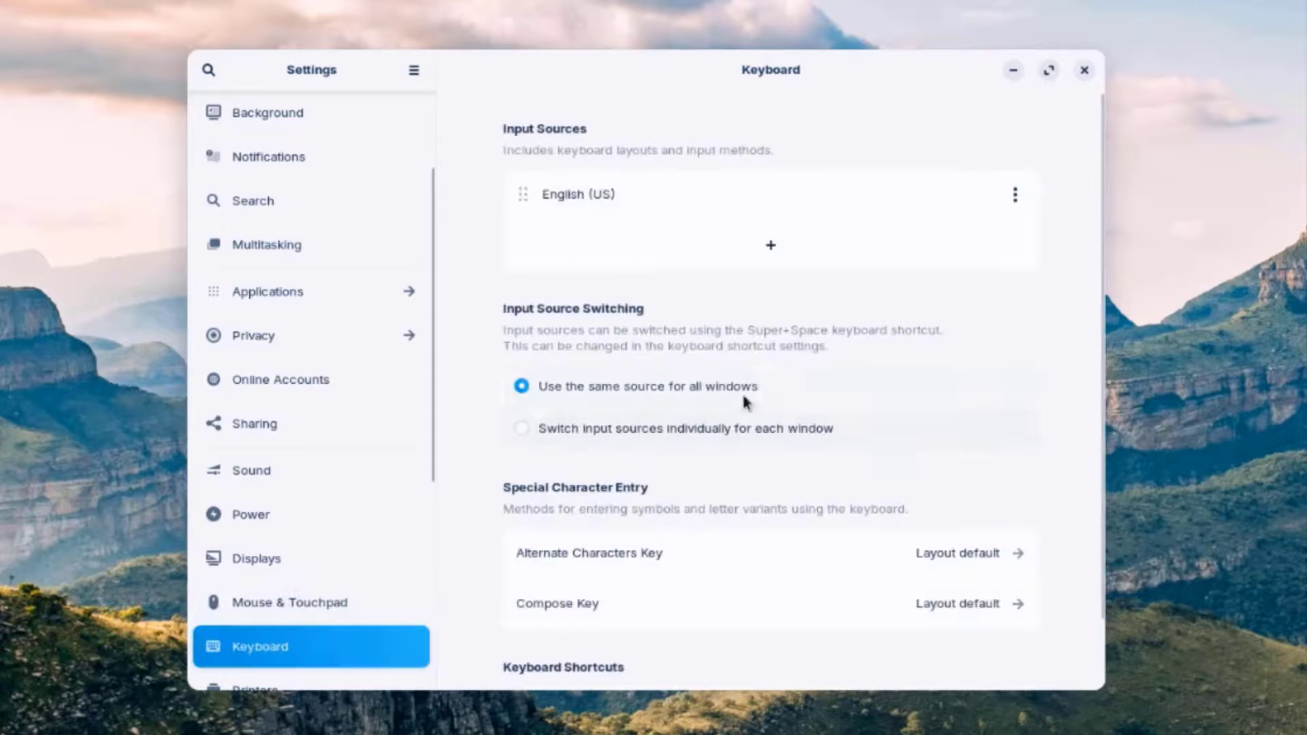
{"action": "scroll", "coordinate": [748, 381], "scroll_direction": "down", "scroll_amount": 2}
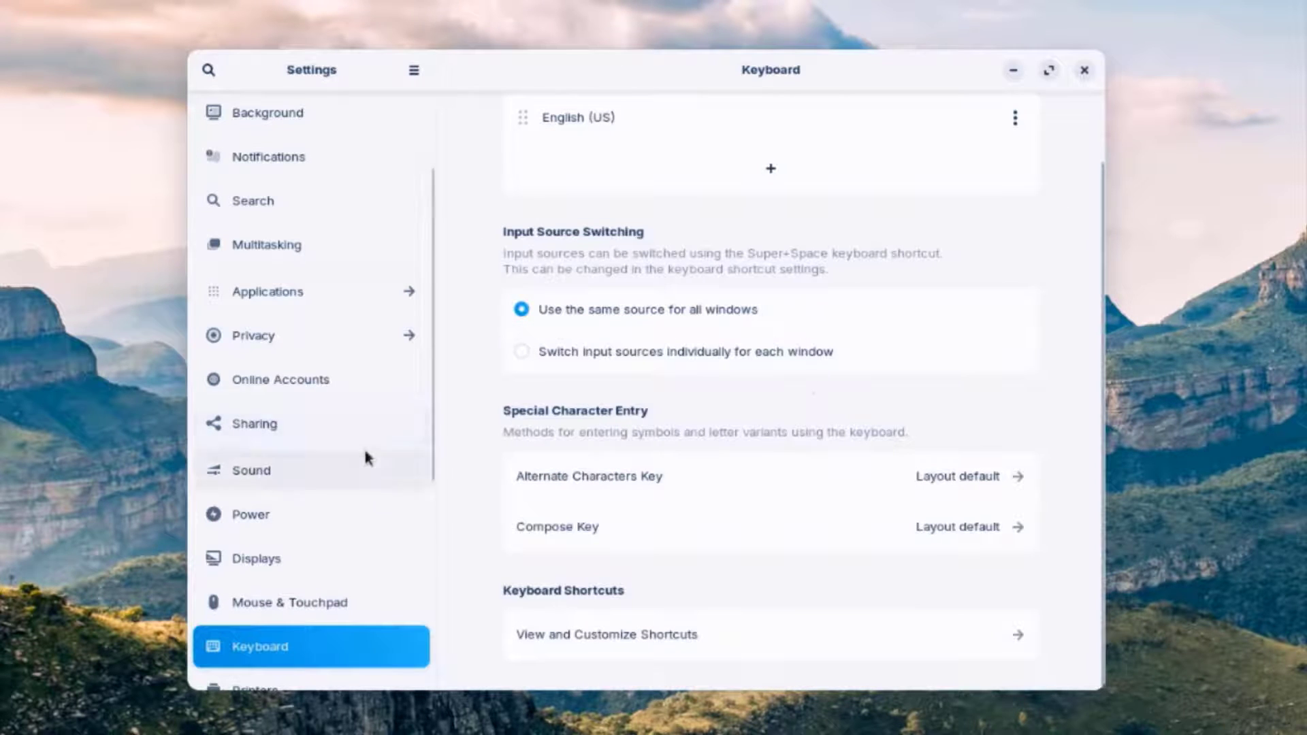
{"action": "scroll", "coordinate": [340, 435], "scroll_direction": "down", "scroll_amount": 4}
{"action": "left_click", "coordinate": [316, 419]}
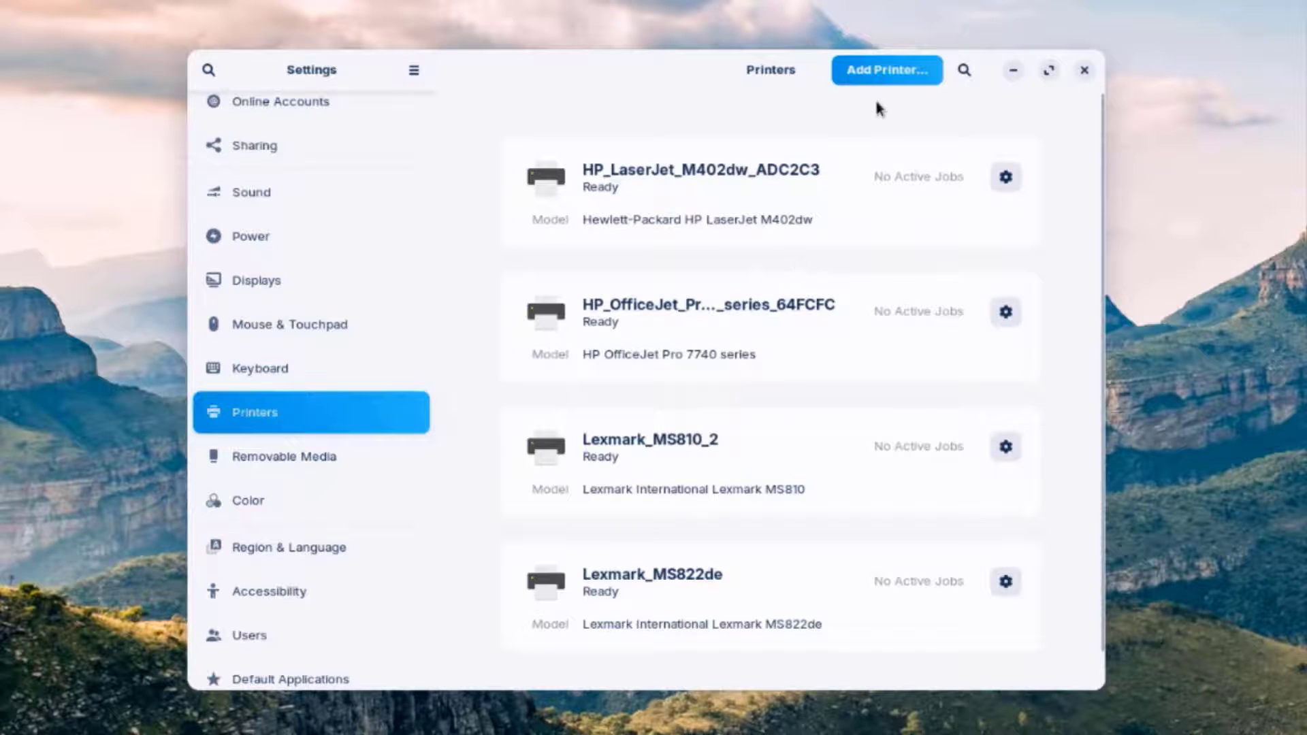
- Start adding a printer and cancel, then view the Removable Media and Color settings
{"action": "scroll", "coordinate": [774, 349], "scroll_direction": "down", "scroll_amount": 2}
{"action": "scroll", "coordinate": [783, 367], "scroll_direction": "up", "scroll_amount": 2}
{"action": "left_click", "coordinate": [877, 71]}
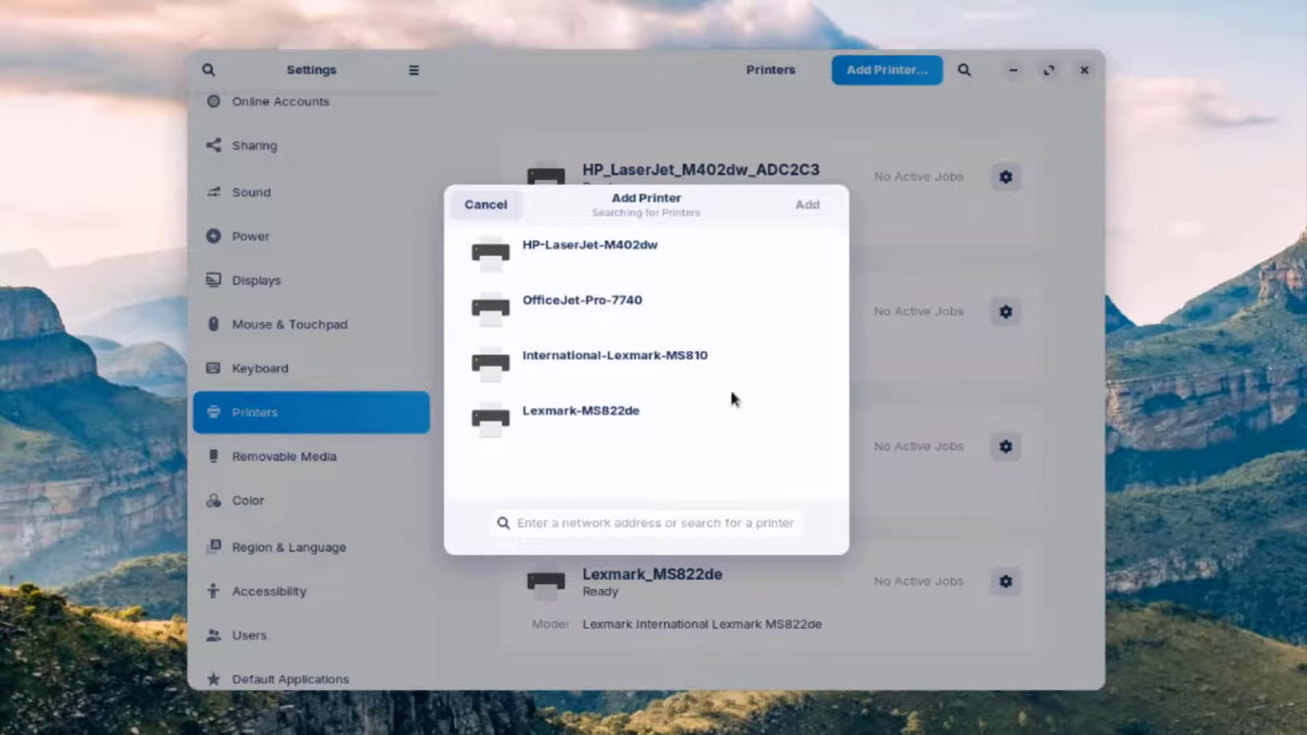
{"action": "key", "text": "Escape"}
{"action": "left_click", "coordinate": [324, 470]}
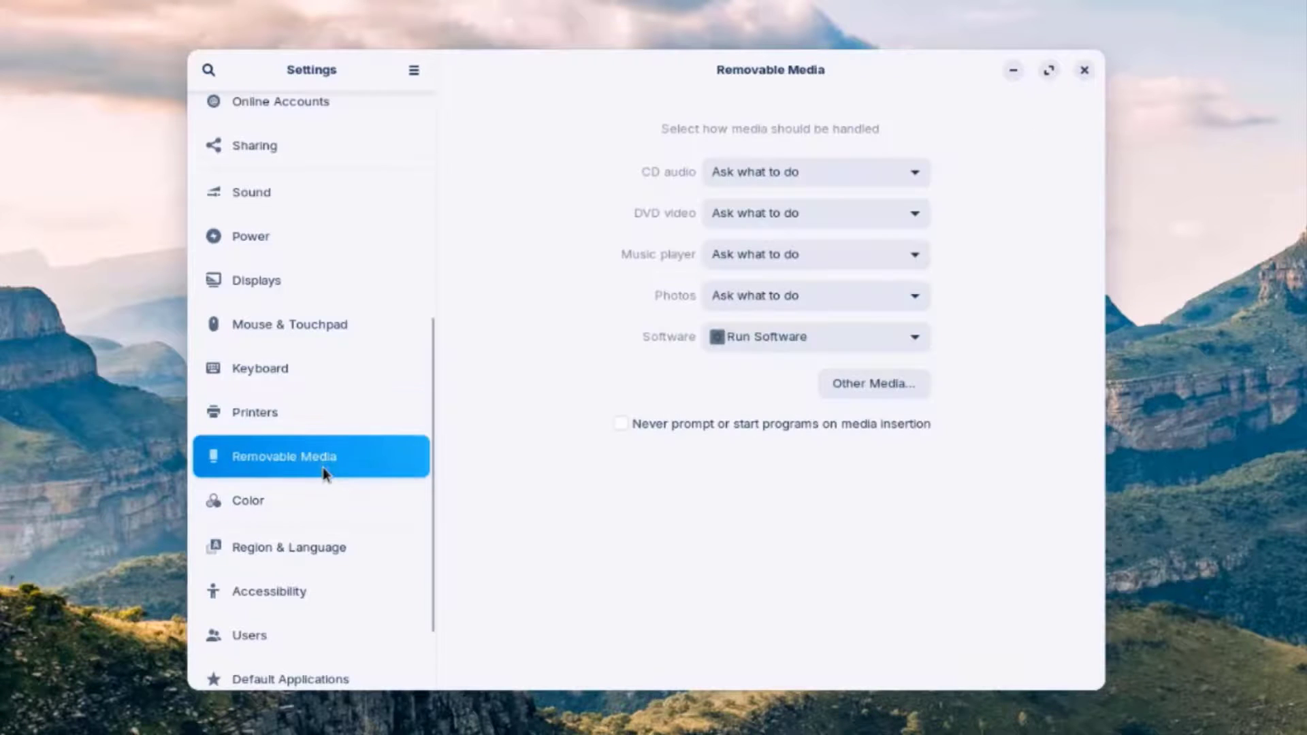
{"action": "left_click", "coordinate": [365, 504]}
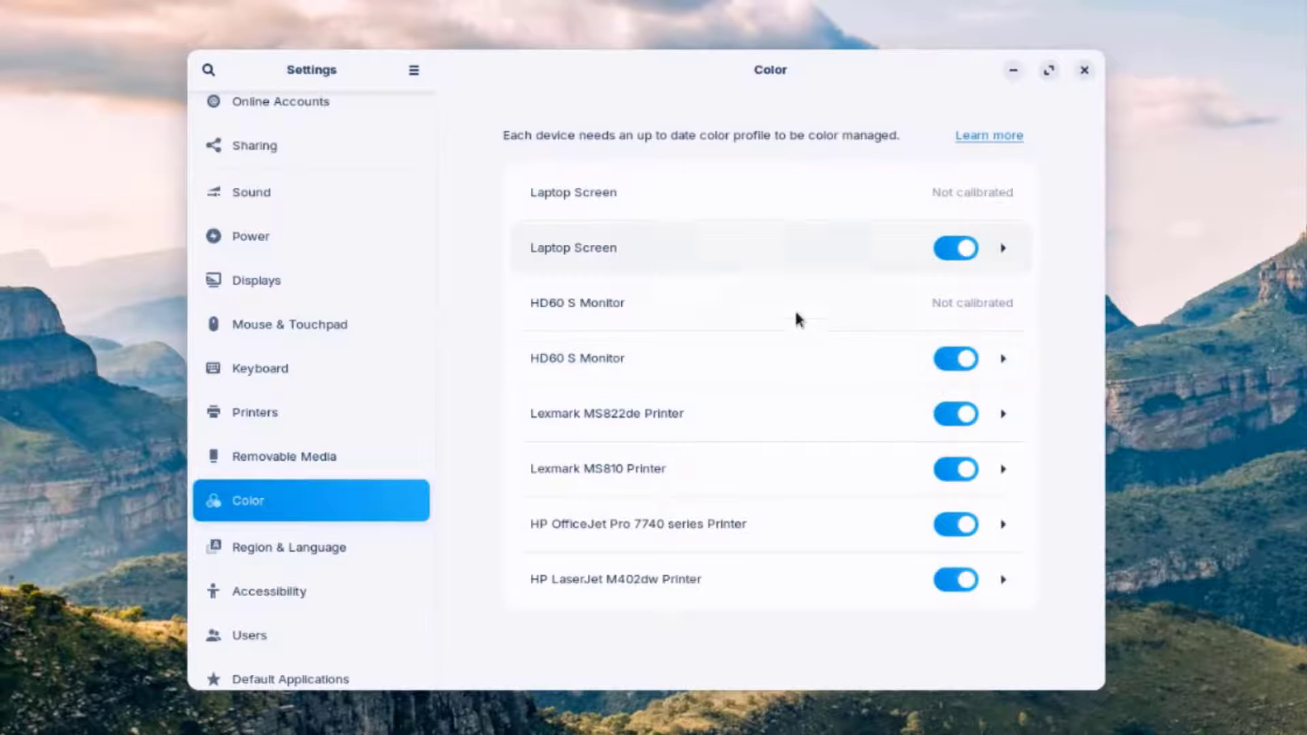
- Check installed languages in Region & Language, dismiss the notice, and close Language Support
{"action": "left_click", "coordinate": [376, 539]}
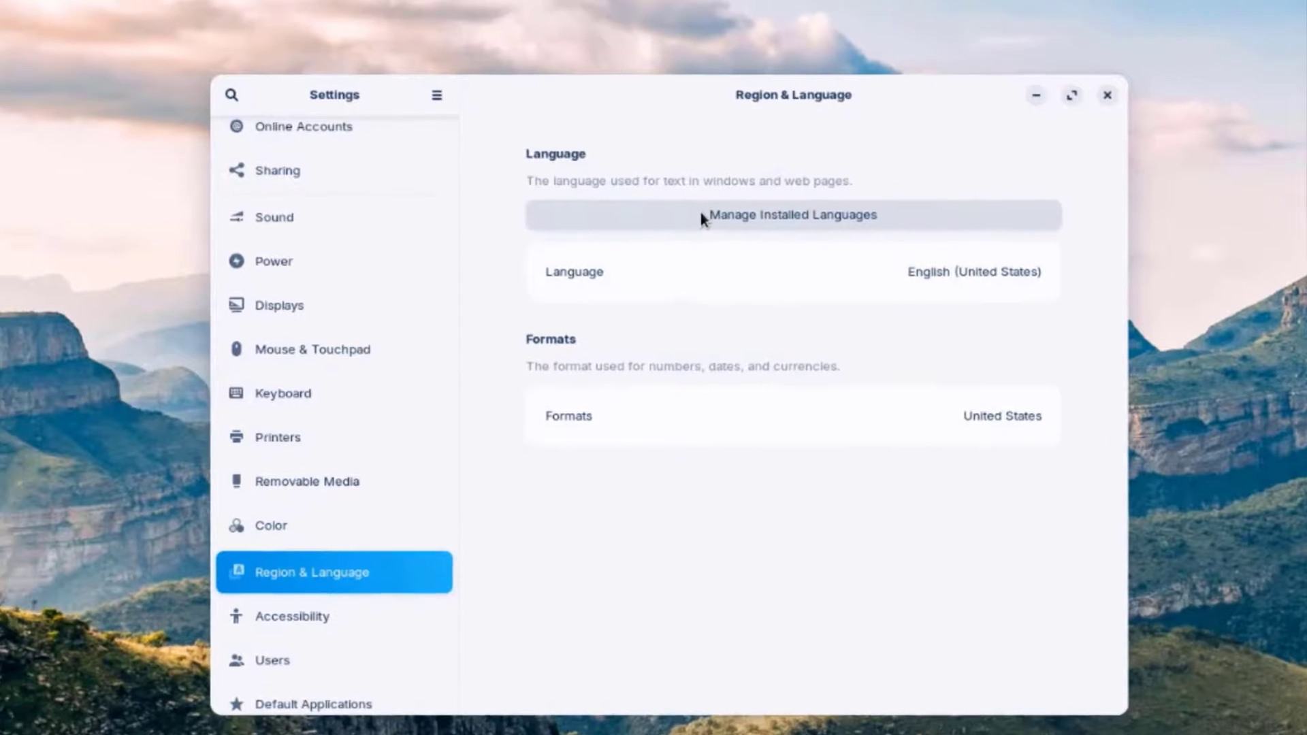
{"action": "left_click", "coordinate": [700, 217]}
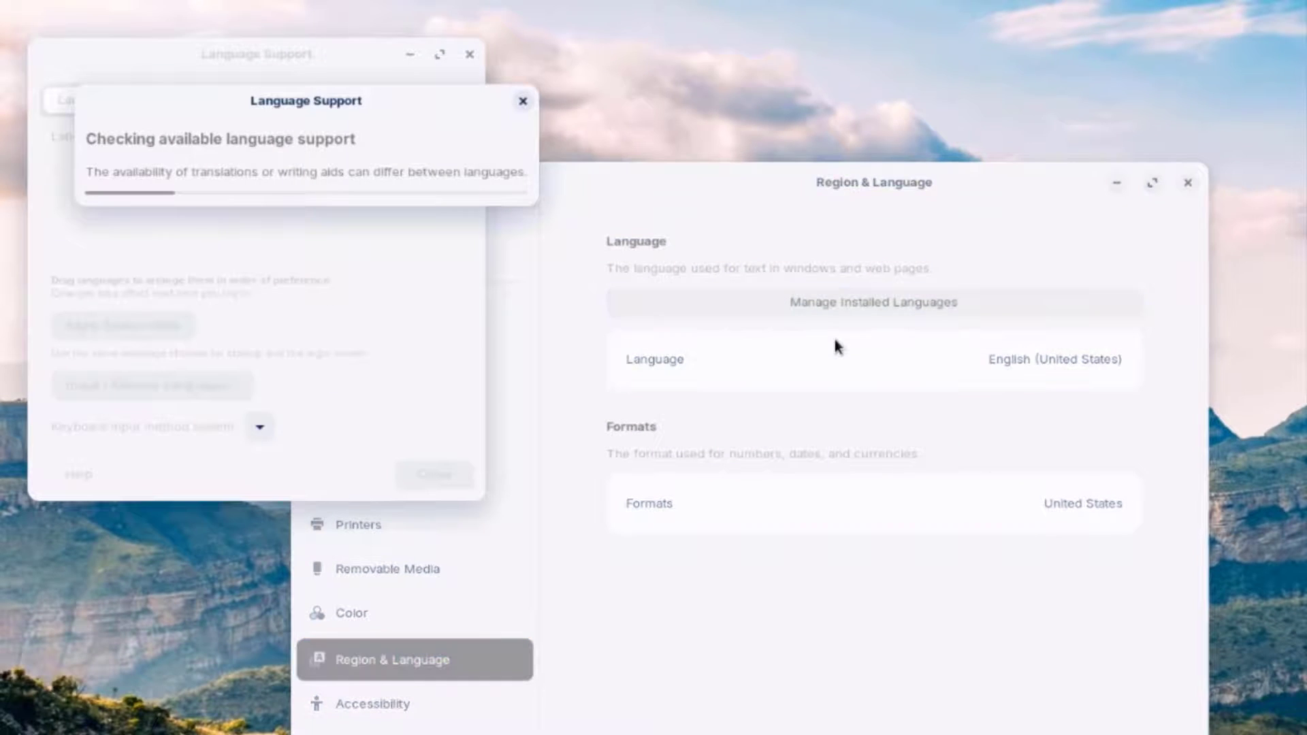
{"action": "left_click", "coordinate": [179, 324]}
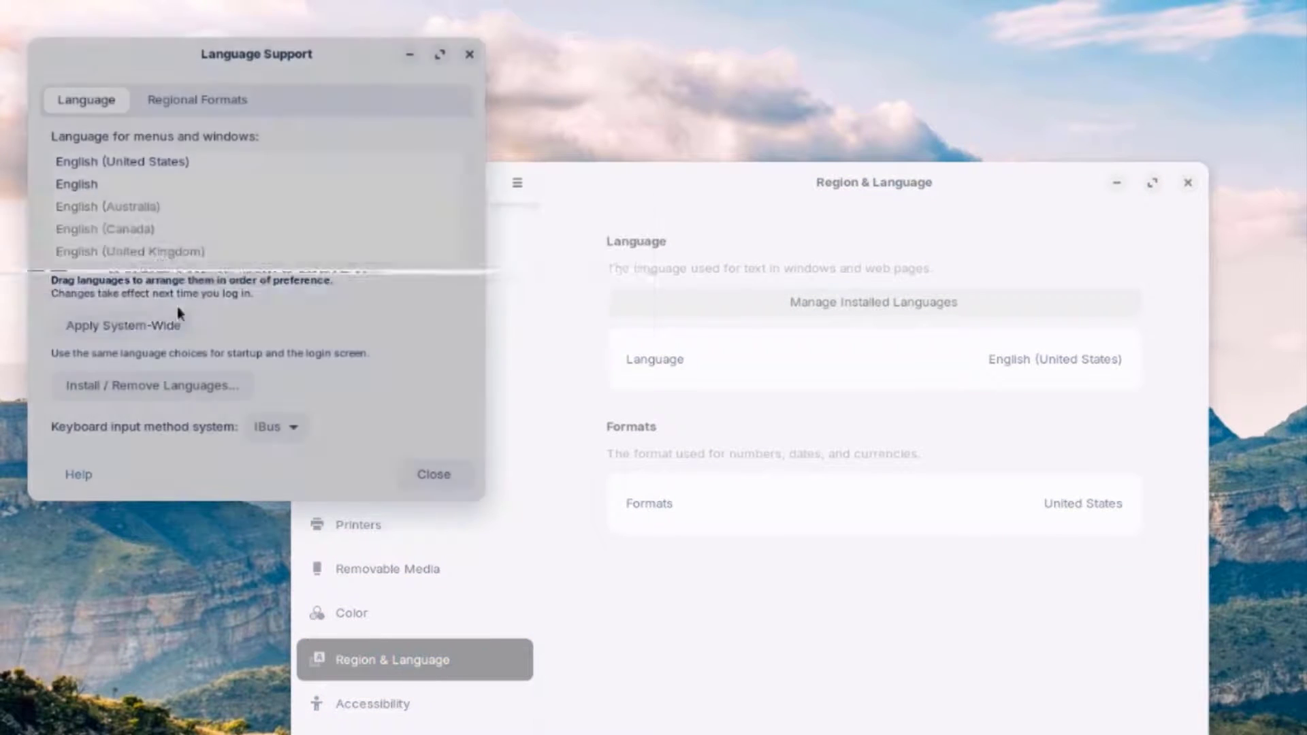
{"action": "left_click_drag", "start_coordinate": [258, 49], "coordinate": [600, 139]}
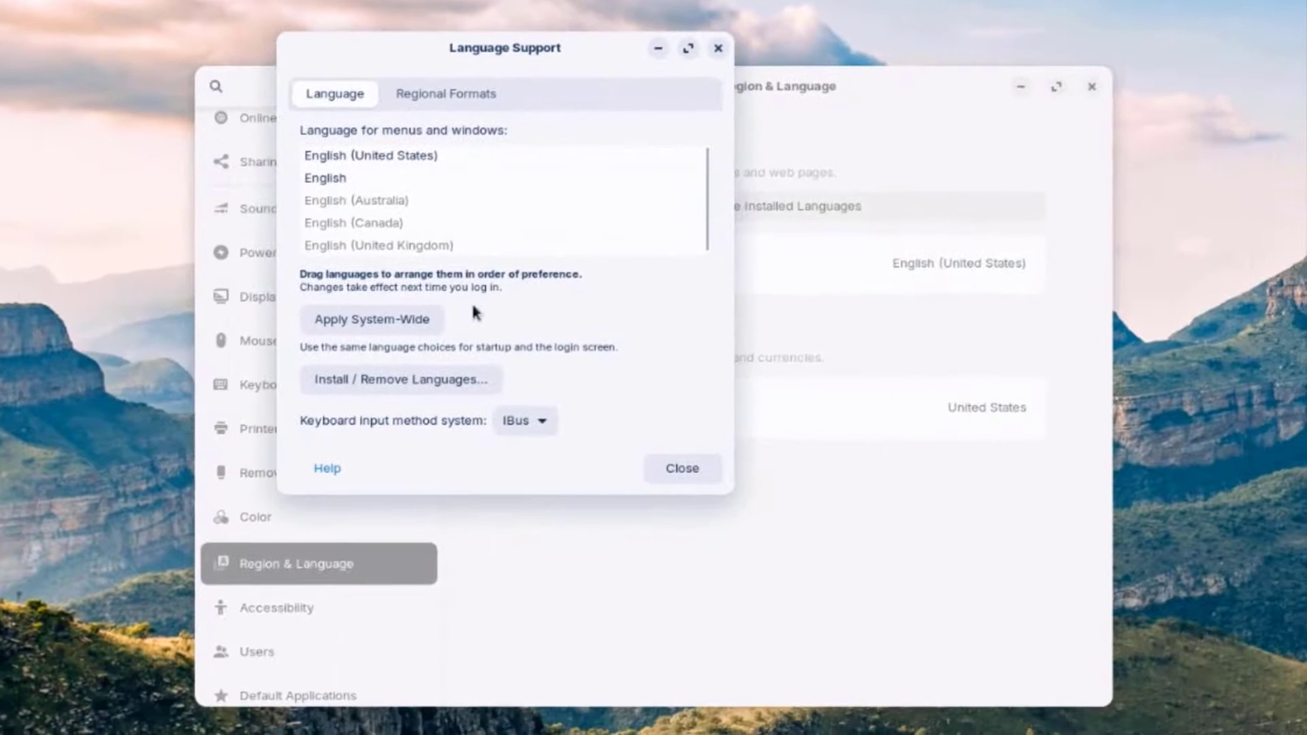
{"action": "left_click", "coordinate": [682, 468]}
{"action": "left_click", "coordinate": [612, 407]}
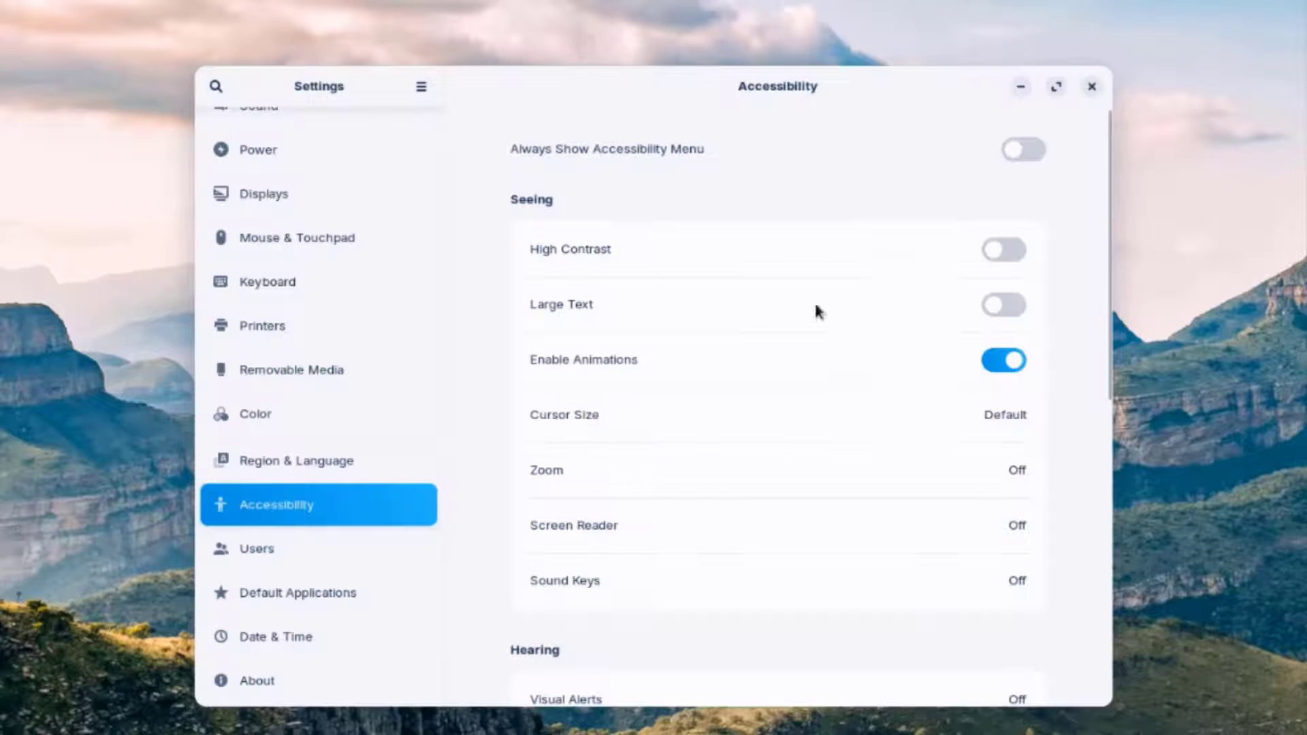
- Turn on the Screen Reader under Accessibility
{"action": "scroll", "coordinate": [565, 468], "scroll_direction": "down", "scroll_amount": 2}
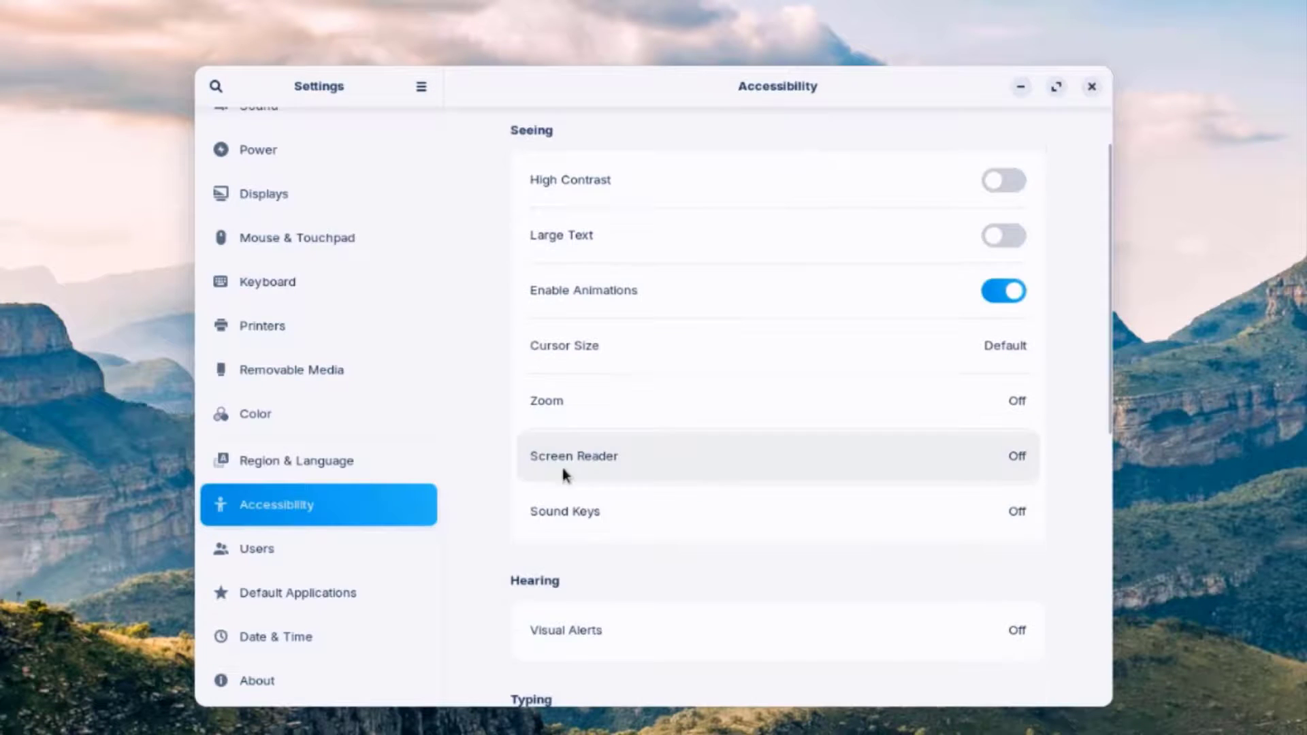
{"action": "left_click", "coordinate": [570, 469]}
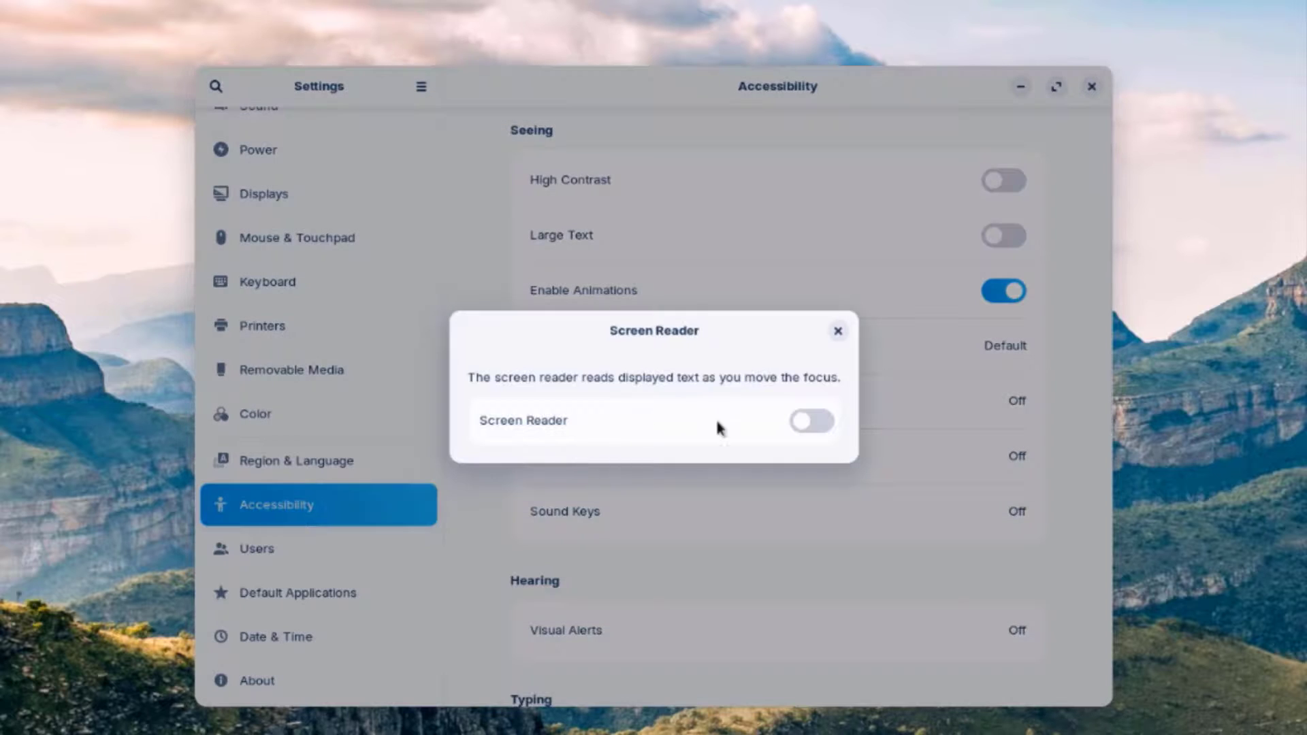
{"action": "left_click", "coordinate": [819, 423]}
- Unlock the Users settings by authenticating with the account password
{"action": "left_click", "coordinate": [838, 331]}
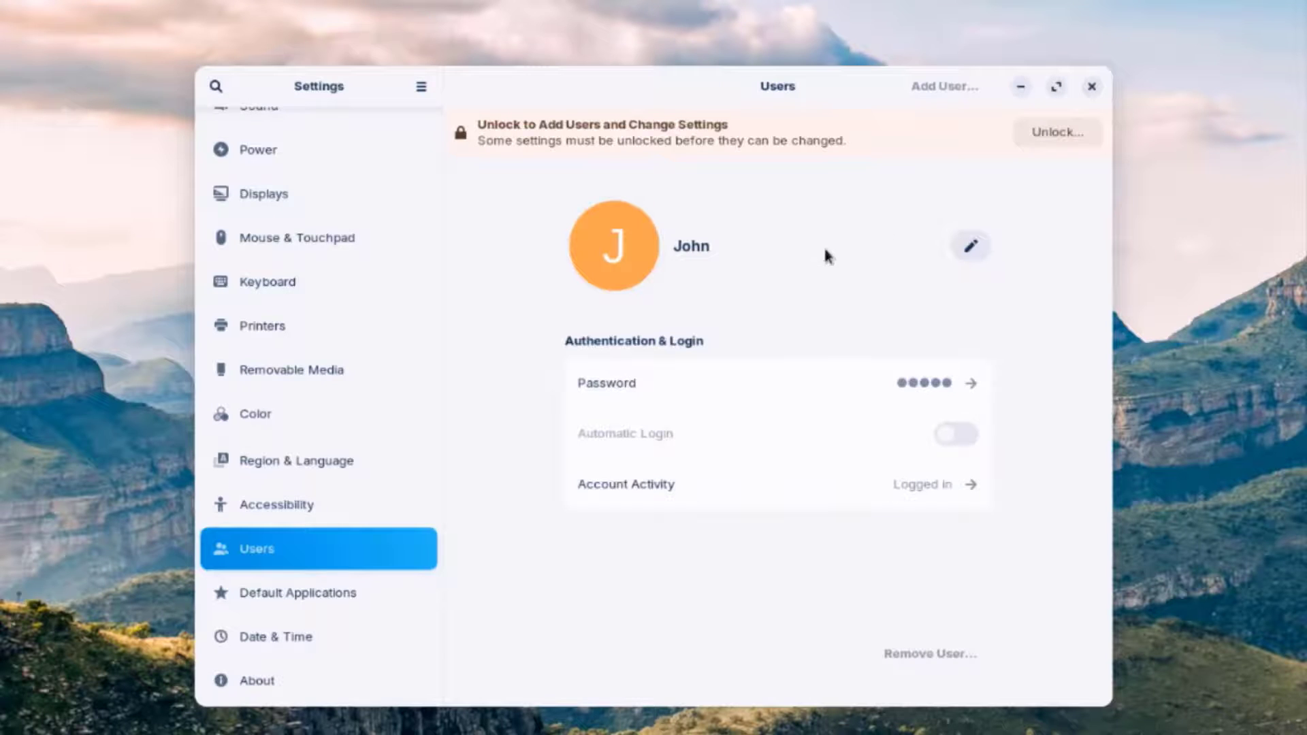
{"action": "left_click", "coordinate": [1034, 137]}
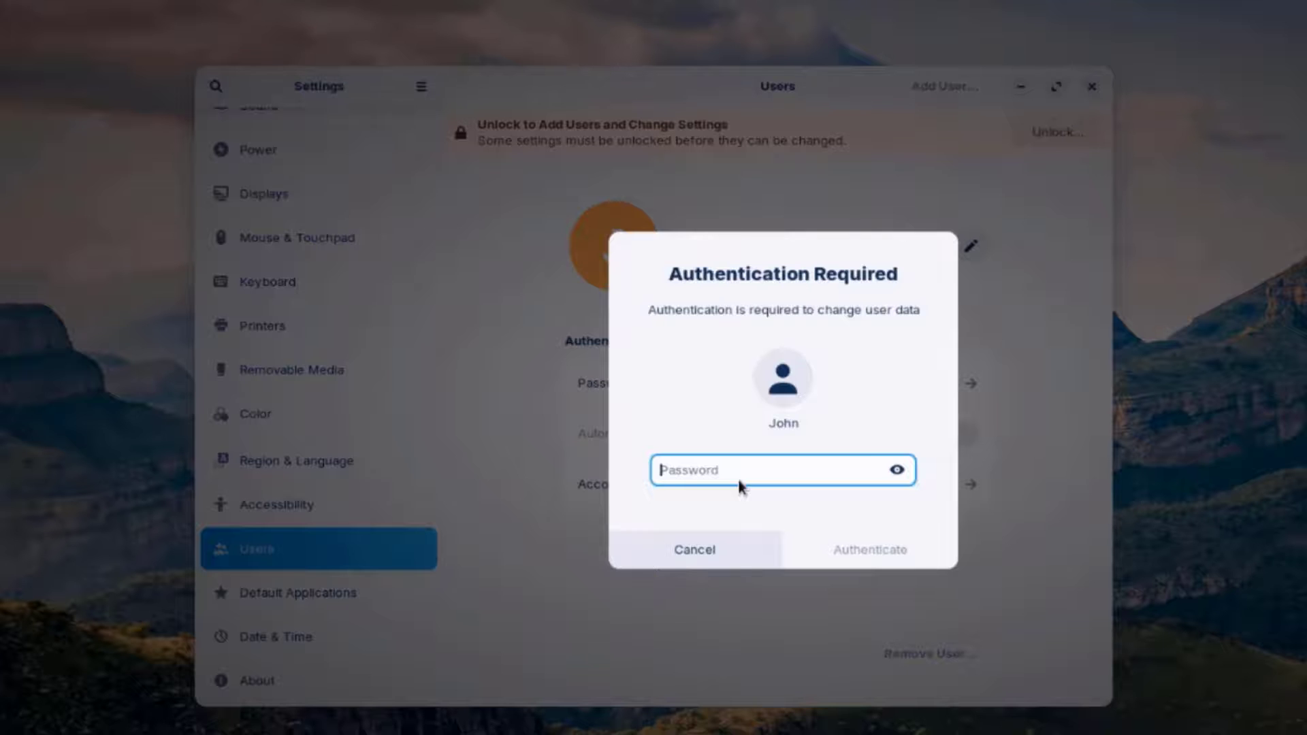
{"action": "type", "text": "••••"}
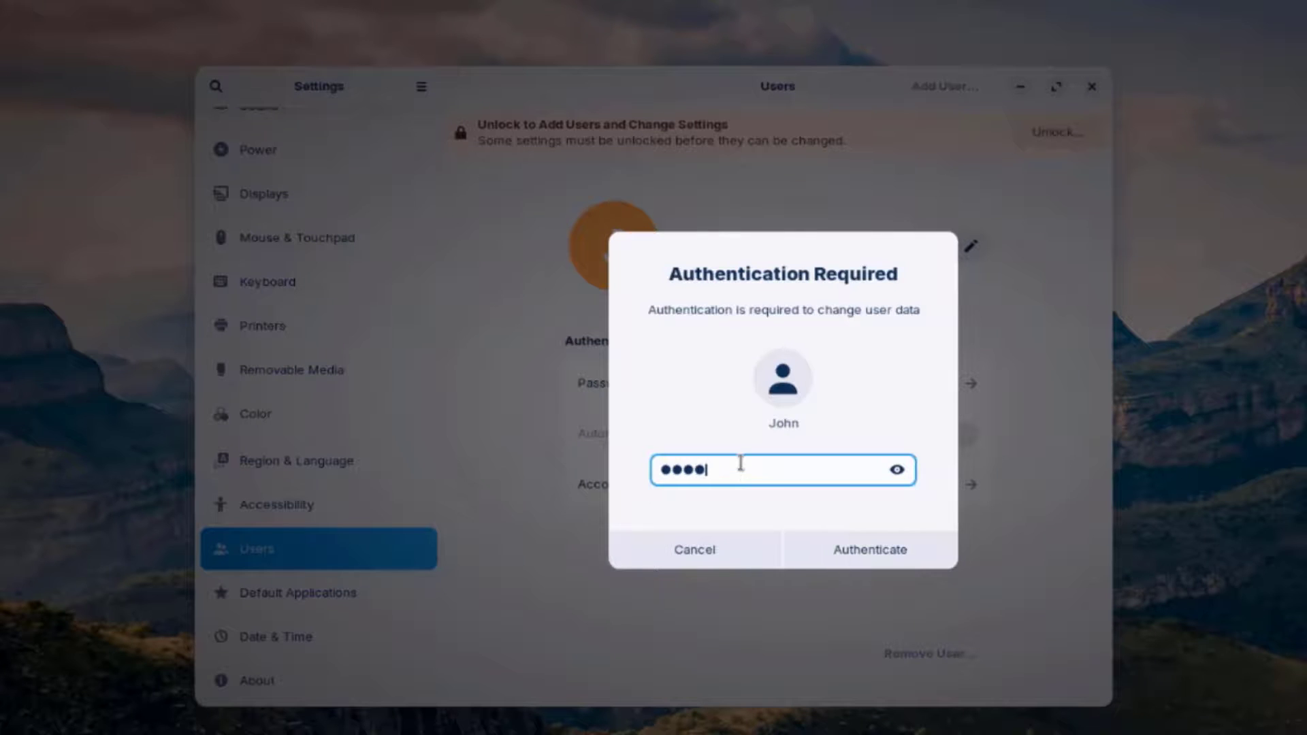
{"action": "left_click", "coordinate": [861, 537]}
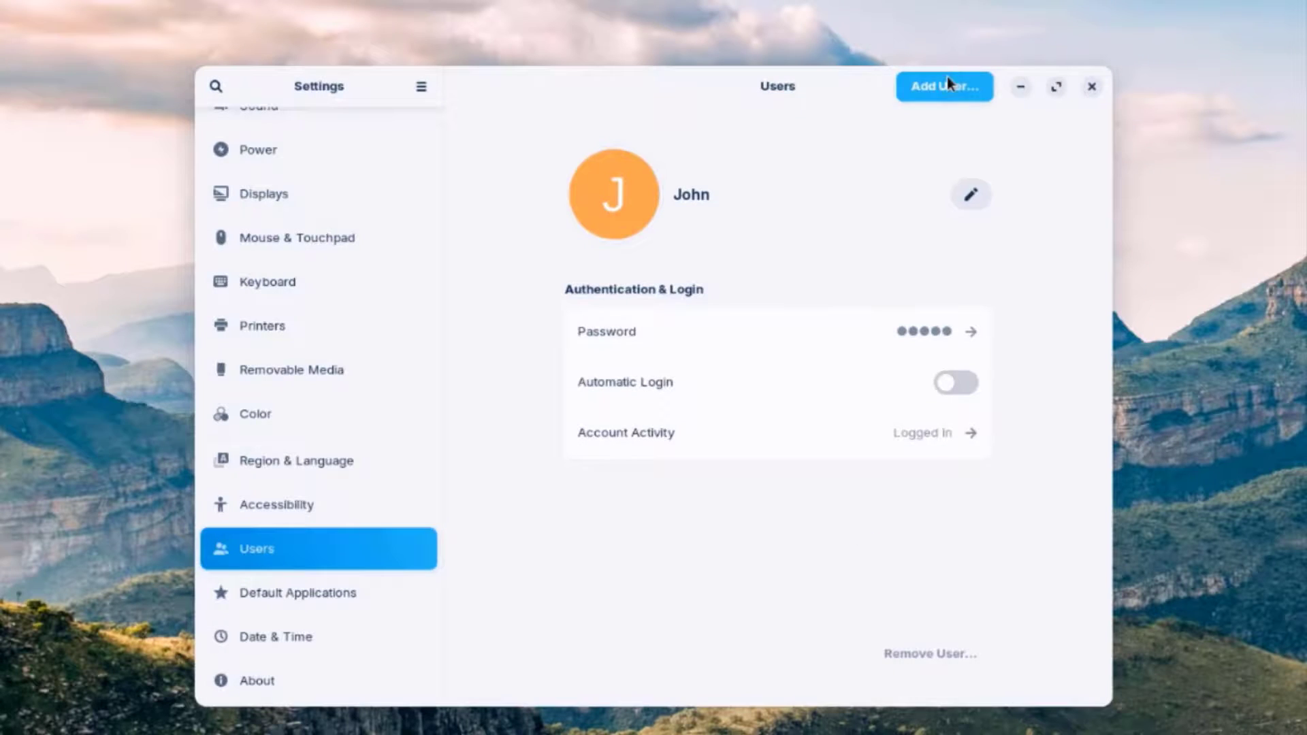
- Try Standard and Administrator in the Add User form, cancel it, and open Default Applications
{"action": "left_click", "coordinate": [948, 84]}
{"action": "left_click", "coordinate": [721, 224]}
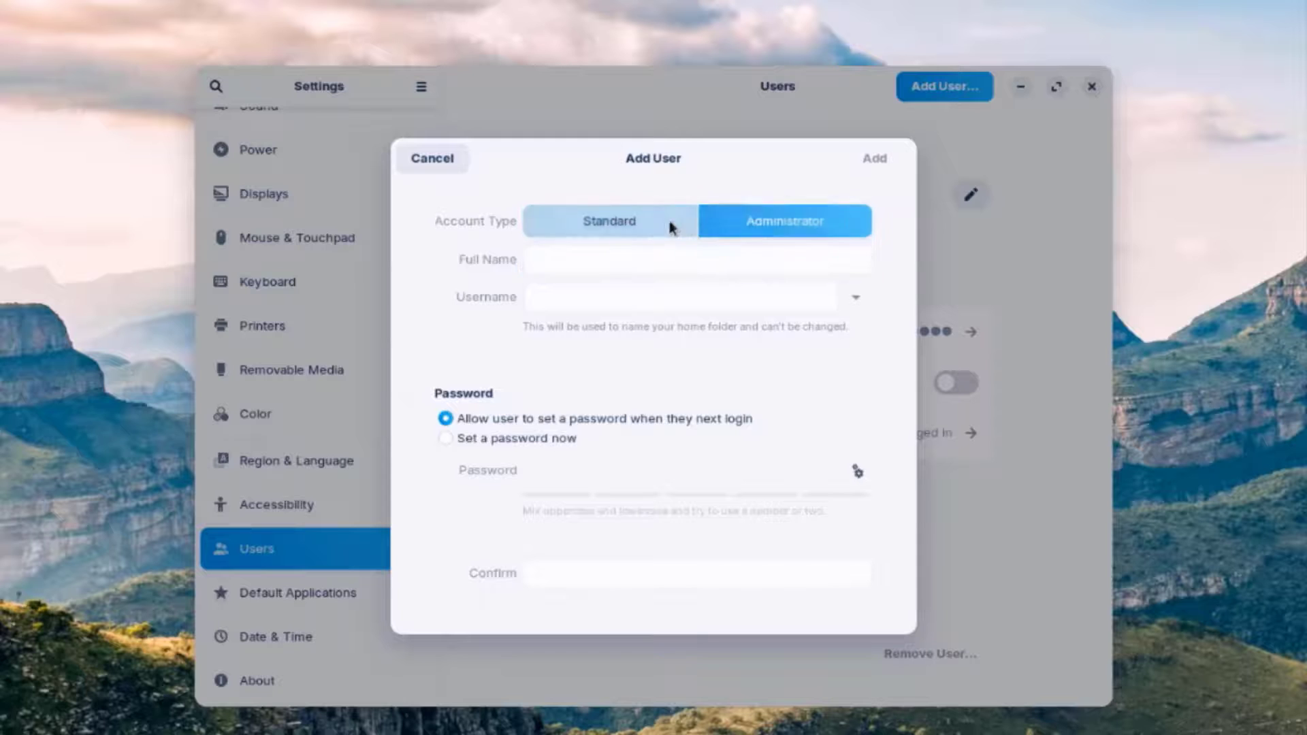
{"action": "left_click", "coordinate": [639, 220]}
{"action": "left_click", "coordinate": [791, 220]}
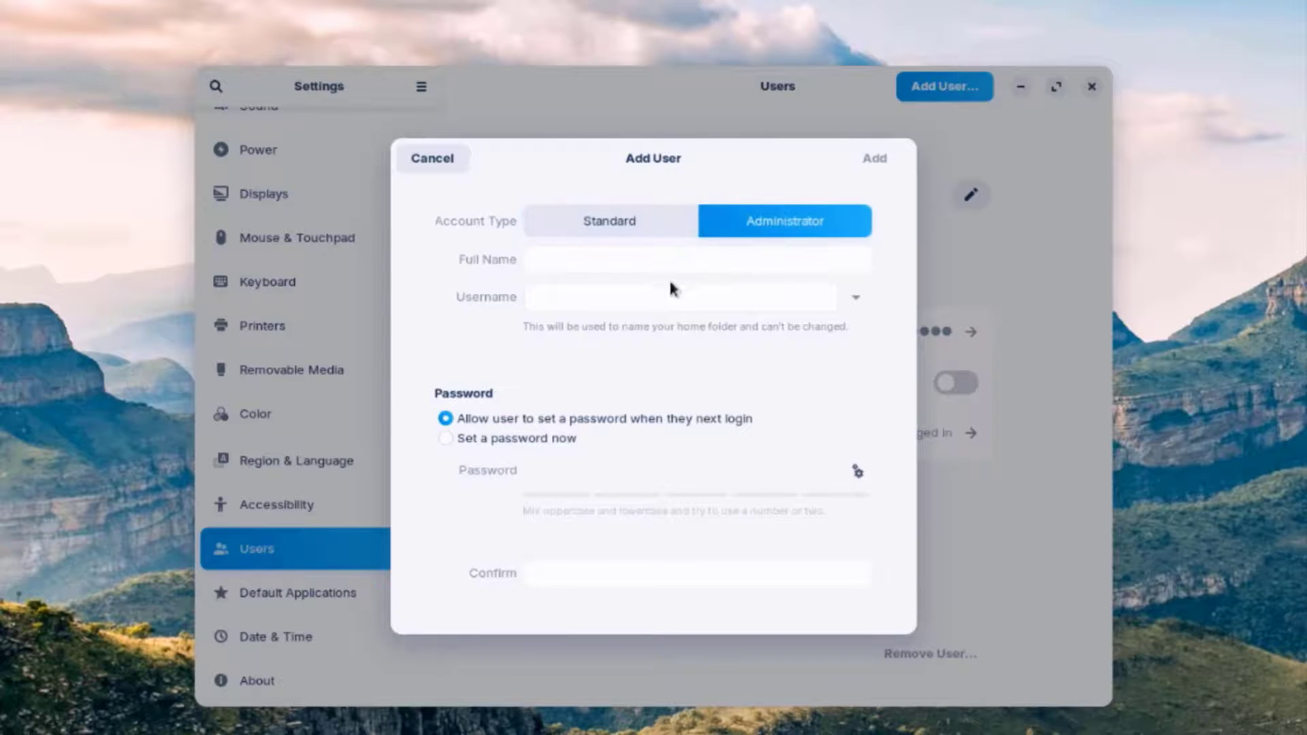
{"action": "key", "text": "Escape"}
{"action": "left_click", "coordinate": [333, 599]}
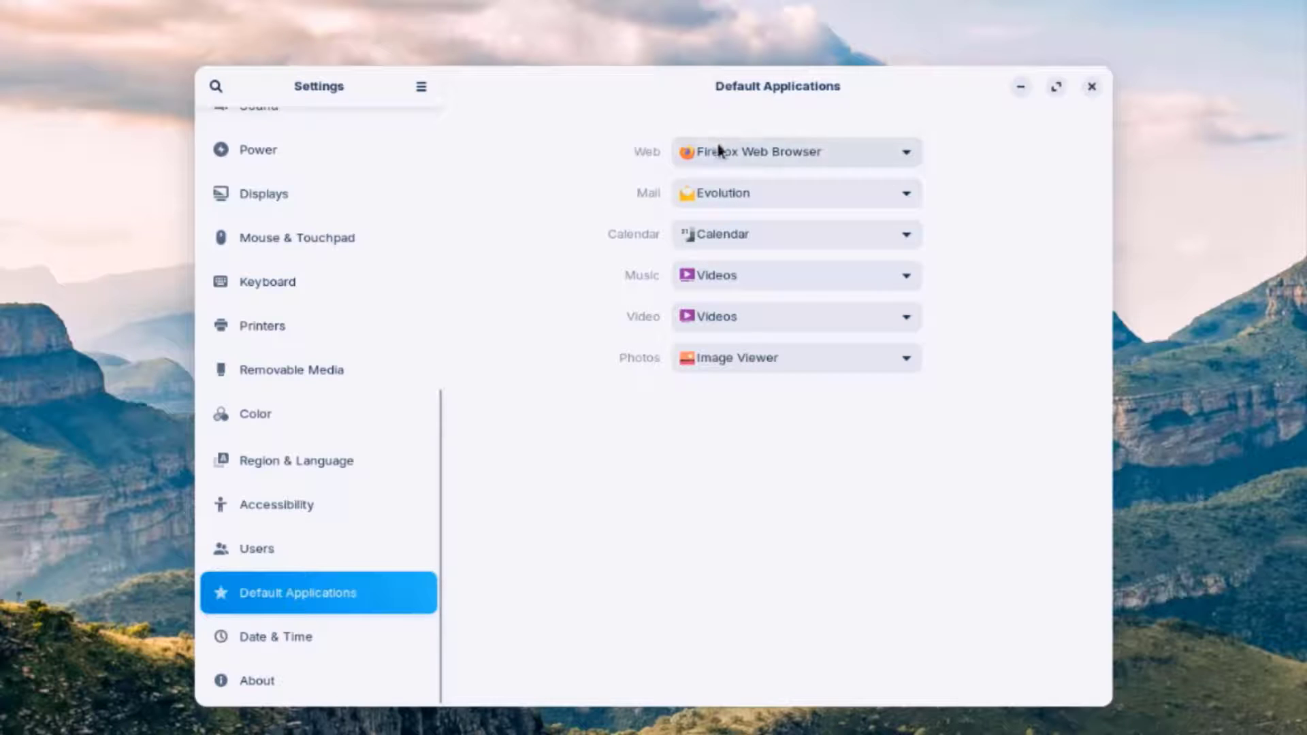
- Open the Web, Music and Video default-app dropdowns without changing anything
{"action": "left_click", "coordinate": [744, 155]}
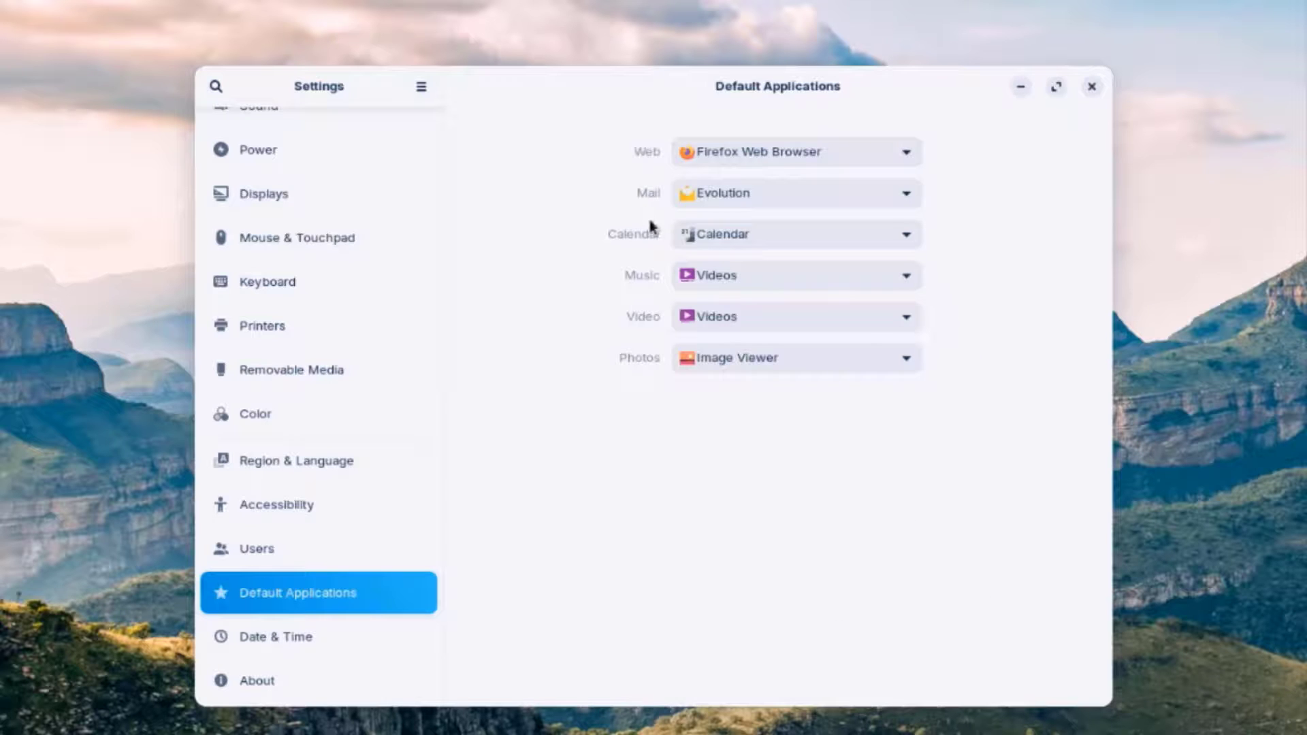
{"action": "left_click", "coordinate": [698, 275]}
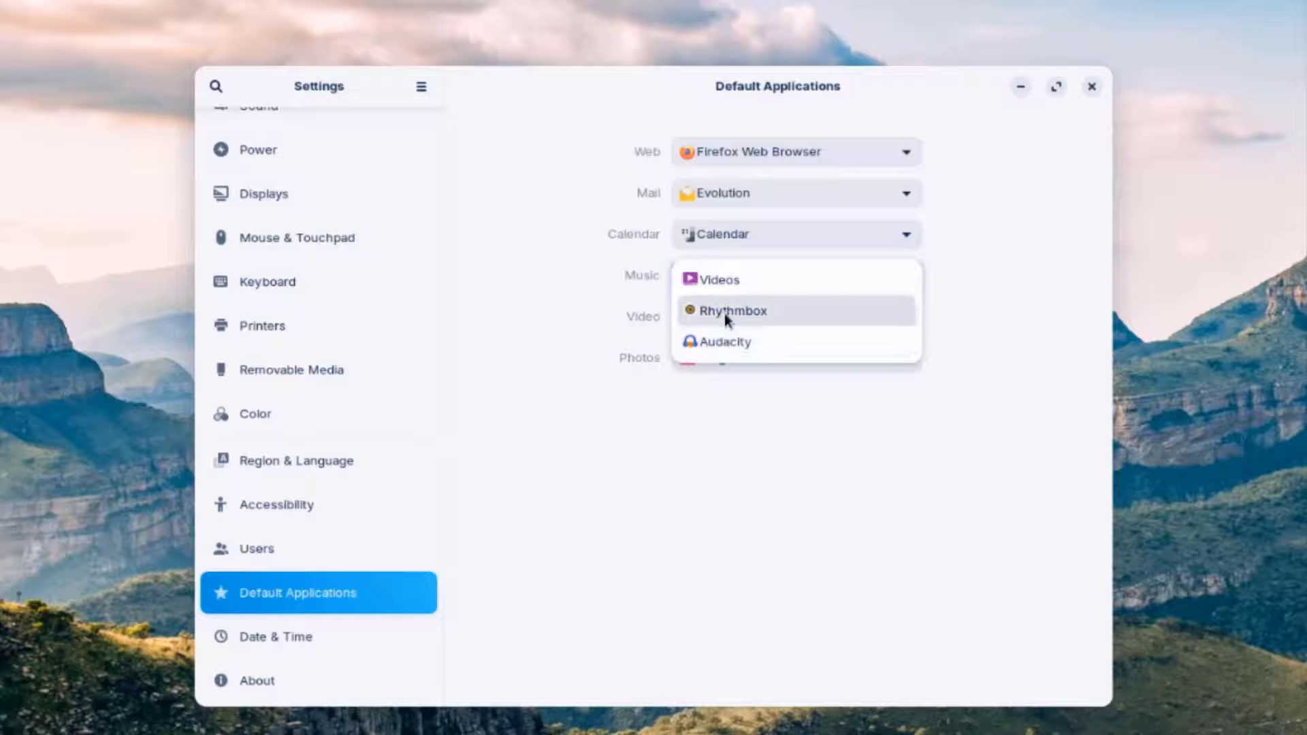
{"action": "left_click", "coordinate": [575, 264]}
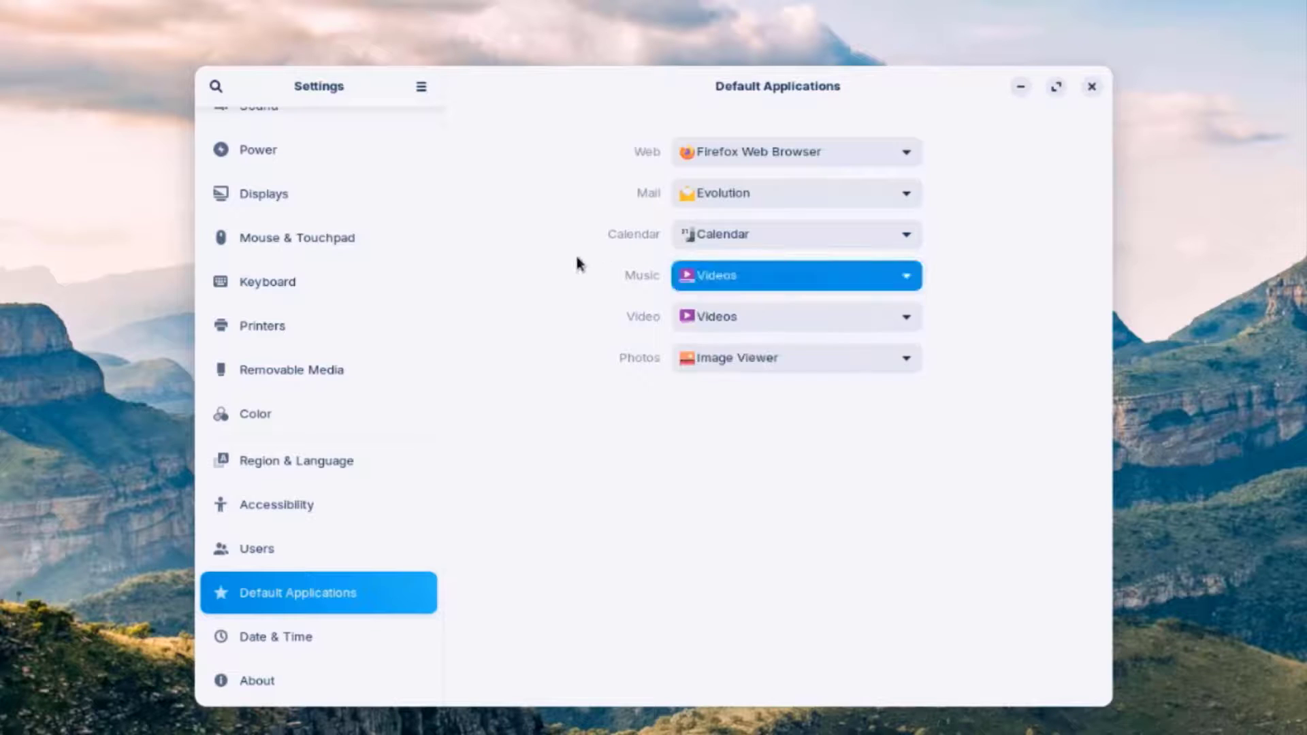
{"action": "left_click", "coordinate": [726, 328]}
{"action": "left_click", "coordinate": [729, 355]}
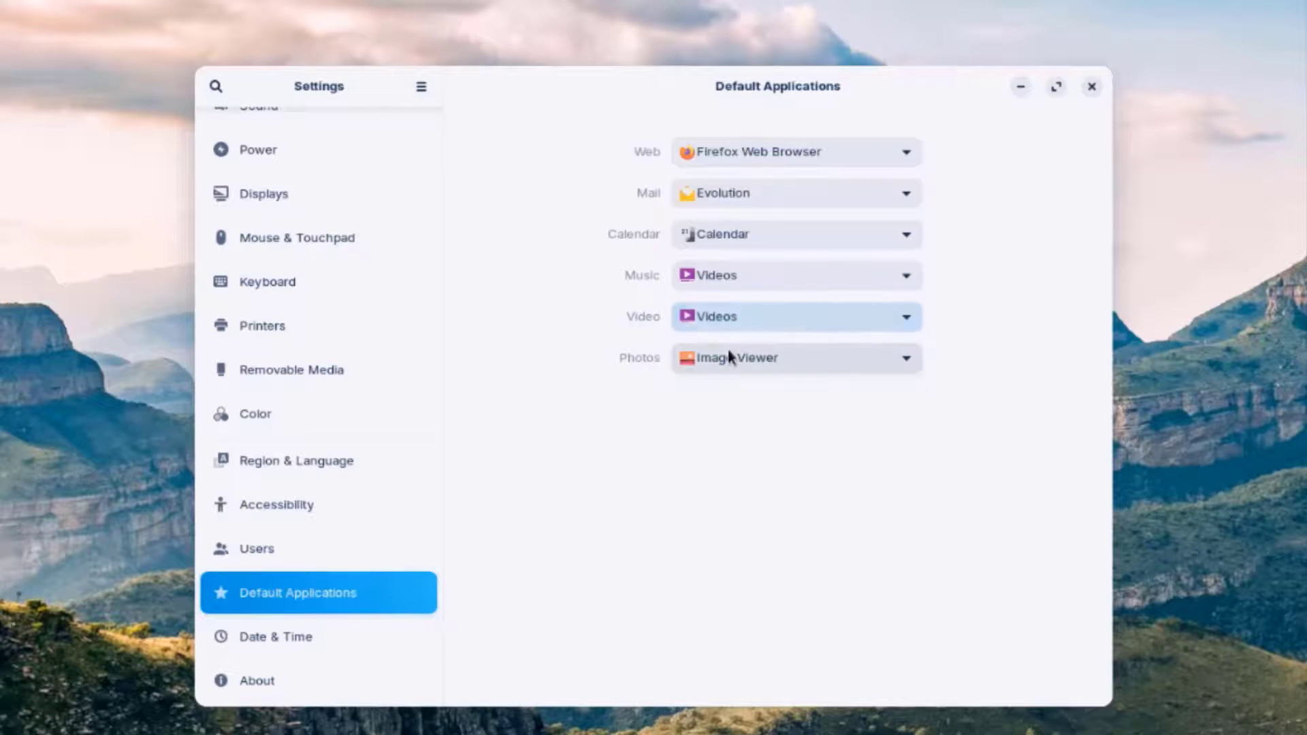
- View Date & Time, then scroll through the About page's system details
{"action": "key", "text": "Down"}
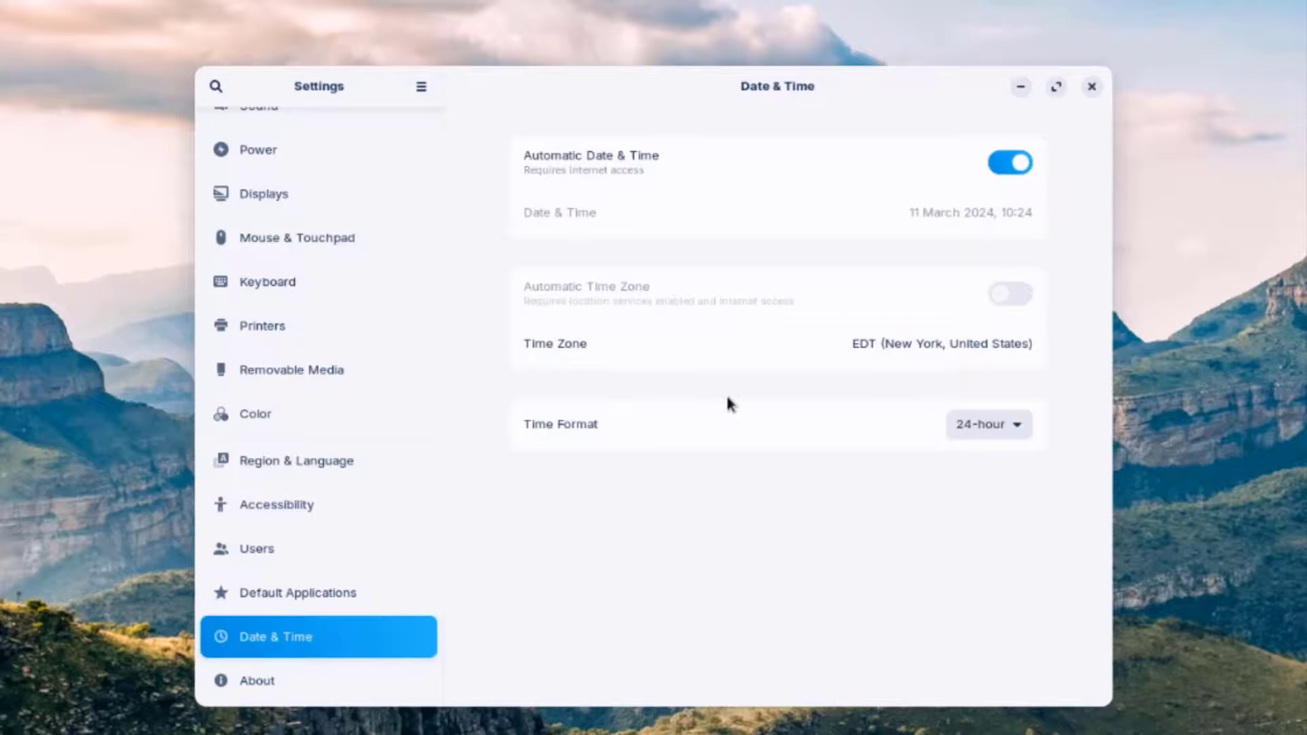
{"action": "left_click", "coordinate": [324, 681]}
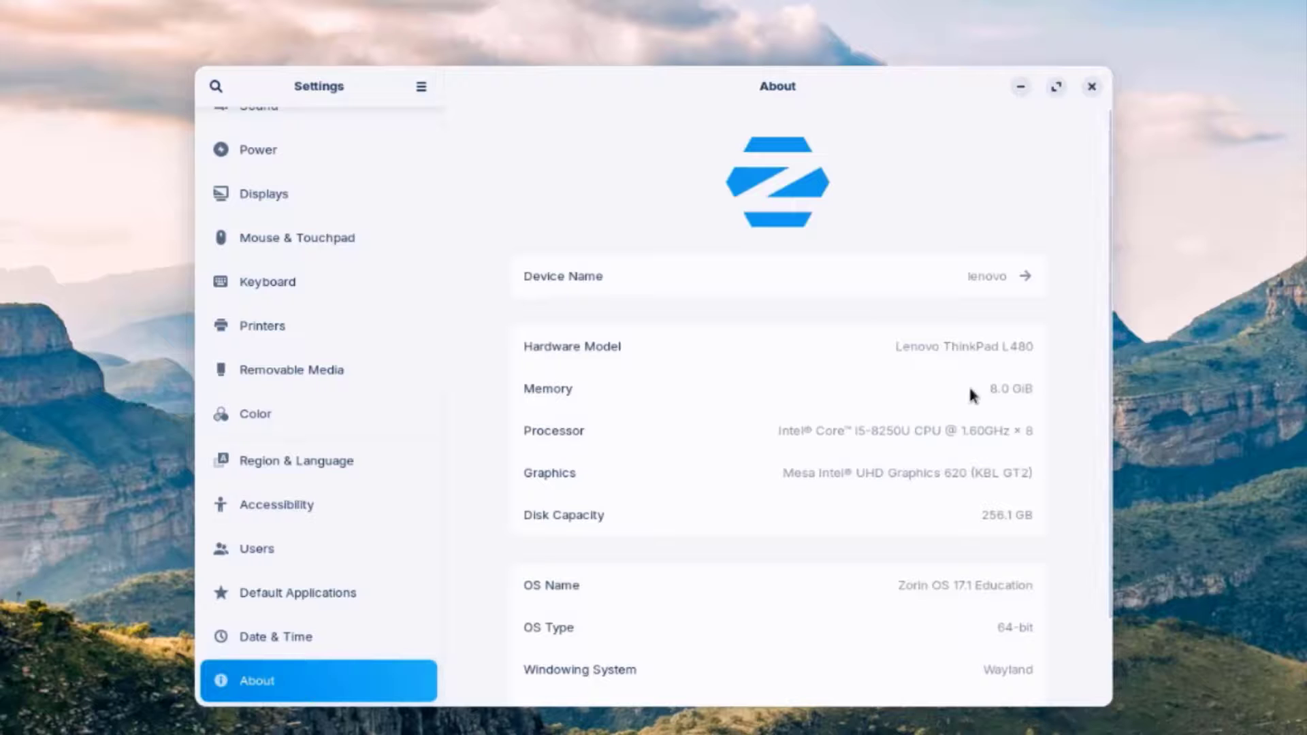
{"action": "scroll", "coordinate": [969, 389], "scroll_direction": "down", "scroll_amount": 2}
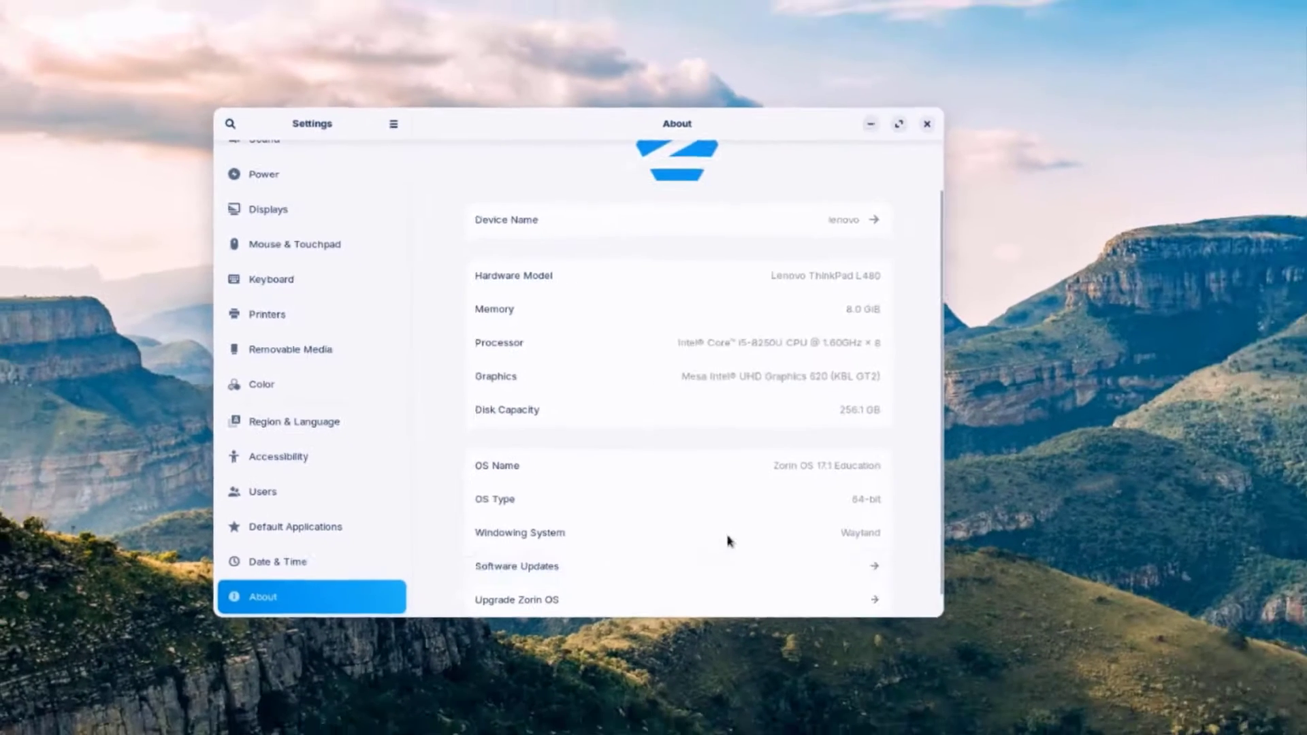
- Close Settings, open Files at the Home folder, centre its window, then close it
{"action": "key", "text": "alt+F4"}
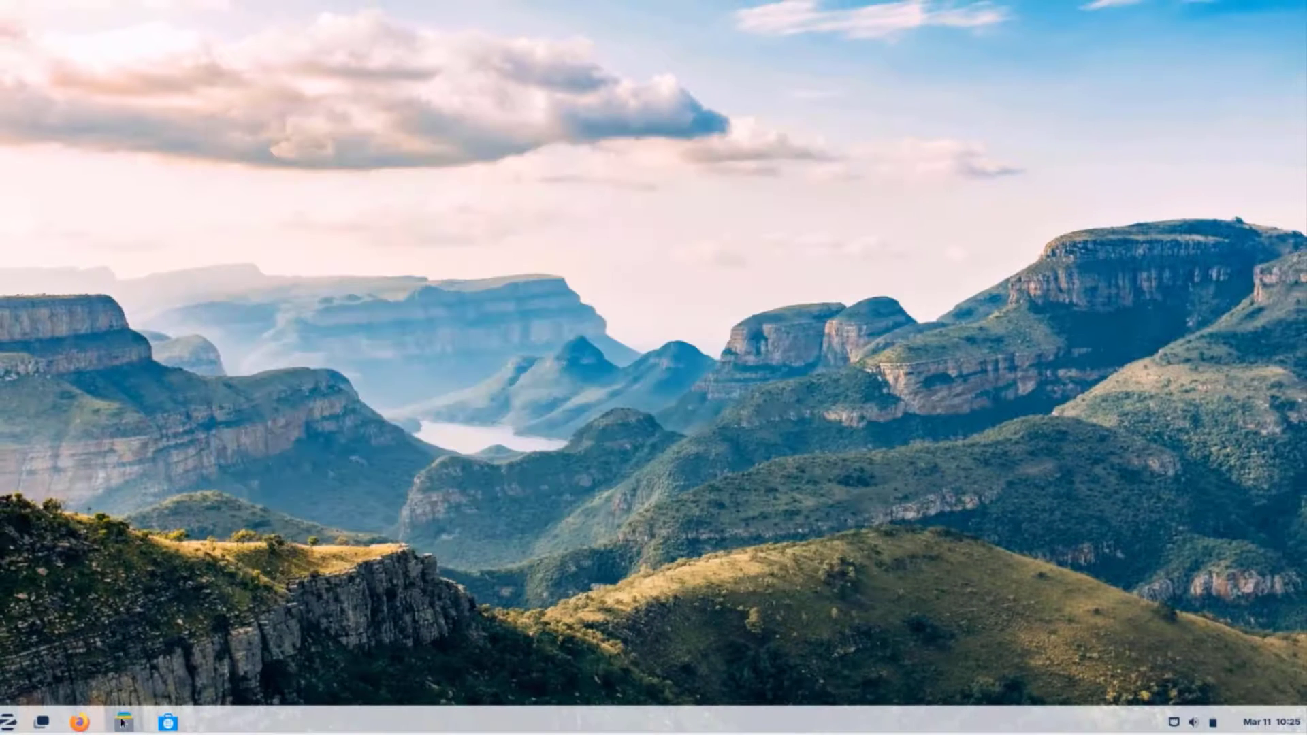
{"action": "left_click", "coordinate": [123, 723]}
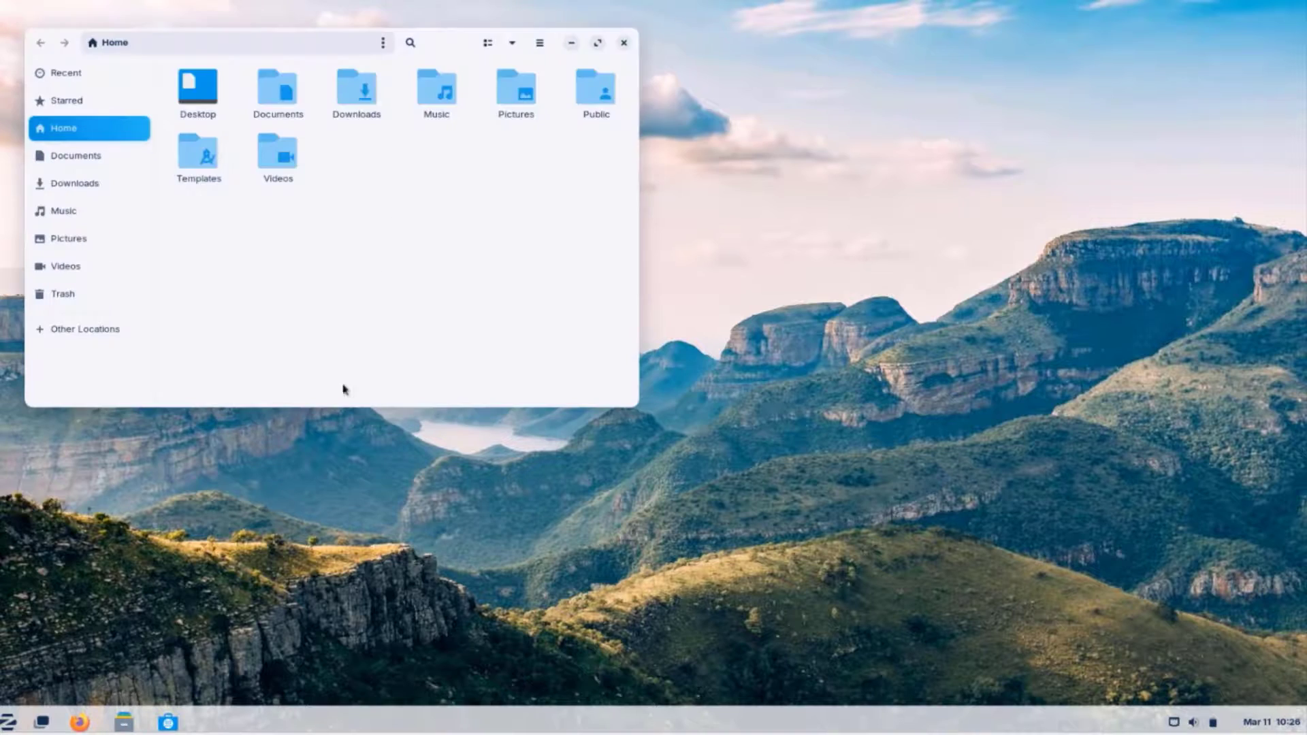
{"action": "left_click_drag", "start_coordinate": [455, 41], "coordinate": [679, 153]}
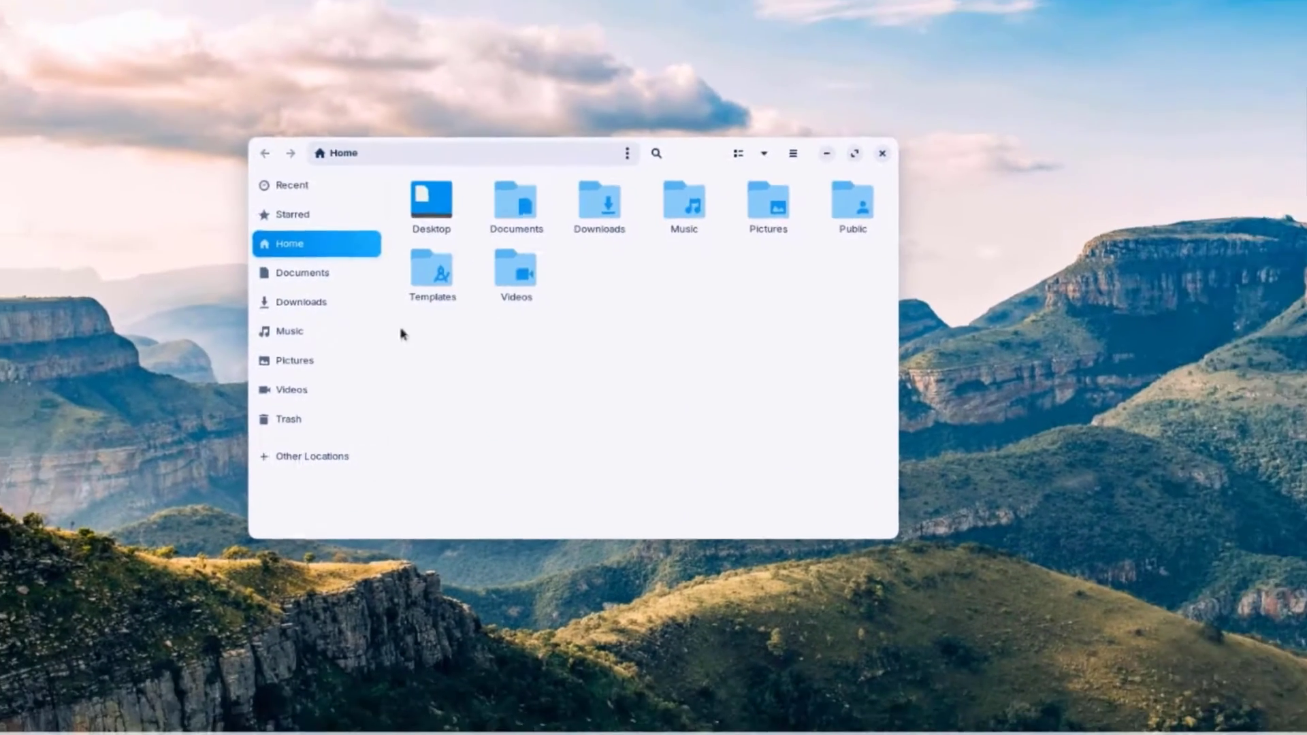
{"action": "key", "text": "alt+F4"}
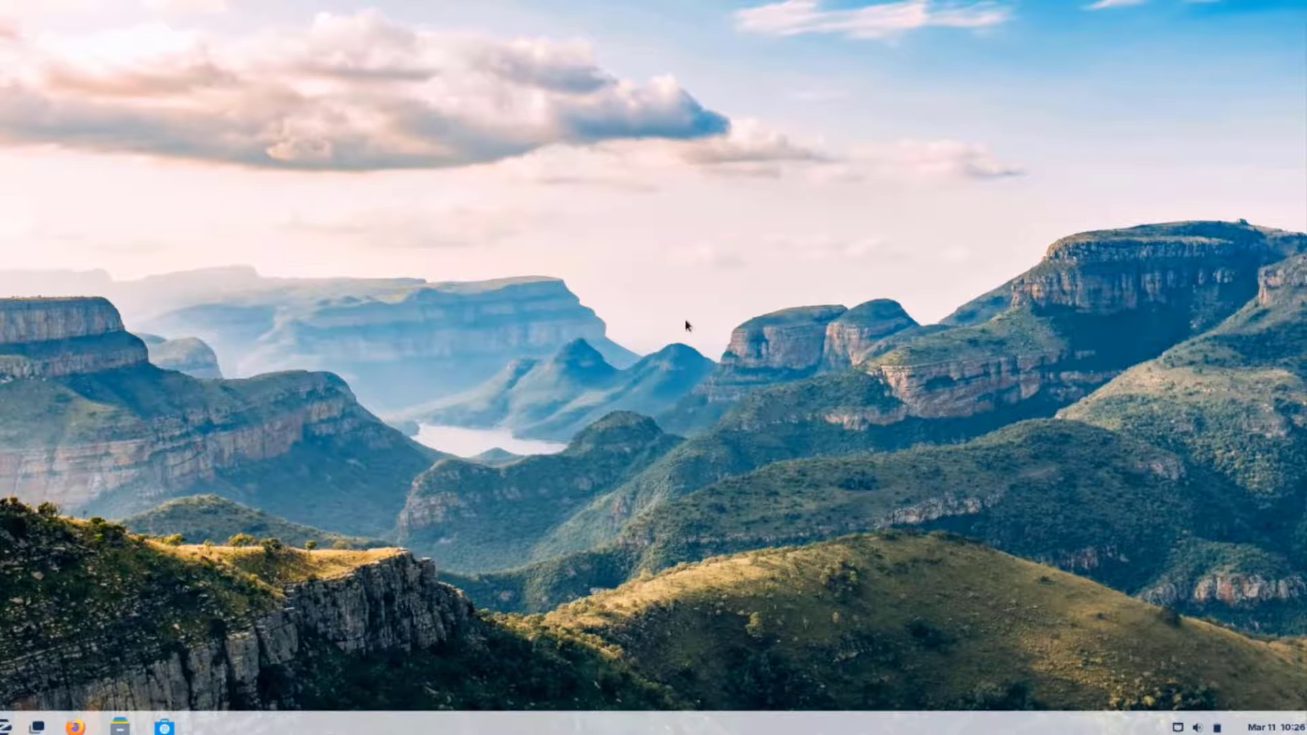
- Browse Software's Installed apps list, check for updates, then open the app search
{"action": "left_click", "coordinate": [648, 99]}
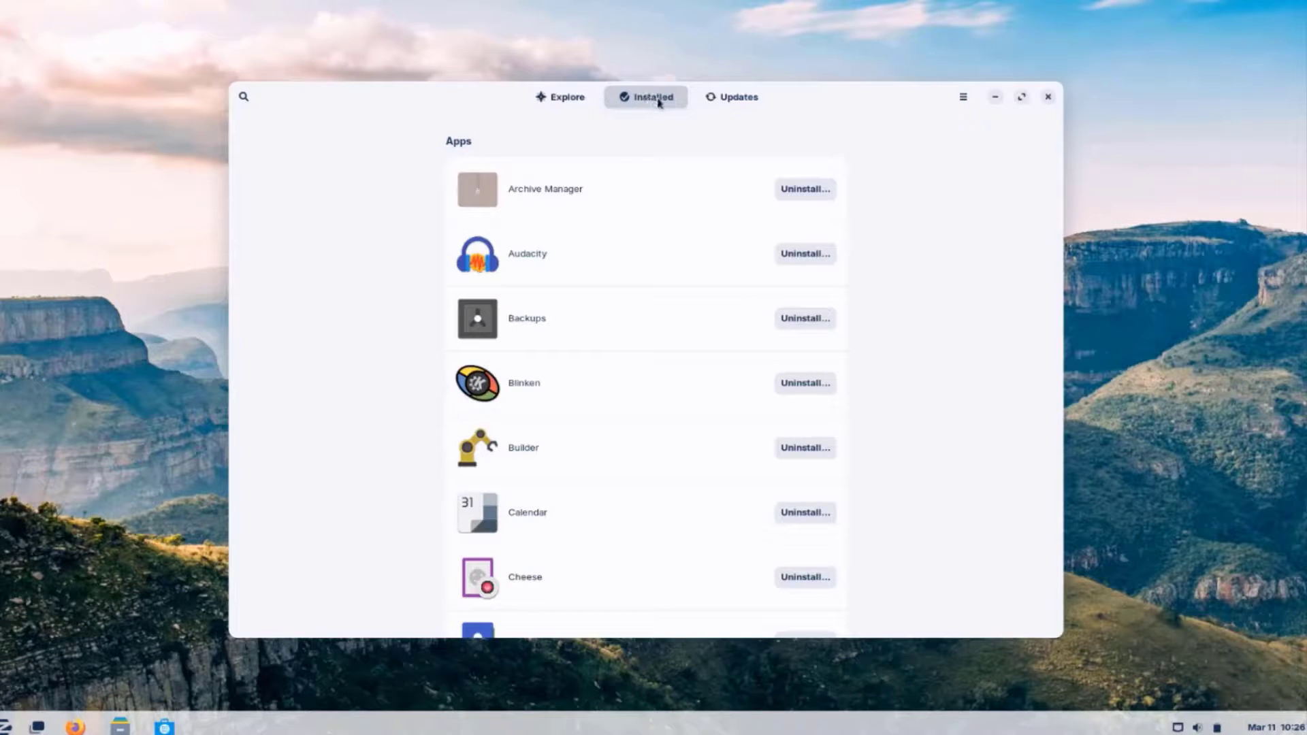
{"action": "left_click", "coordinate": [732, 96]}
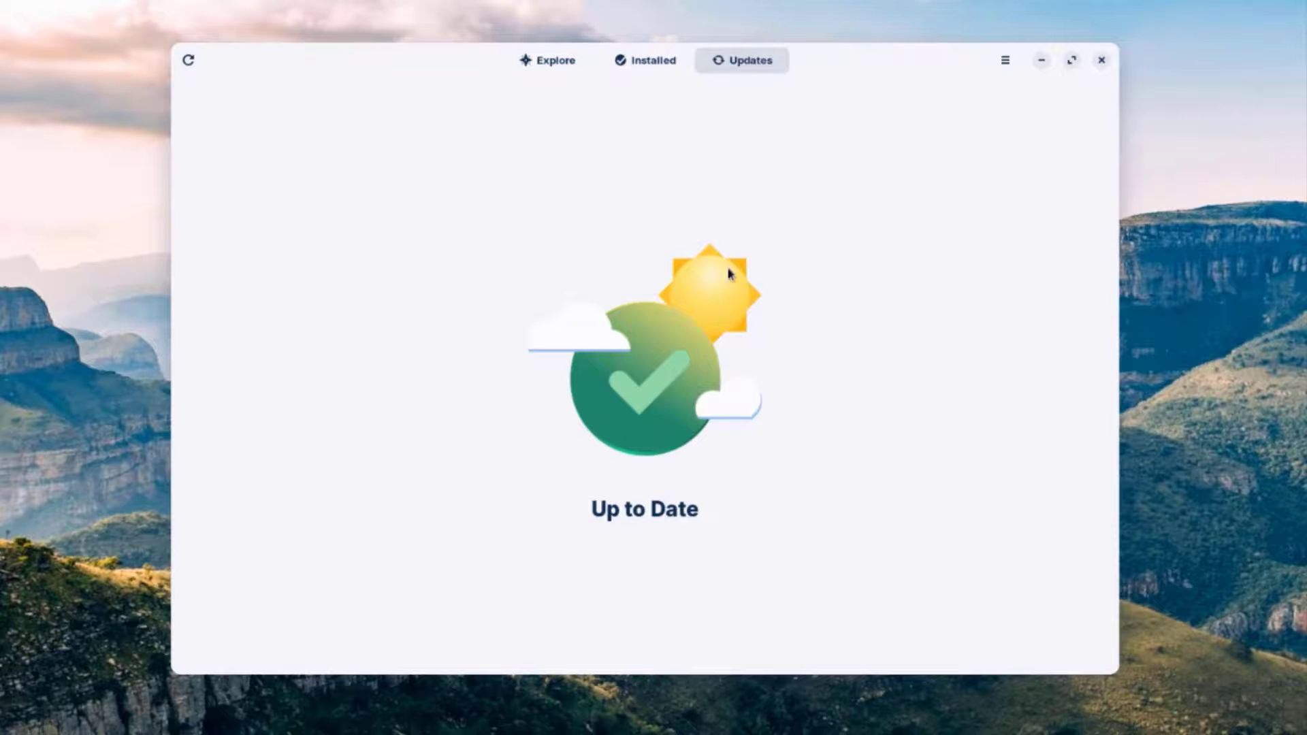
{"action": "left_click", "coordinate": [652, 61]}
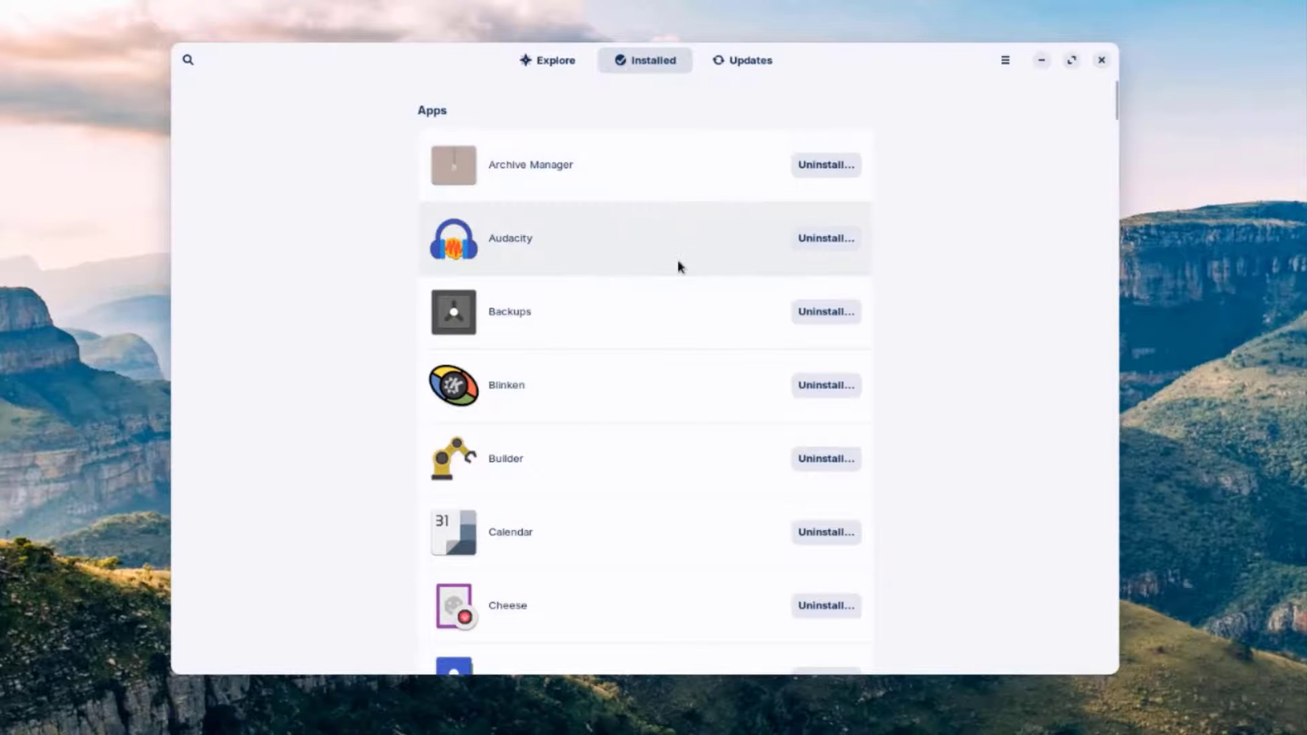
{"action": "scroll", "coordinate": [652, 311], "scroll_direction": "down", "scroll_amount": 3}
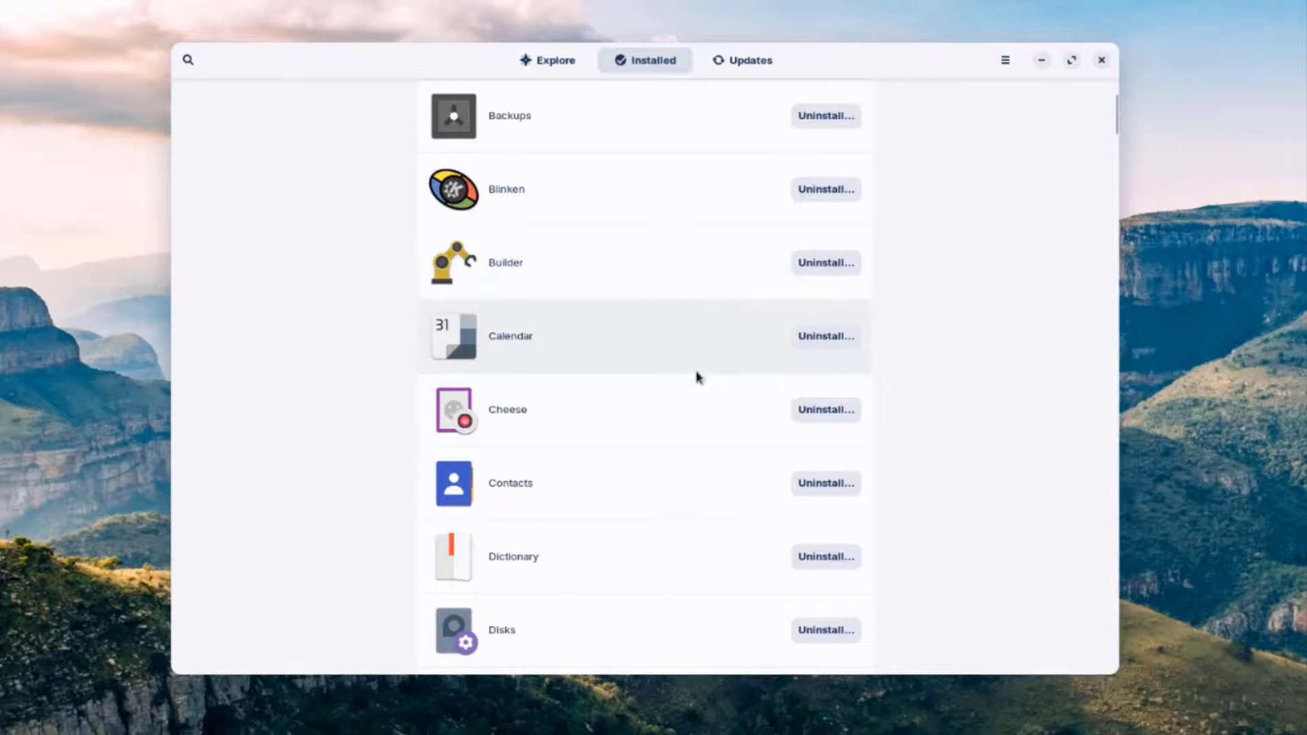
{"action": "scroll", "coordinate": [827, 431], "scroll_direction": "down", "scroll_amount": 2}
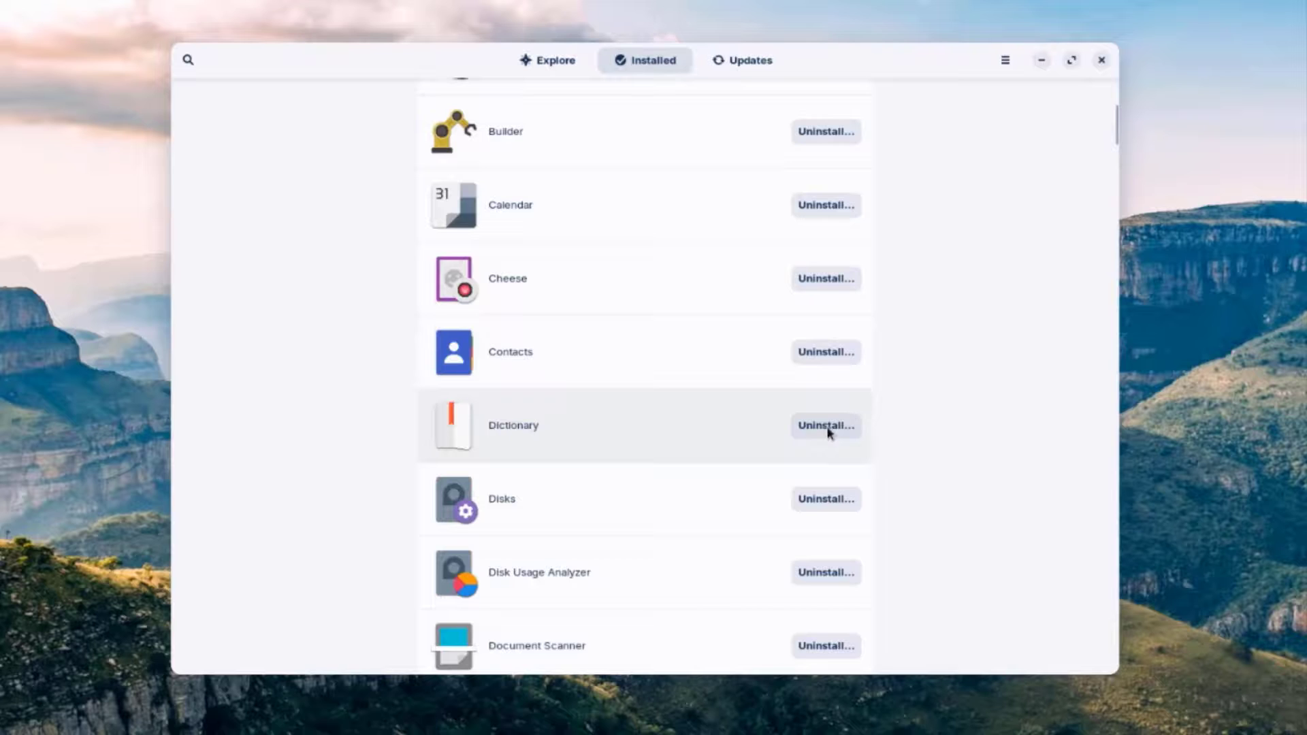
{"action": "scroll", "coordinate": [663, 436], "scroll_direction": "down", "scroll_amount": 15}
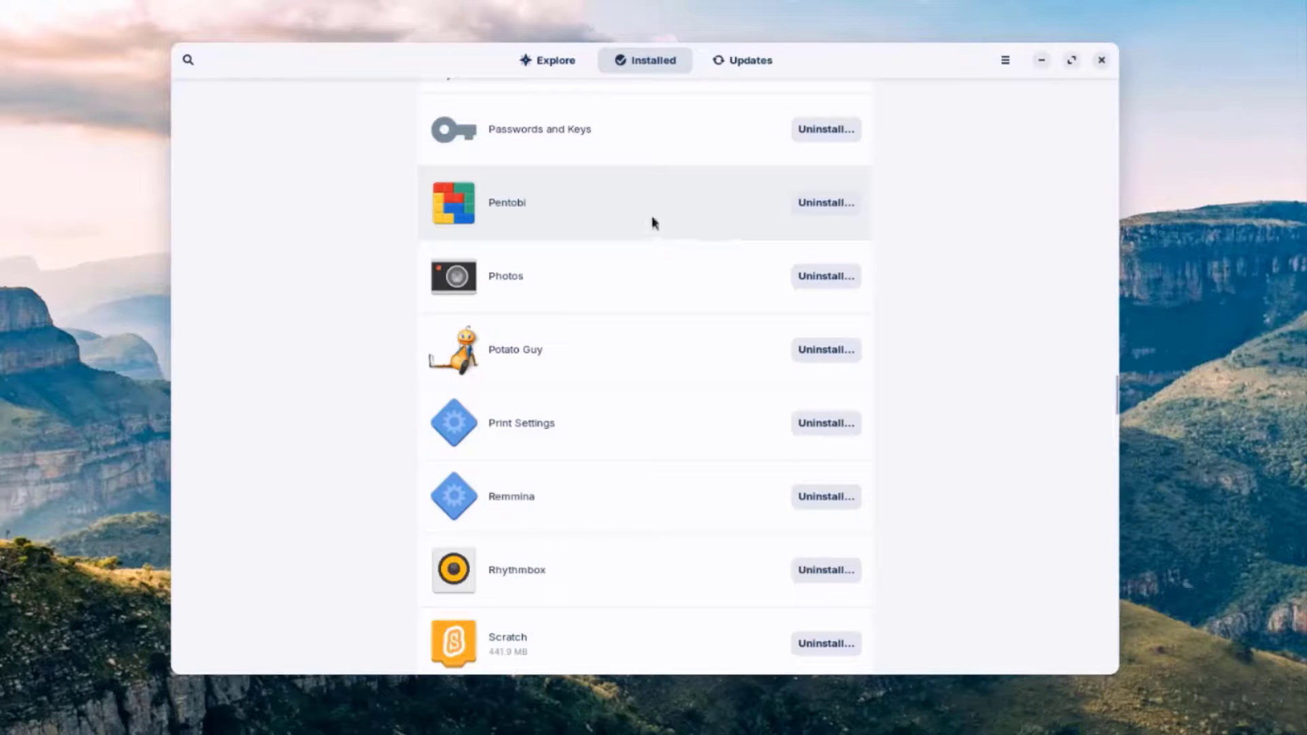
{"action": "left_click", "coordinate": [188, 60]}
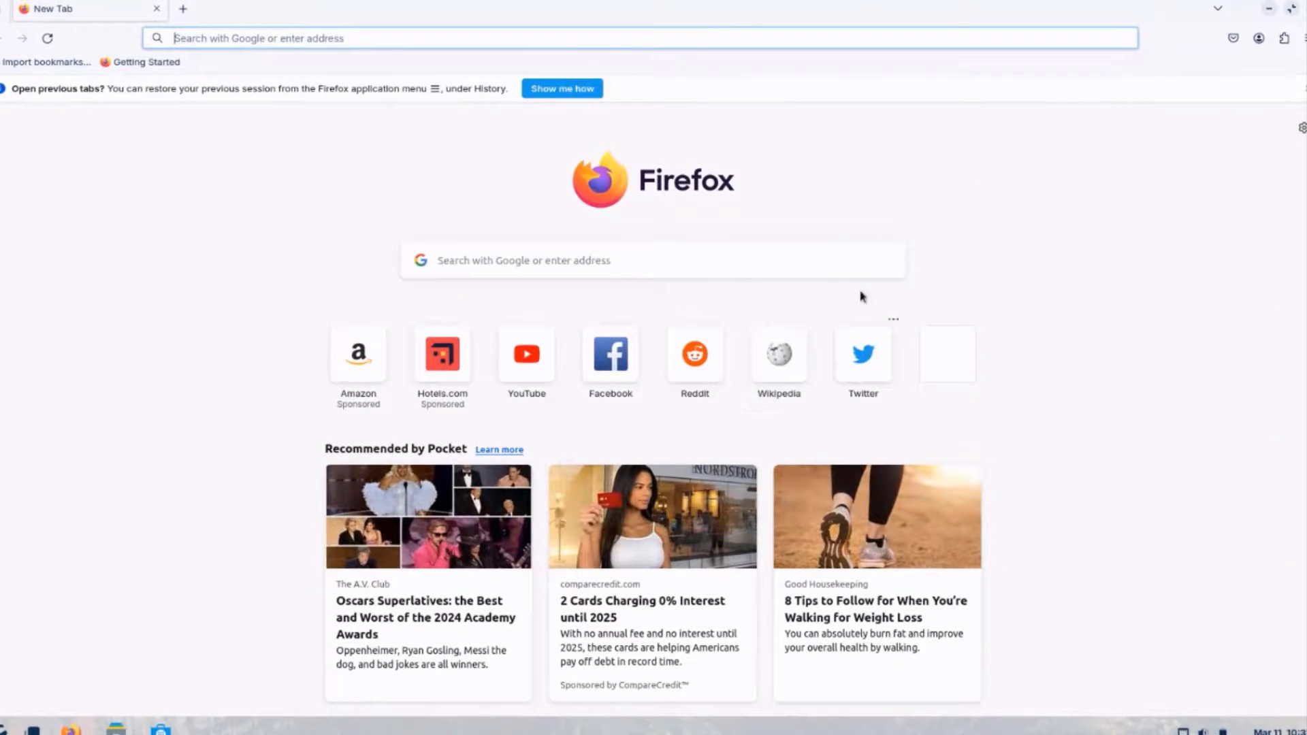
- Search Google for 'chrome download'
{"action": "left_click", "coordinate": [639, 251]}
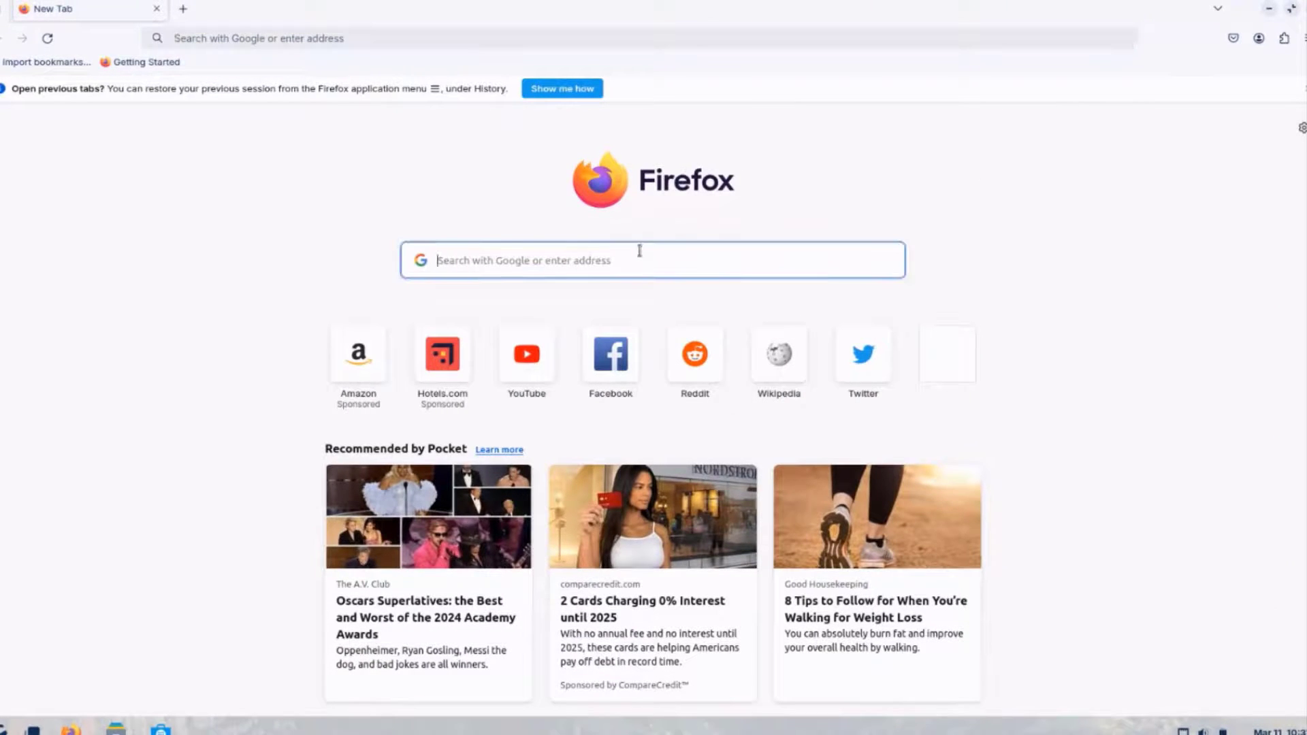
{"action": "type", "text": "chrome do"}
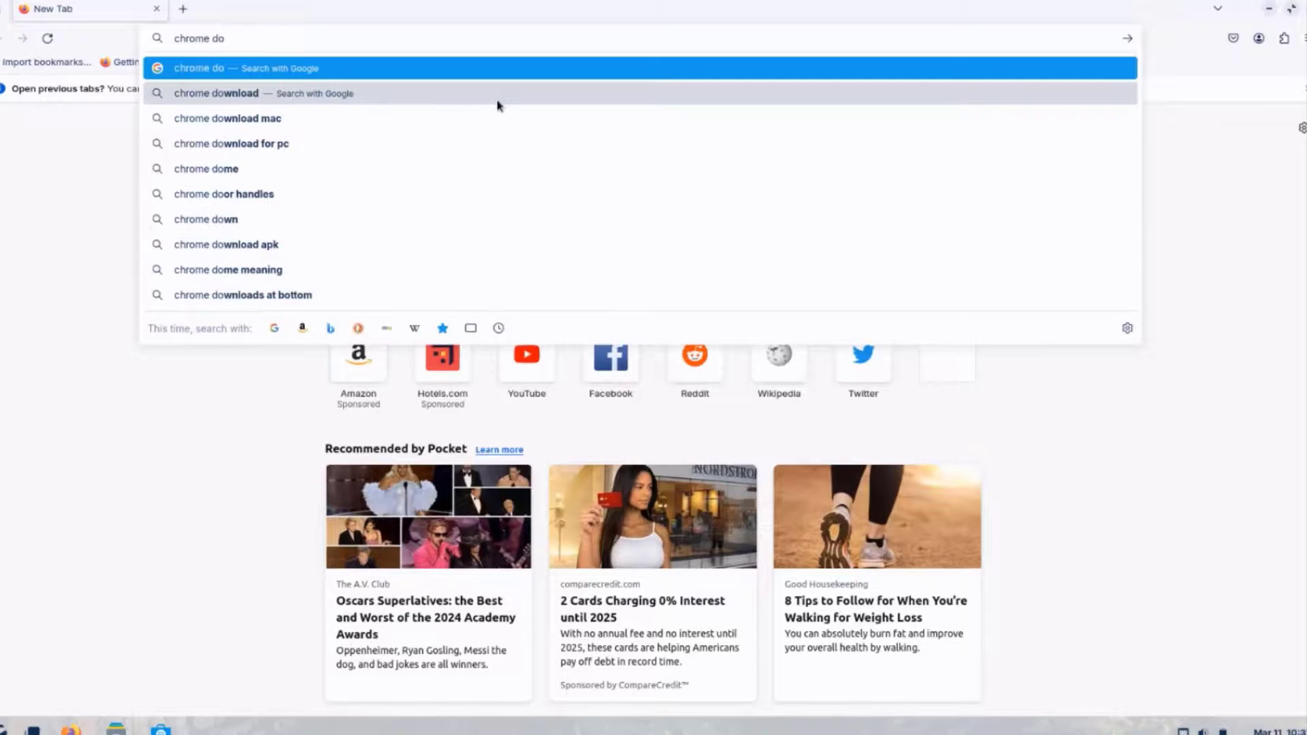
{"action": "left_click", "coordinate": [496, 101]}
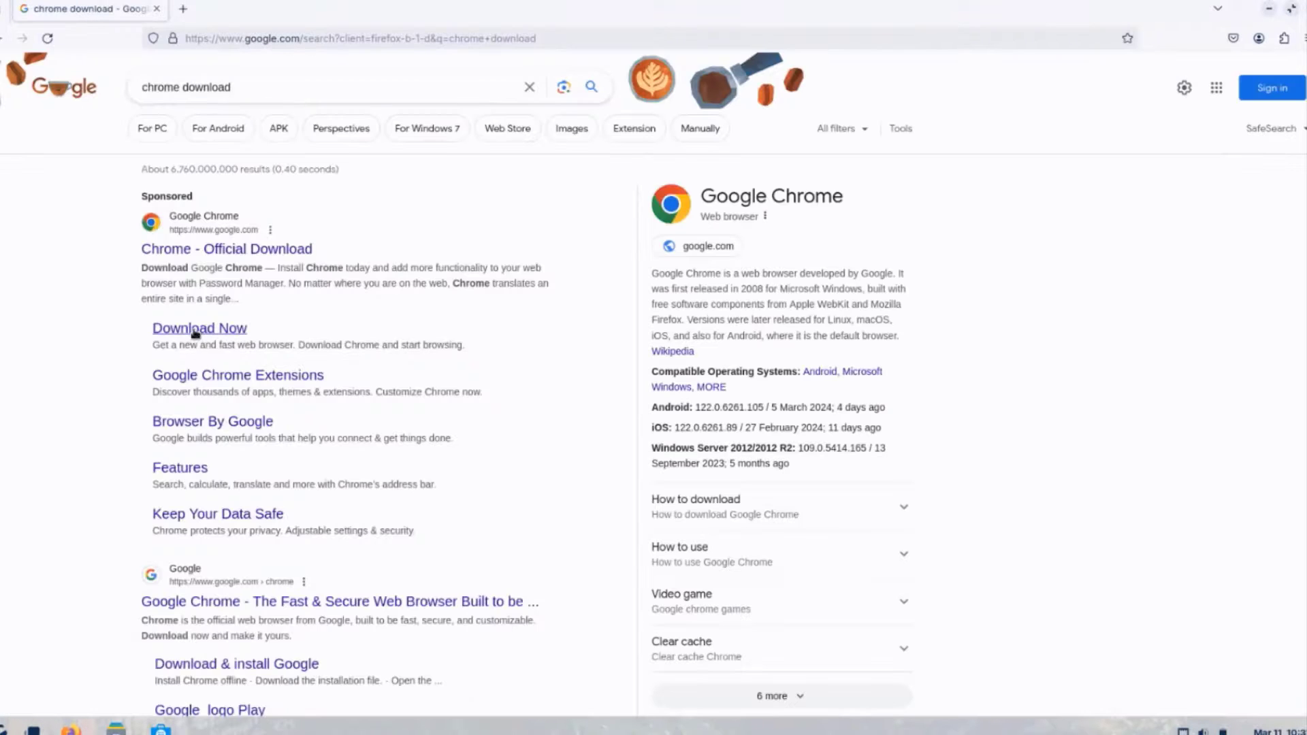
- Download the 64-bit .deb Google Chrome package, accepting the terms, and open the downloaded file
{"action": "left_click", "coordinate": [196, 332]}
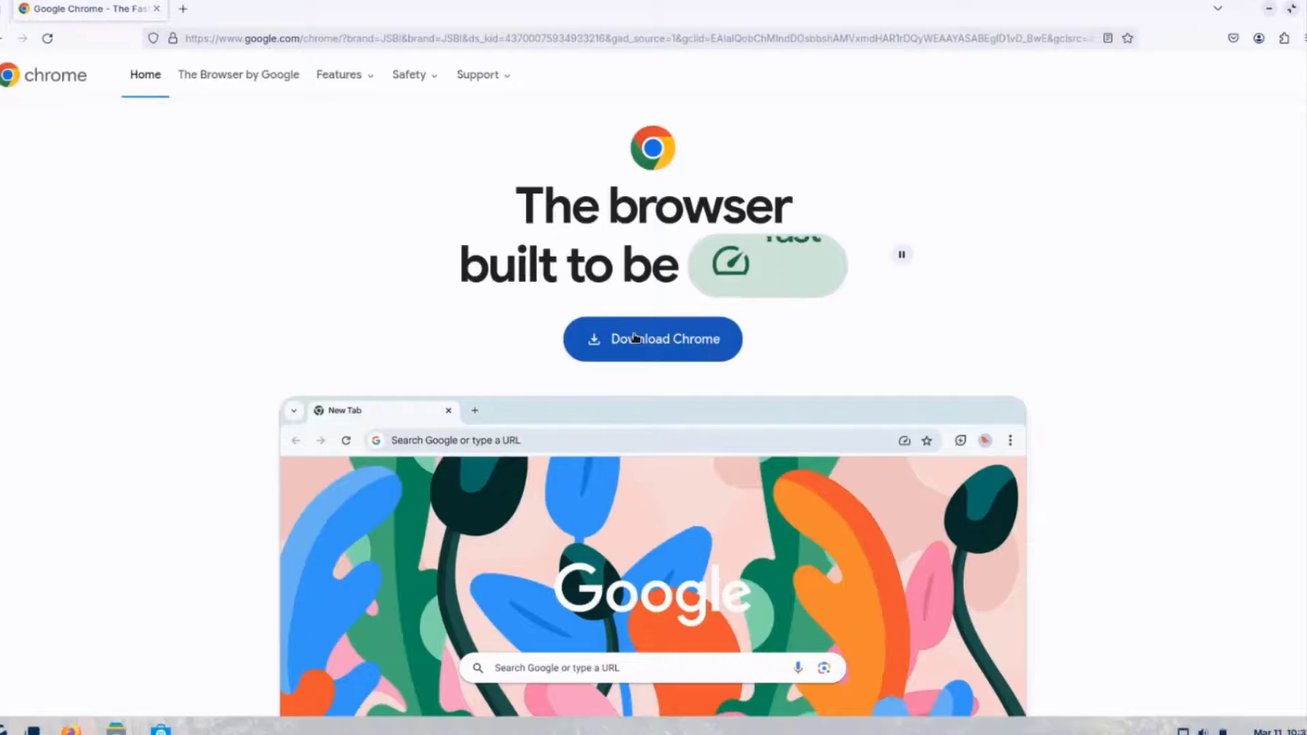
{"action": "left_click", "coordinate": [633, 339]}
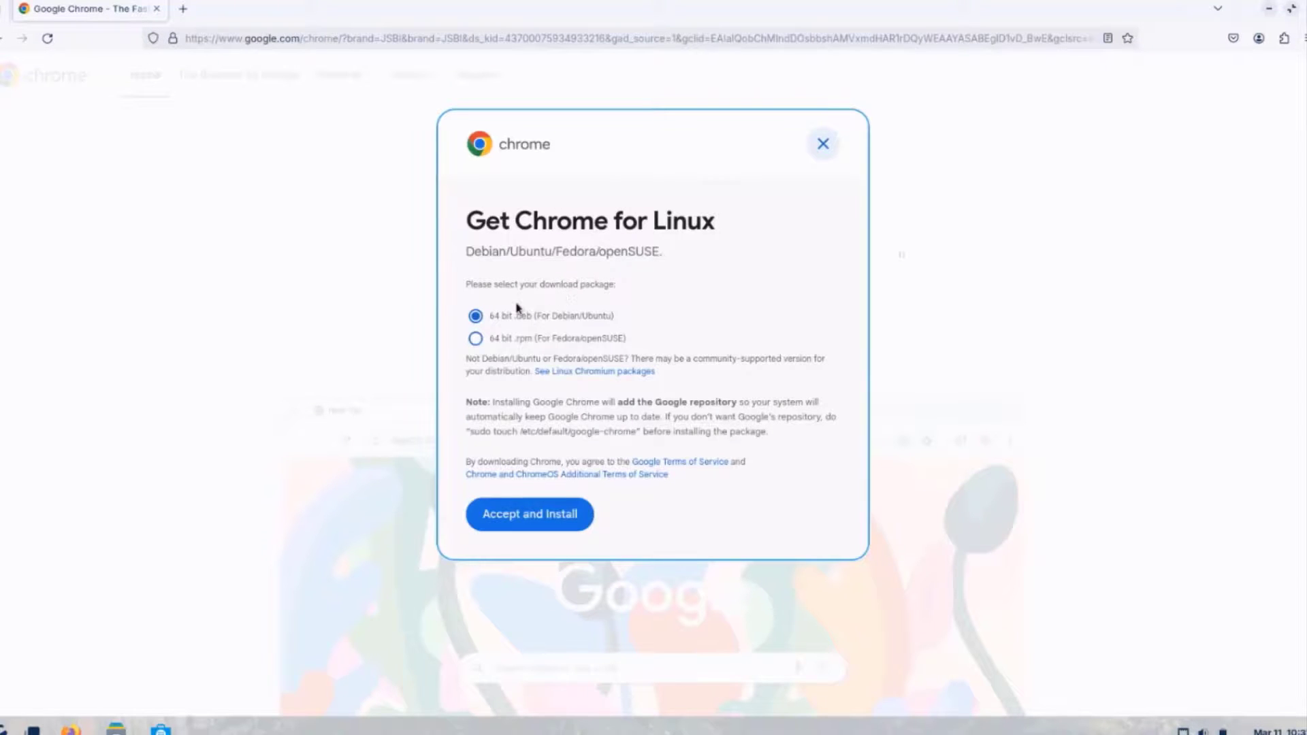
{"action": "left_click", "coordinate": [539, 515]}
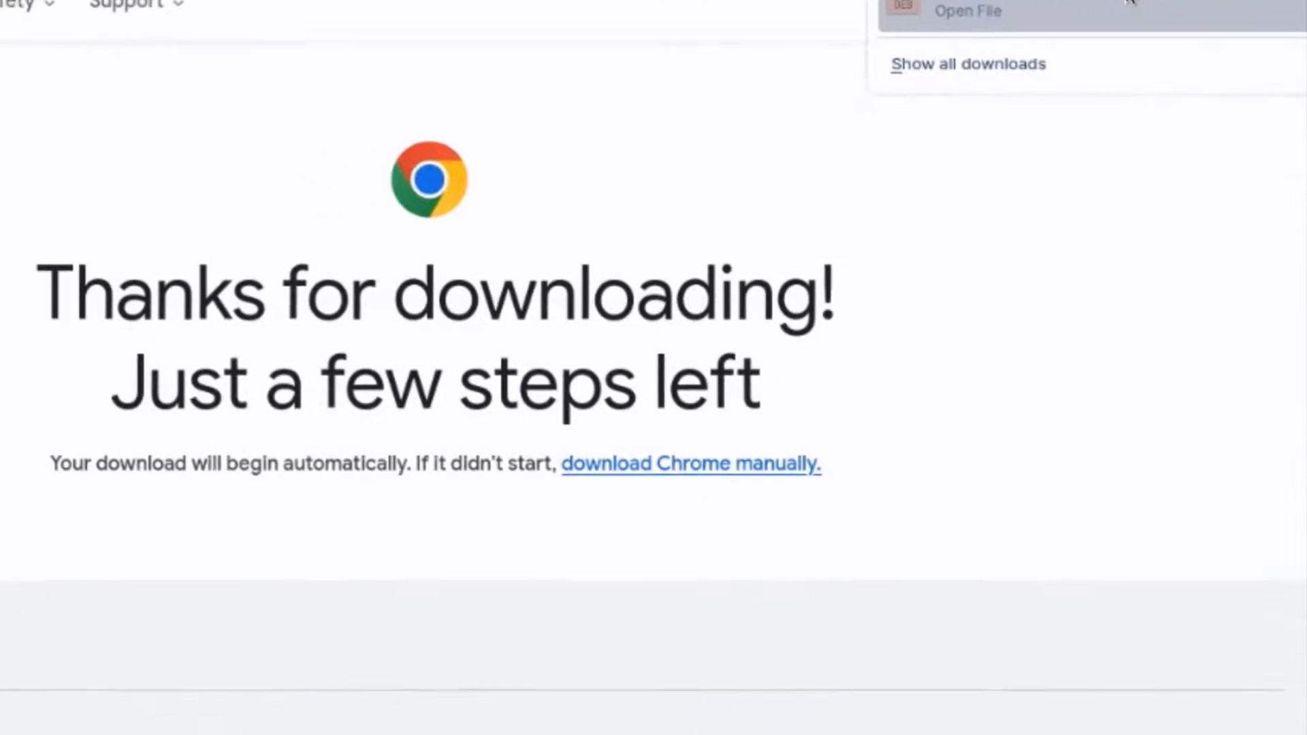
{"action": "left_click", "coordinate": [939, 101]}
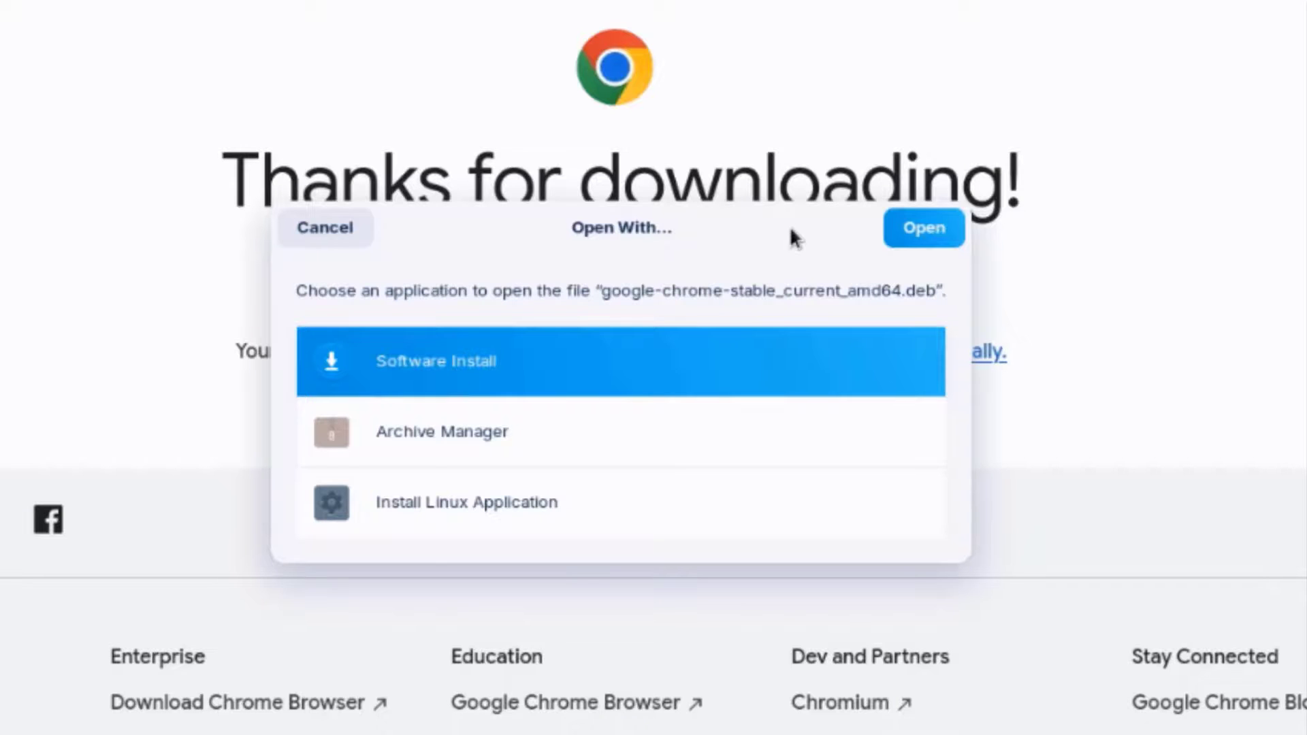
- Install google-chrome-stable through Software Install, authenticating with the account password, then launch Google Chrome
{"action": "left_click", "coordinate": [911, 227]}
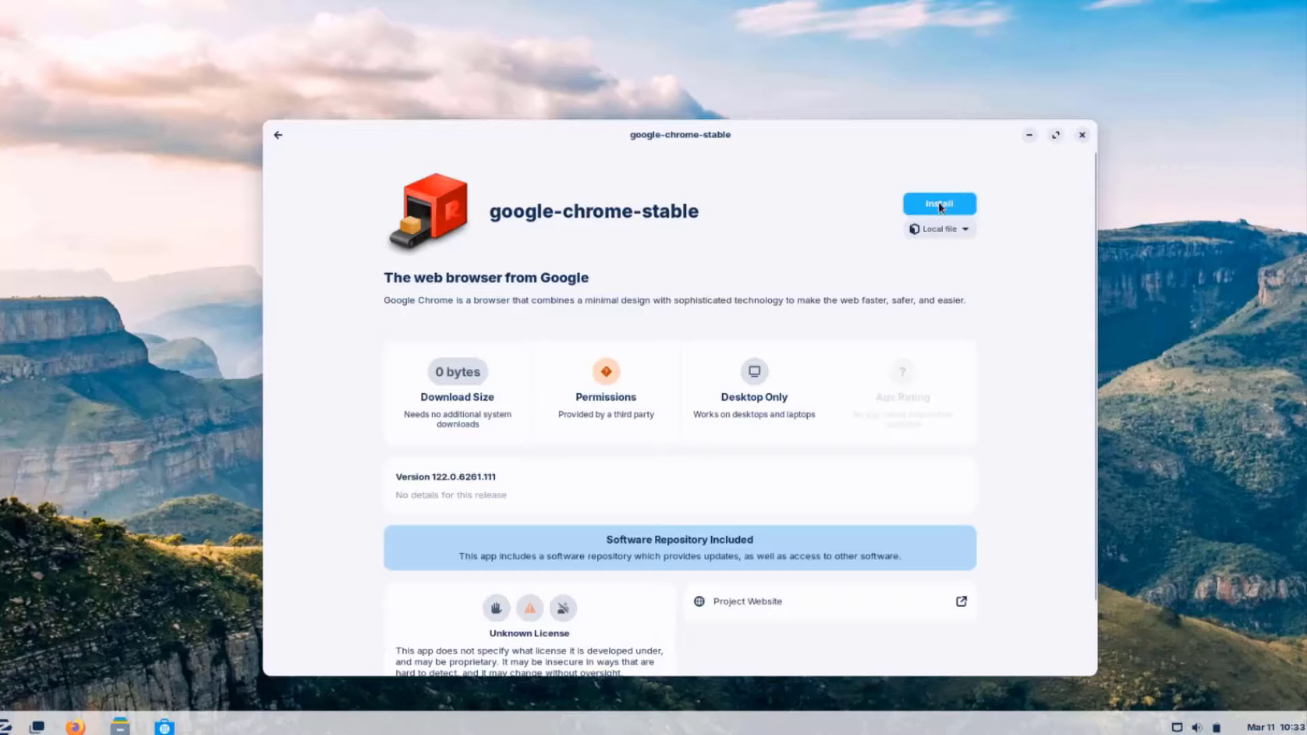
{"action": "left_click", "coordinate": [939, 204]}
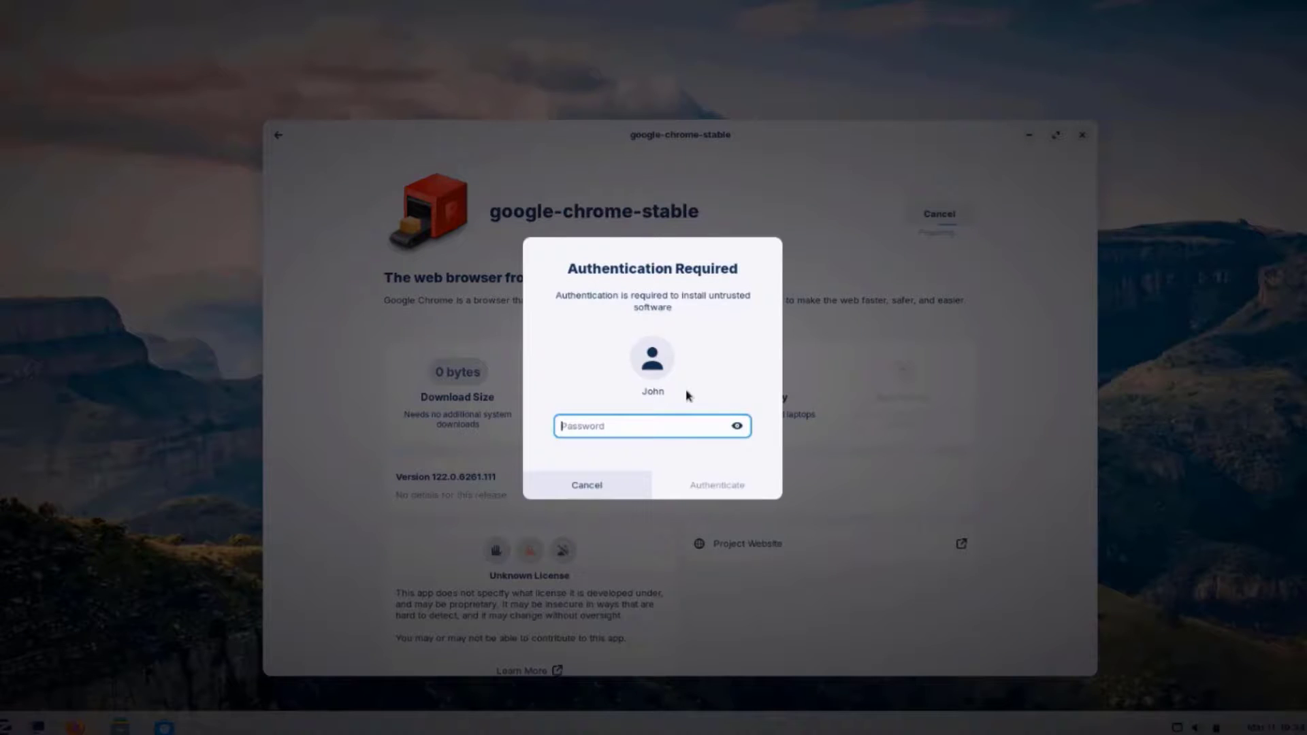
{"action": "type", "text": "p"}
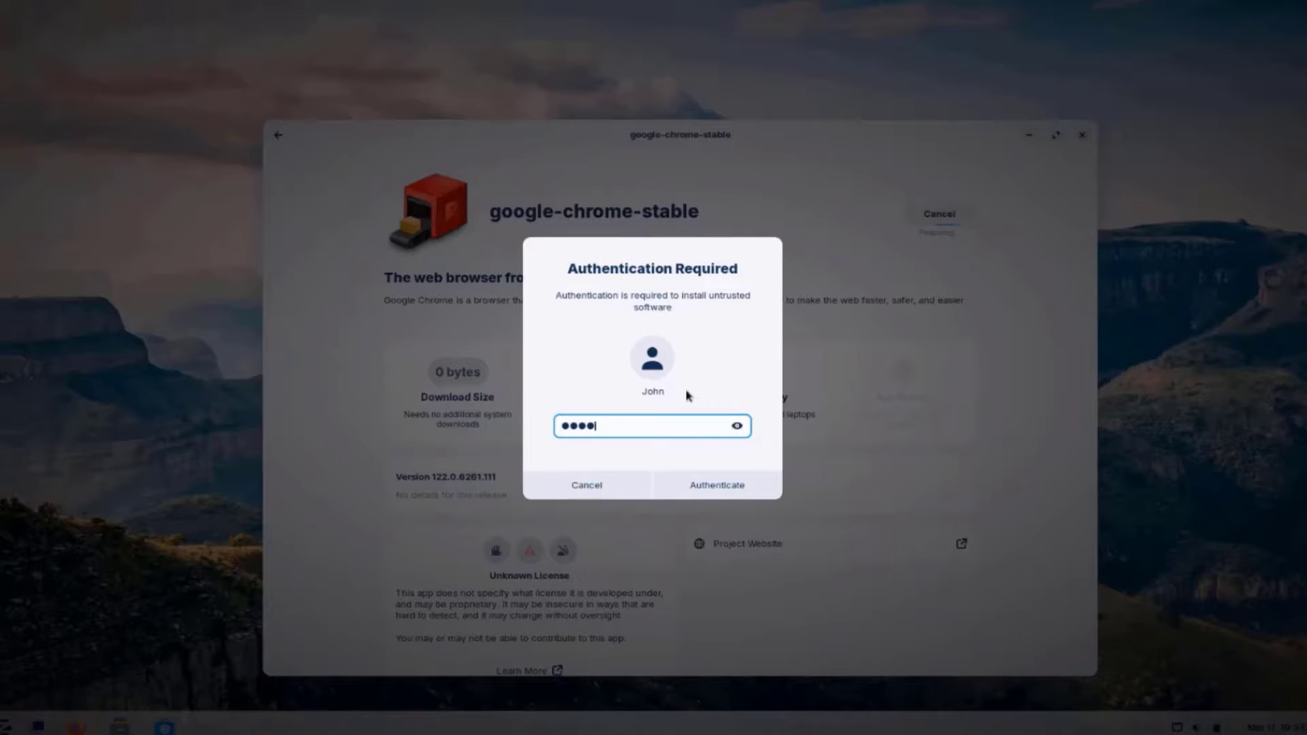
{"action": "left_click", "coordinate": [721, 482]}
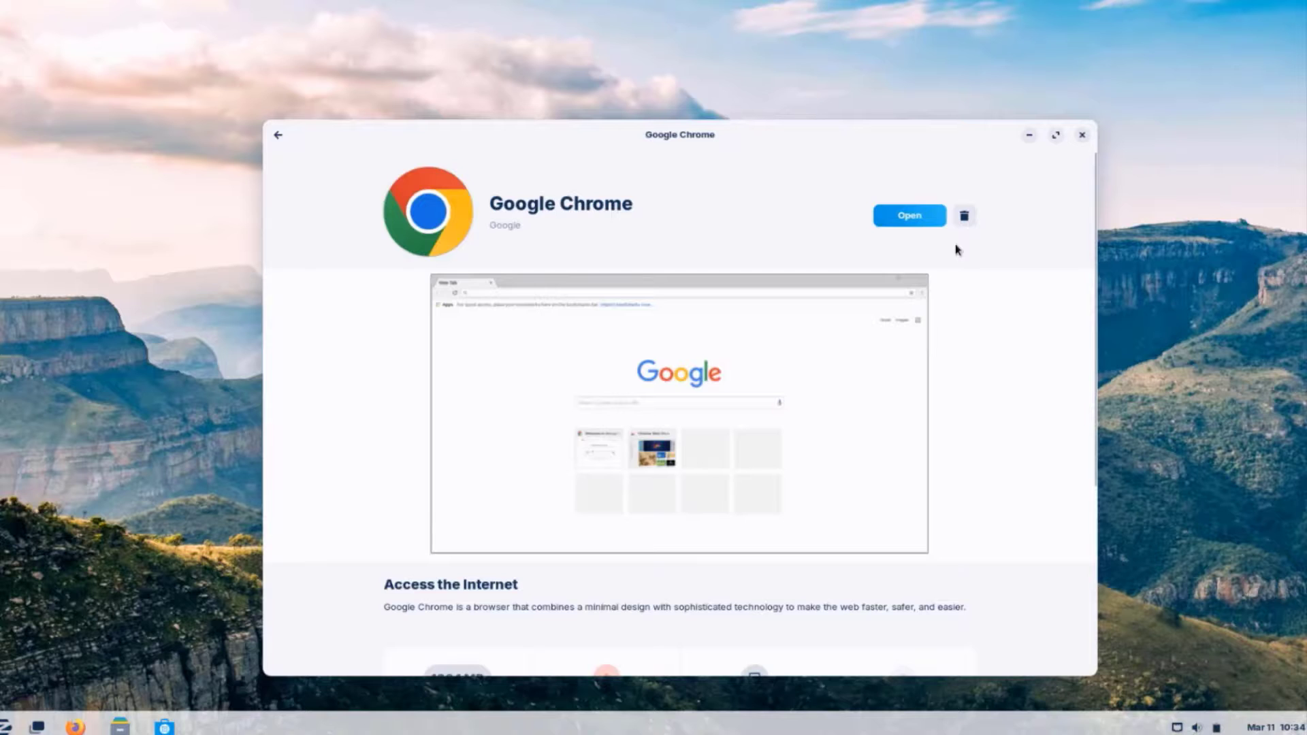
{"action": "left_click", "coordinate": [920, 217]}
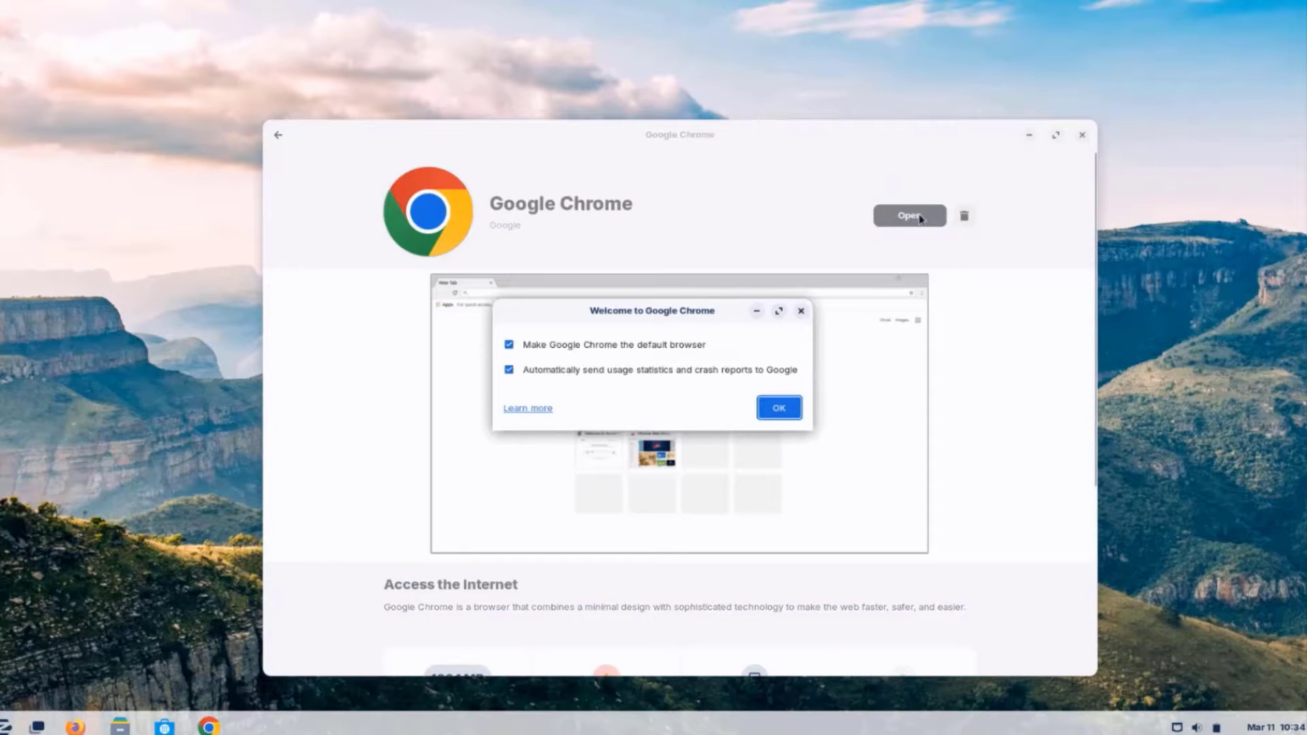
- Accept Chrome's welcome options, close the Software window, maximize Chrome and skip sign-in
{"action": "left_click", "coordinate": [780, 415]}
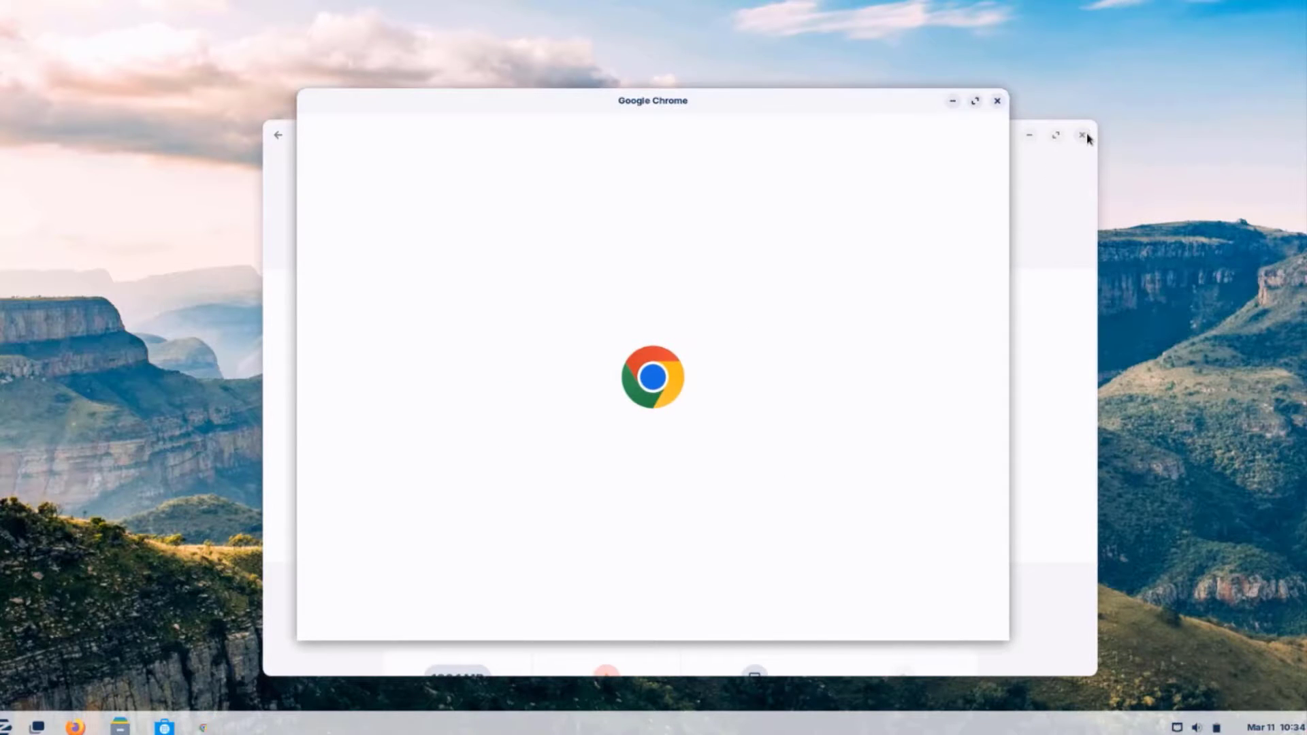
{"action": "left_click", "coordinate": [1082, 134]}
{"action": "left_click", "coordinate": [974, 101]}
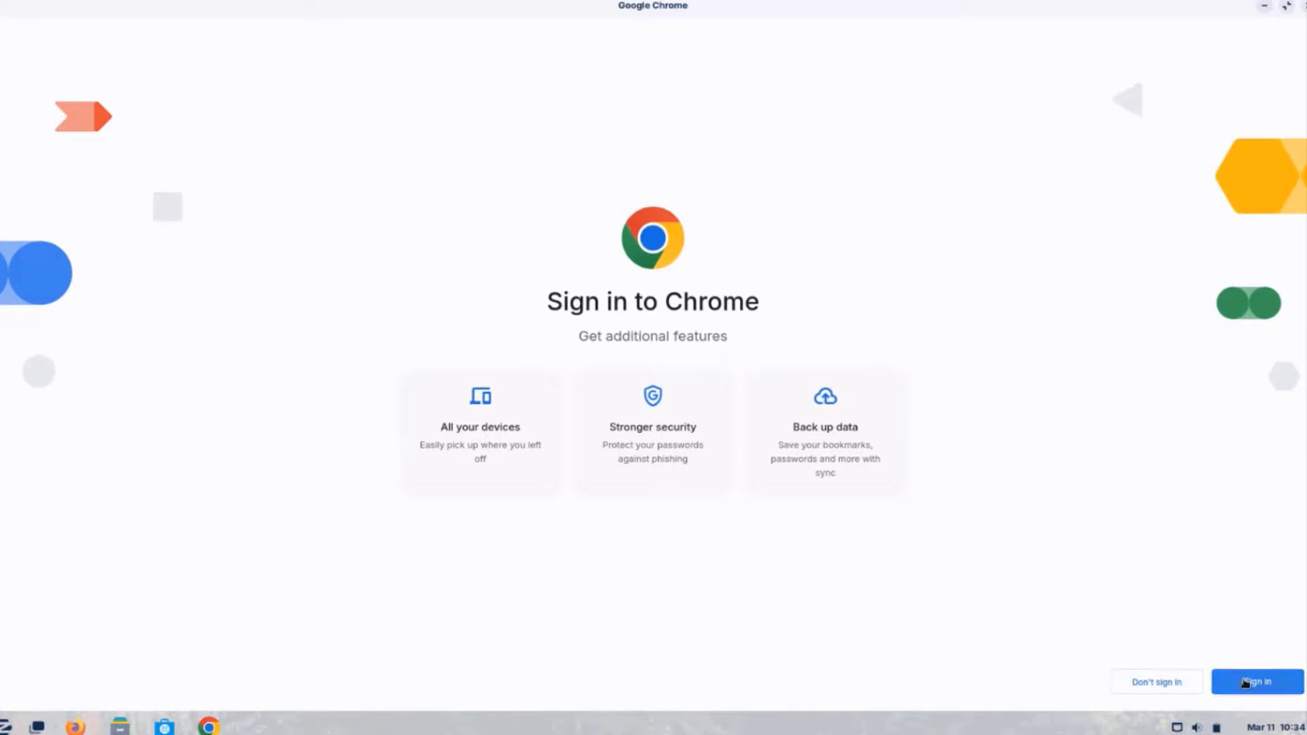
{"action": "left_click", "coordinate": [1203, 684]}
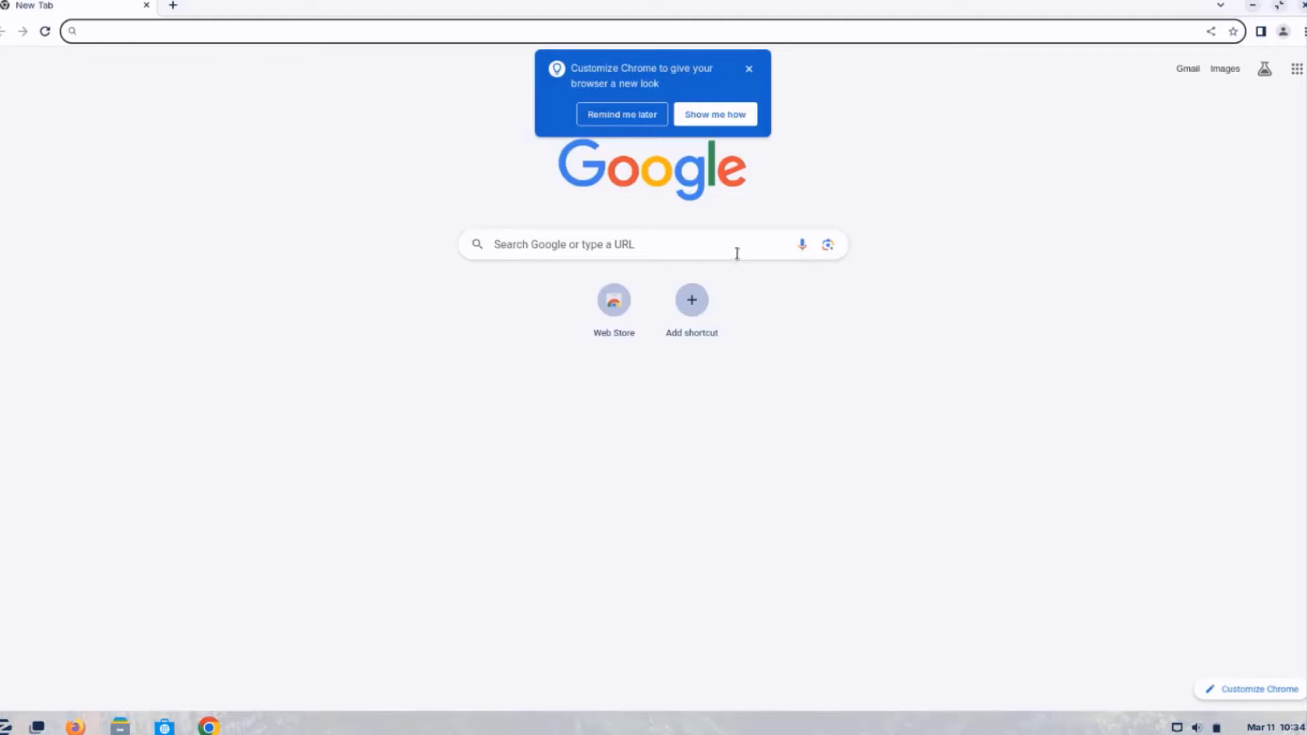
- Dismiss the Customize Chrome tip on the New Tab page and close Google Chrome
{"action": "left_click", "coordinate": [735, 254]}
{"action": "left_click", "coordinate": [960, 231]}
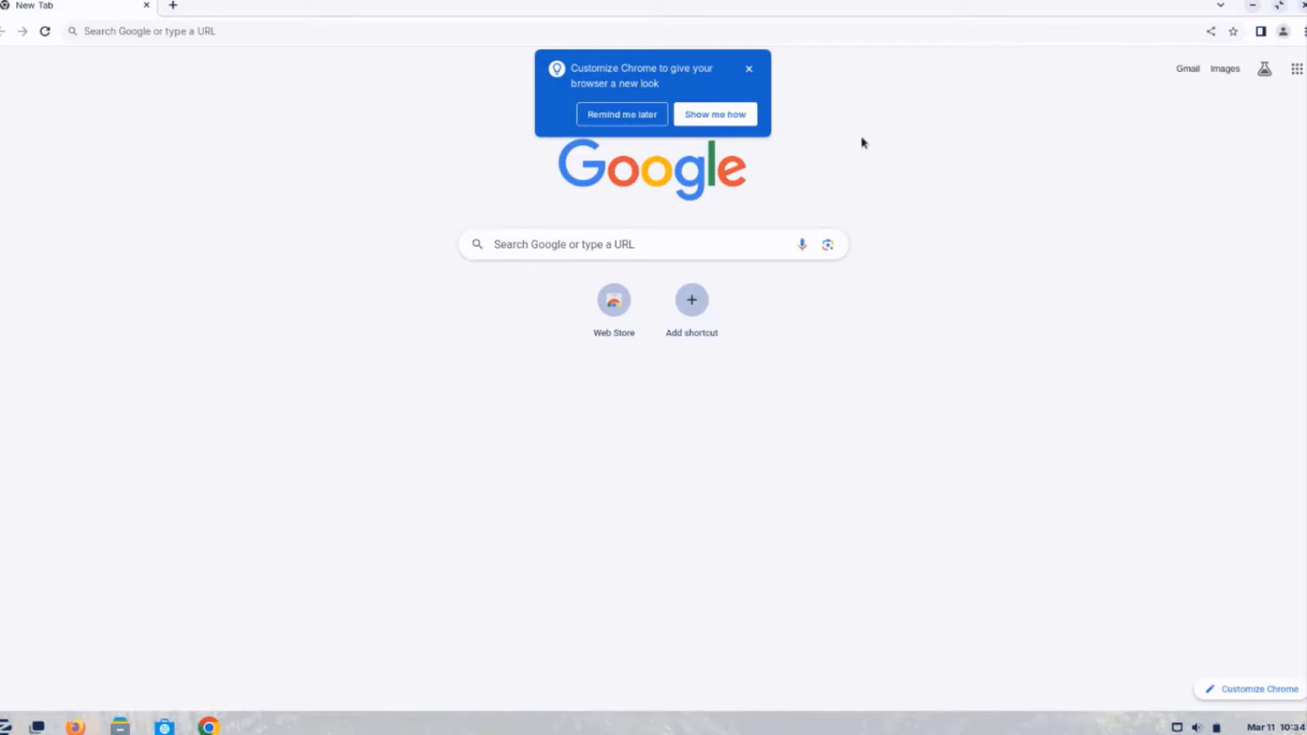
{"action": "left_click", "coordinate": [748, 71]}
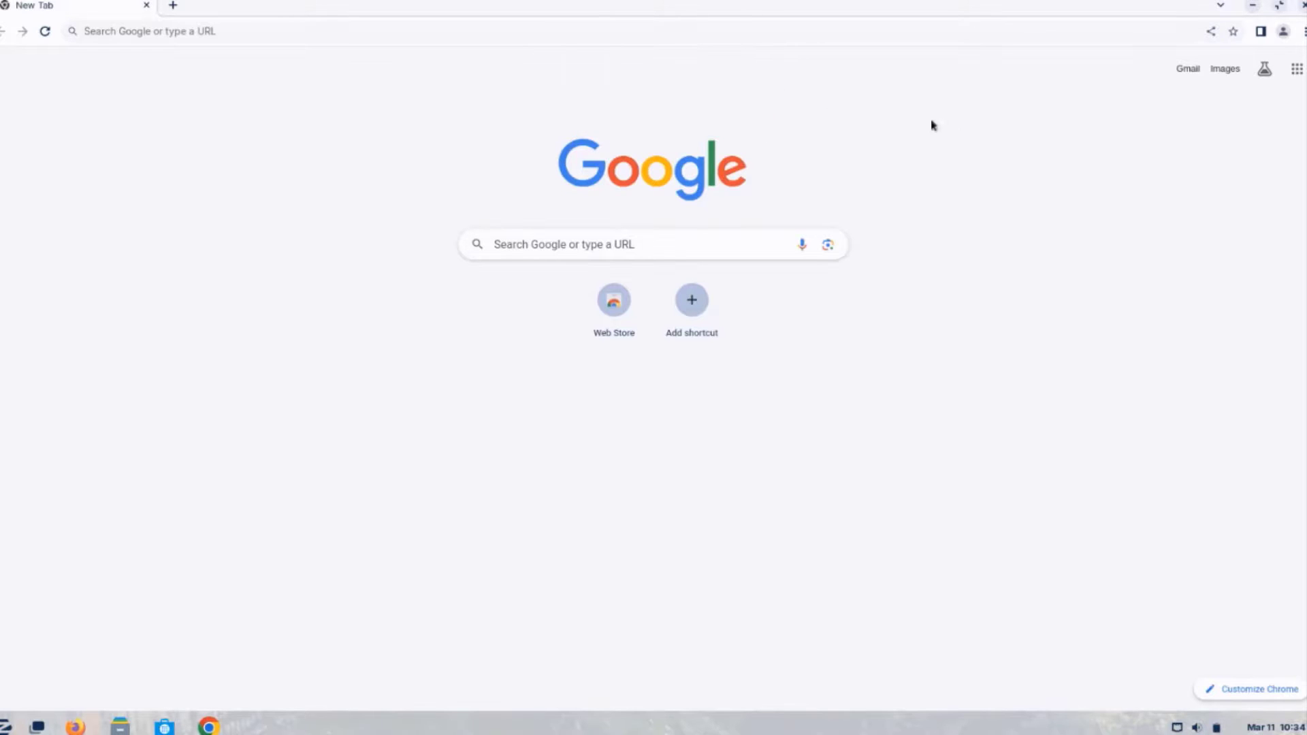
{"action": "left_click", "coordinate": [1301, 6]}
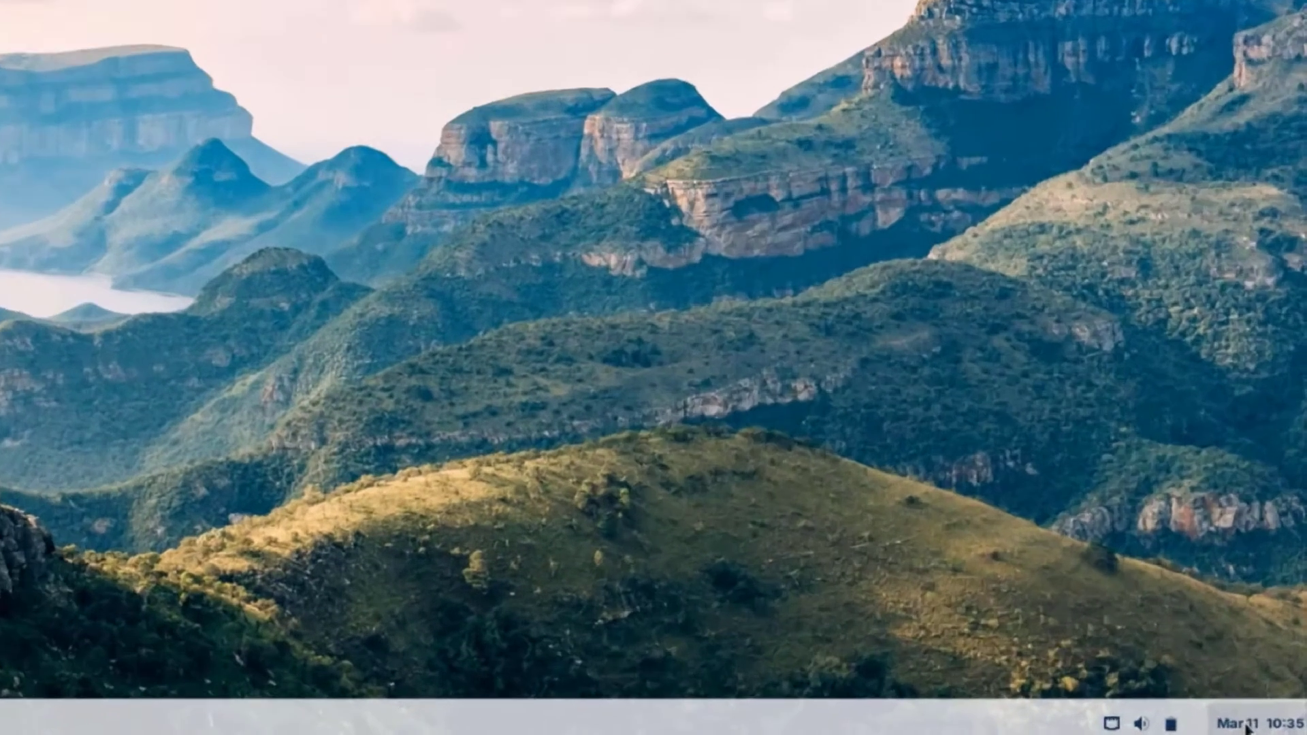
- Show the taskbar calendar and notifications panel, then switch to the quick settings panel
{"action": "left_click", "coordinate": [1247, 725]}
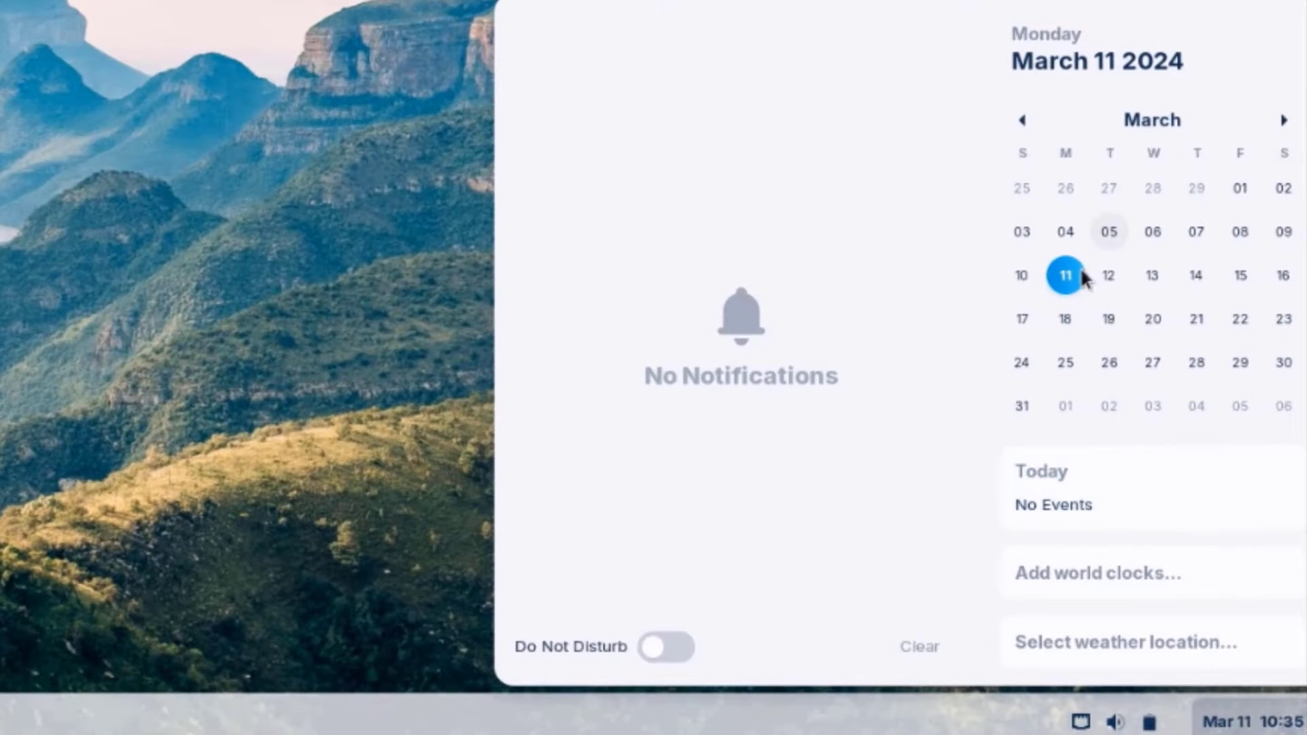
{"action": "key", "text": "super+s"}
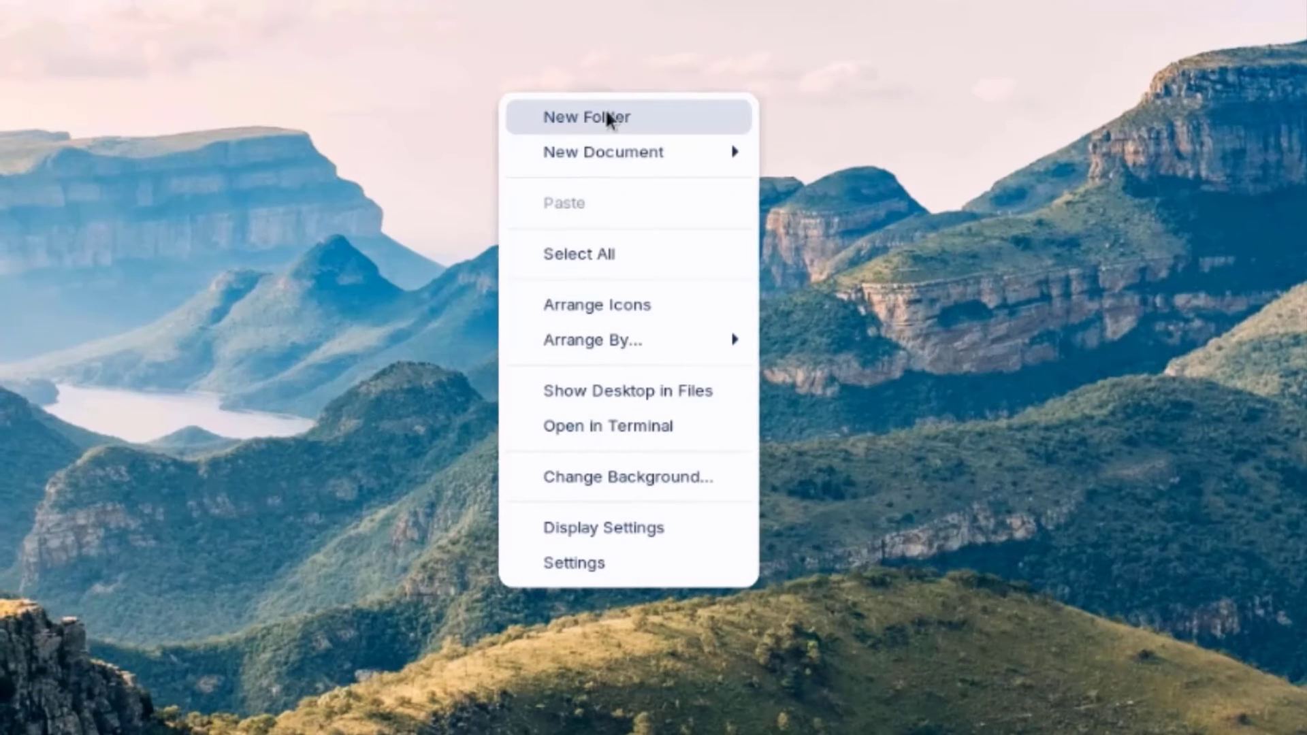
- Look through the desktop context menu's New Document and Arrange By submenus
{"action": "mouse_move", "coordinate": [632, 143]}
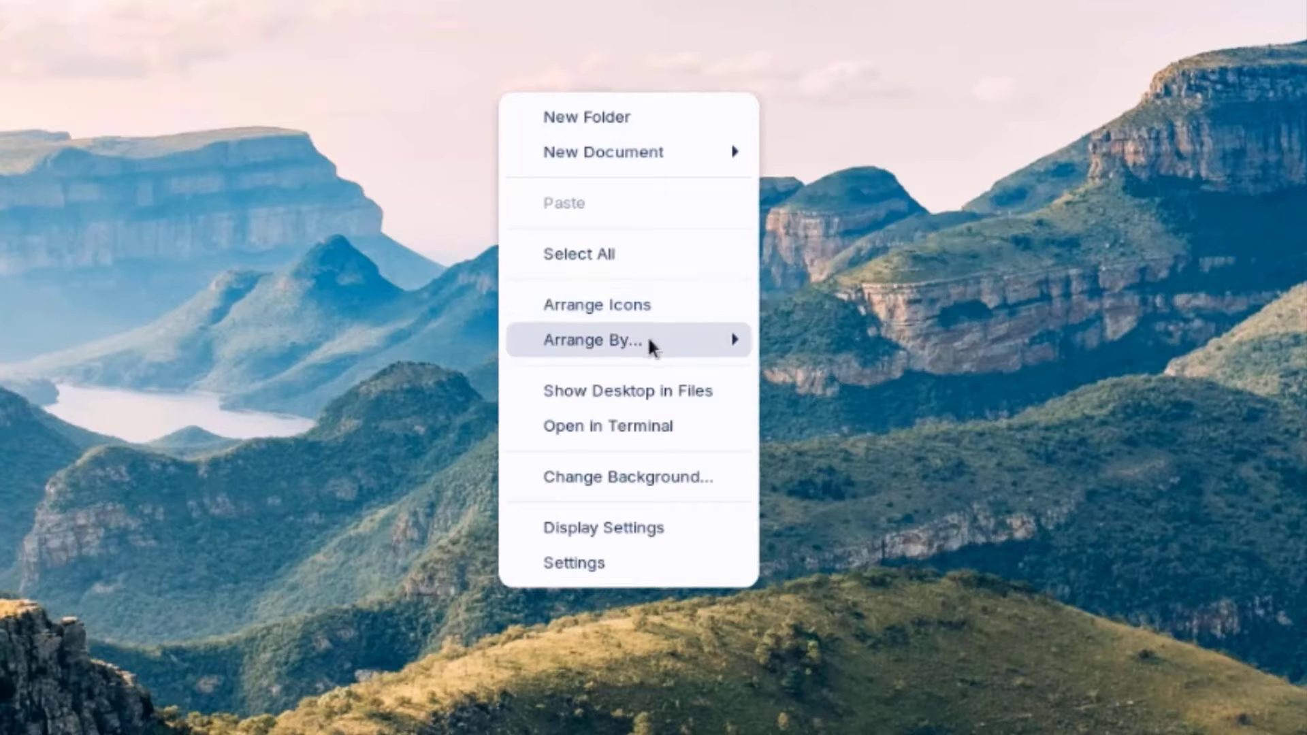
{"action": "mouse_move", "coordinate": [650, 342]}
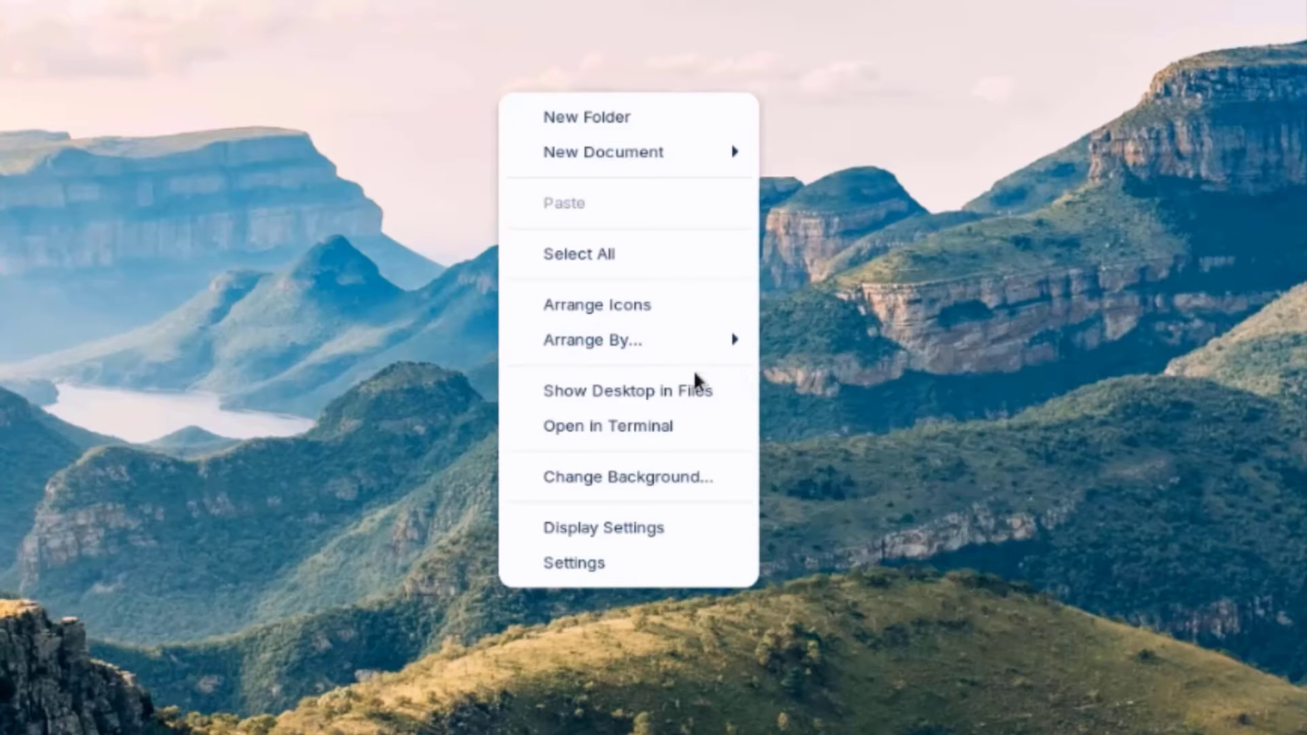